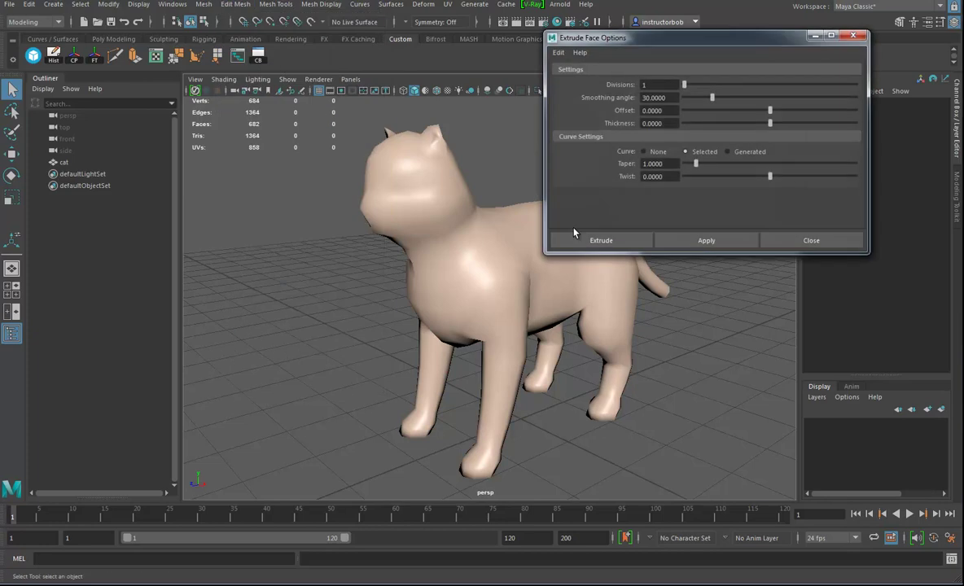
Extrude a single face on the cat's upper back outward by a local Z translation of about 2.48.
left_click(445, 243)
right_click_drag(445, 242, 437, 272)
left_click(509, 223)
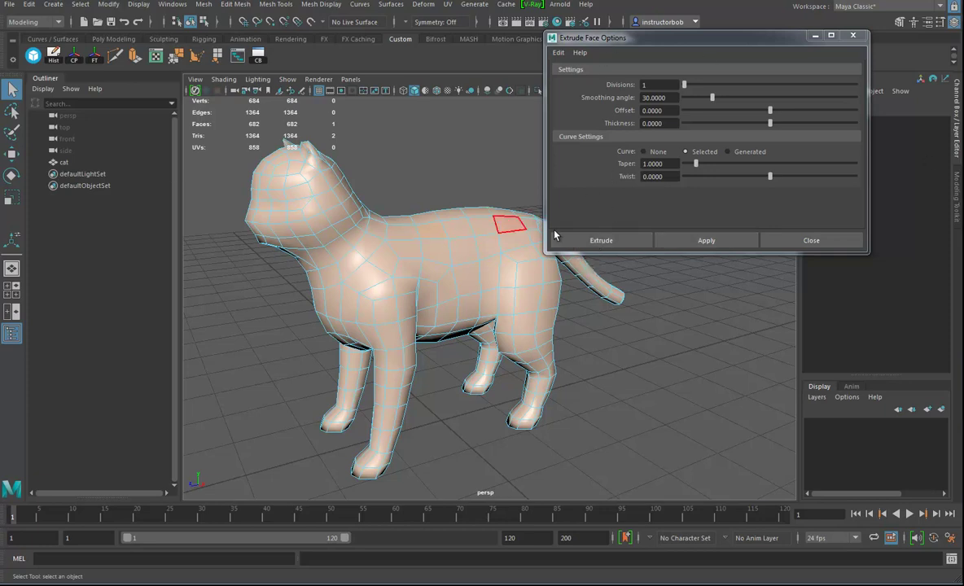
left_click(715, 244)
scroll(438, 314, "up", 6)
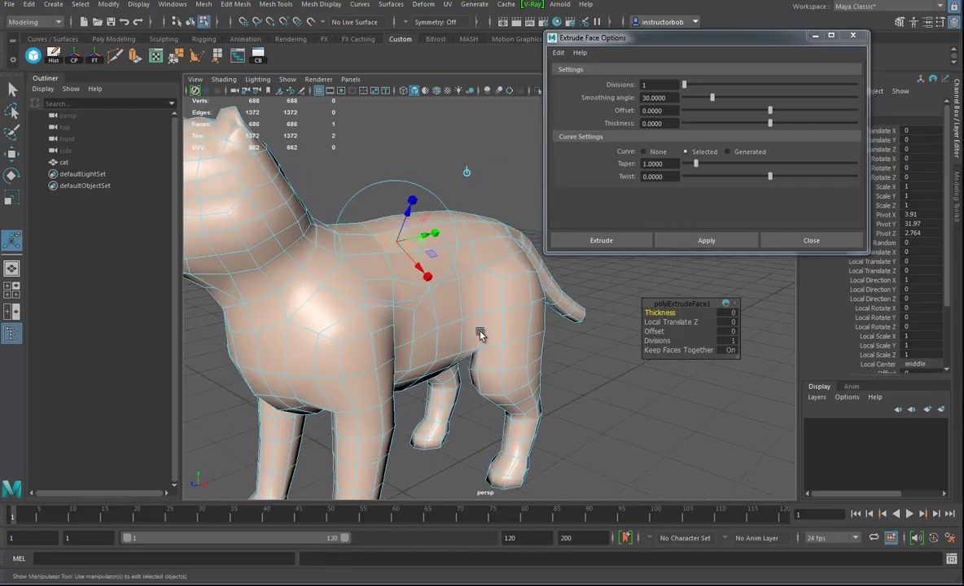
left_click_drag(427, 203, 438, 184)
left_click_drag(448, 286, 441, 301, "alt")
right_click_drag(441, 301, 512, 317, "alt")
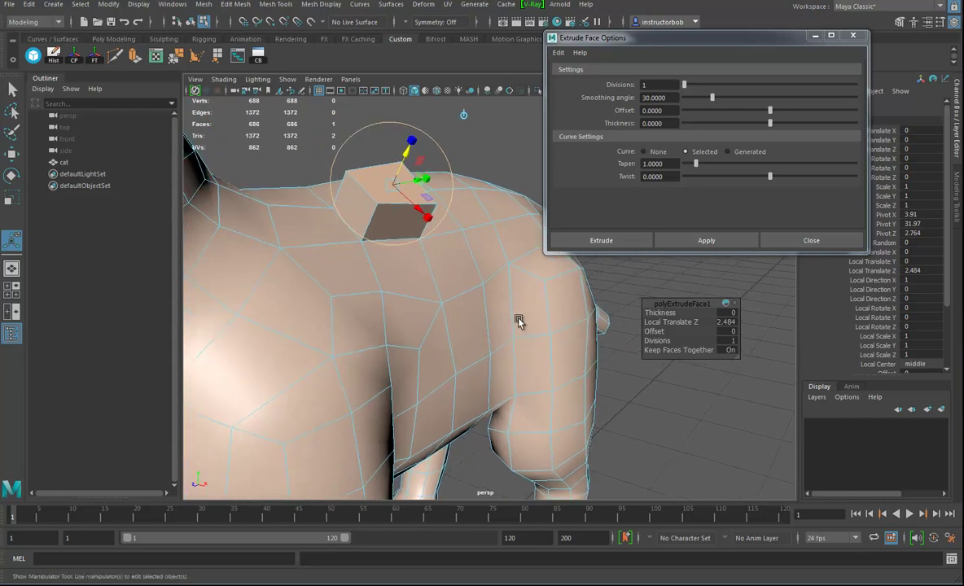
left_click_drag(512, 318, 516, 317, "alt")
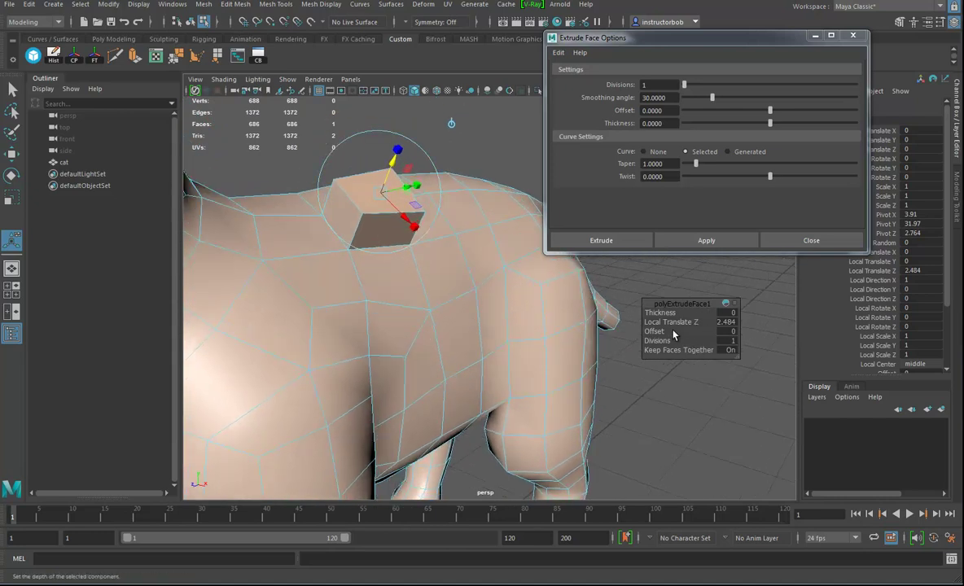
Set the face extrusion's thickness to 0.8 and its local Z translation to about 2.95.
middle_click_drag(661, 313, 396, 161)
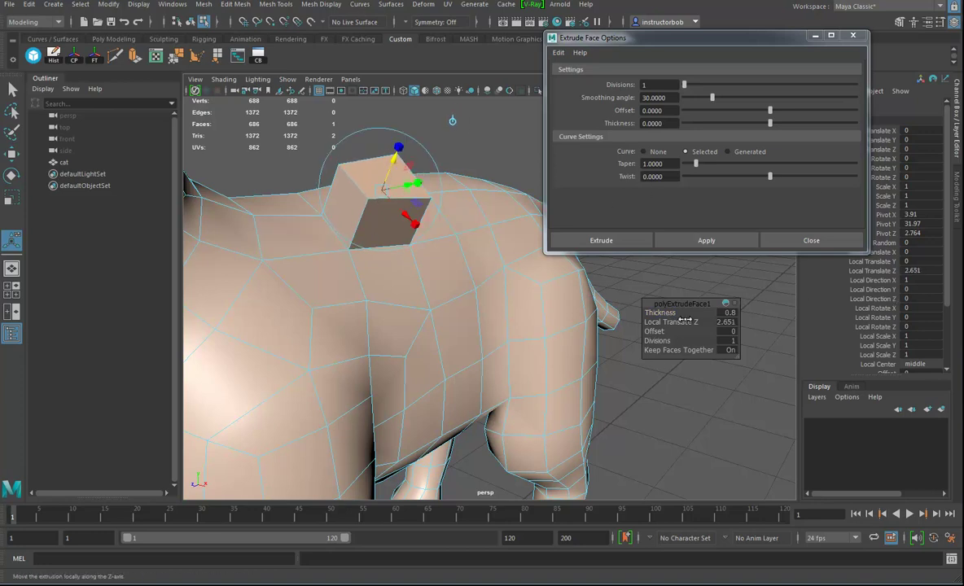
left_click_drag(538, 371, 683, 353, "alt")
middle_click_drag(674, 325, 675, 322)
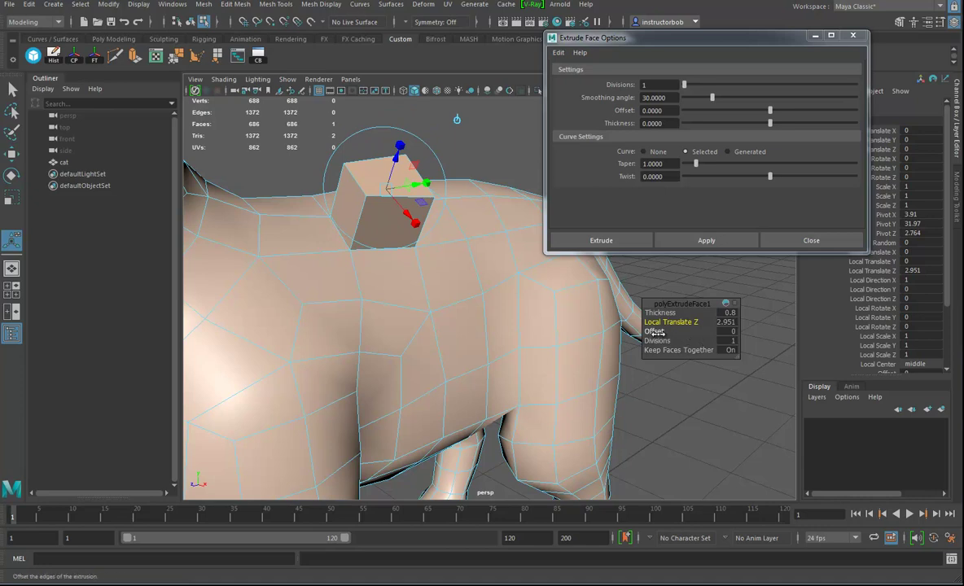
Try 10 divisions on the extrusion, undo the change, and review the extrusion's remaining attributes.
middle_click_drag(656, 332, 705, 342)
key("ctrl+z")
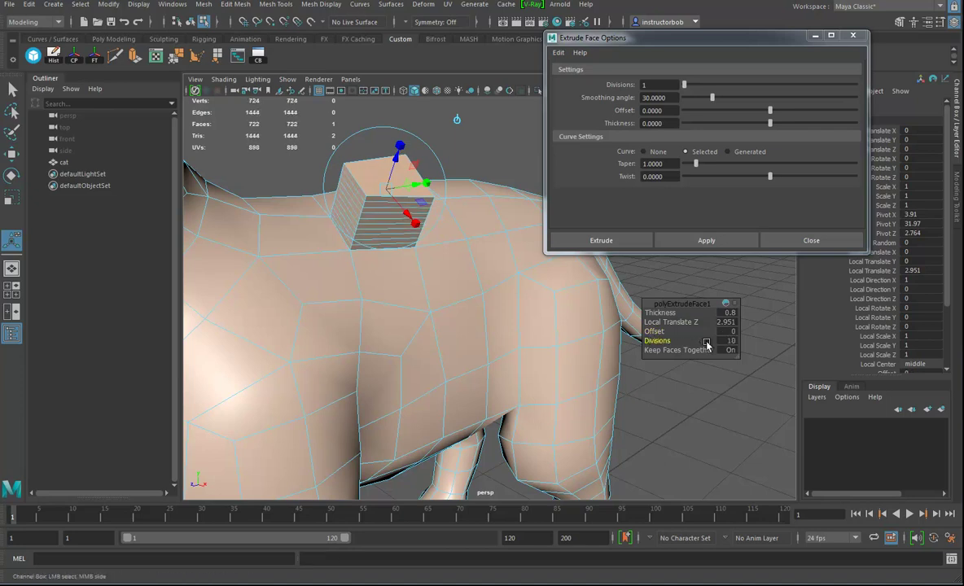
key("ctrl+z")
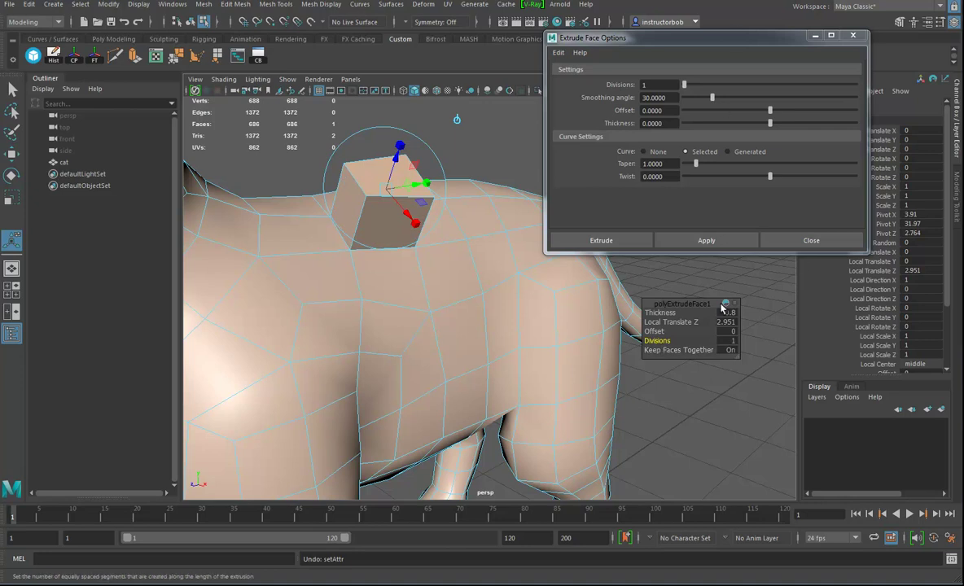
scroll(942, 237, "down", 4)
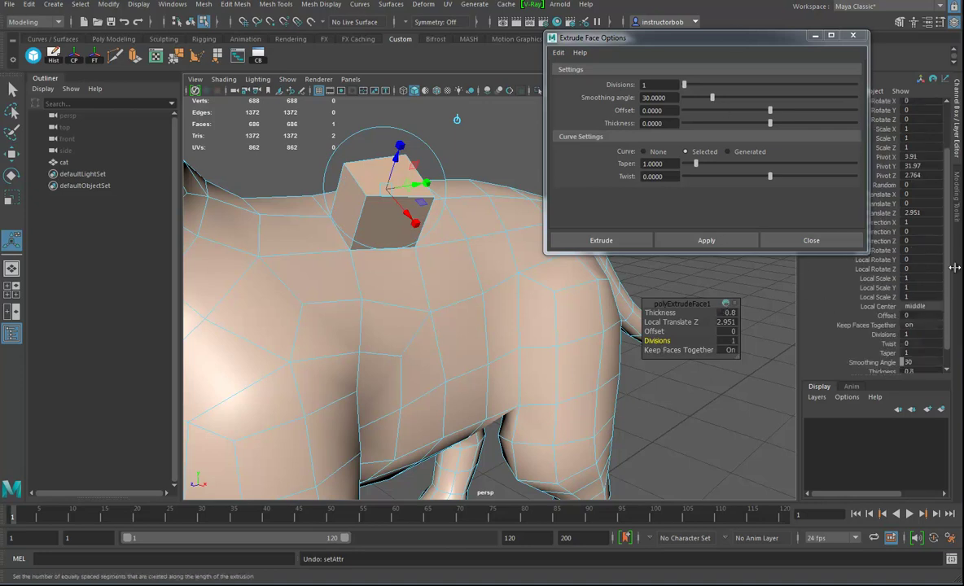
scroll(952, 335, "up", 4)
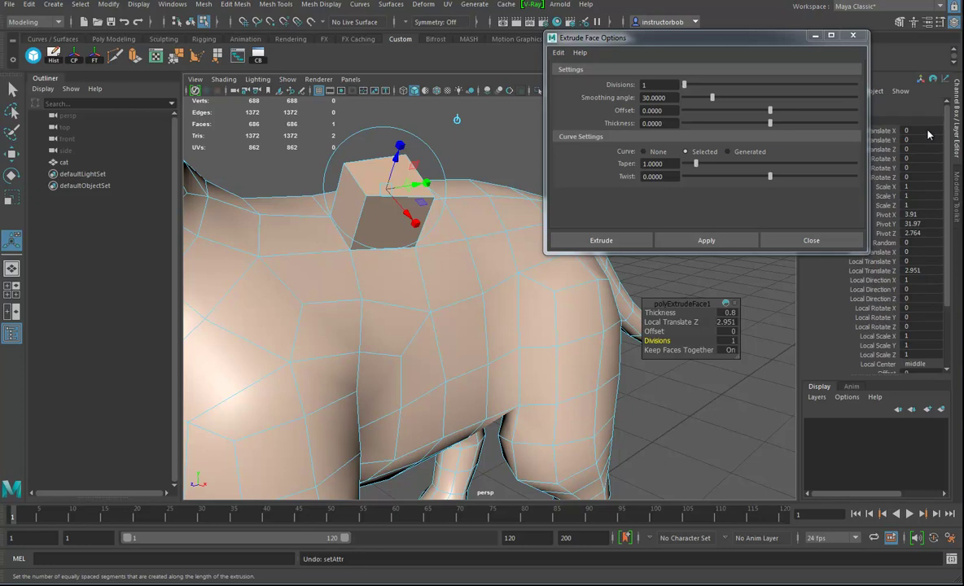
Move the Extrude Face Options aside and close them.
left_click_drag(663, 36, 496, 23)
left_click(366, 177)
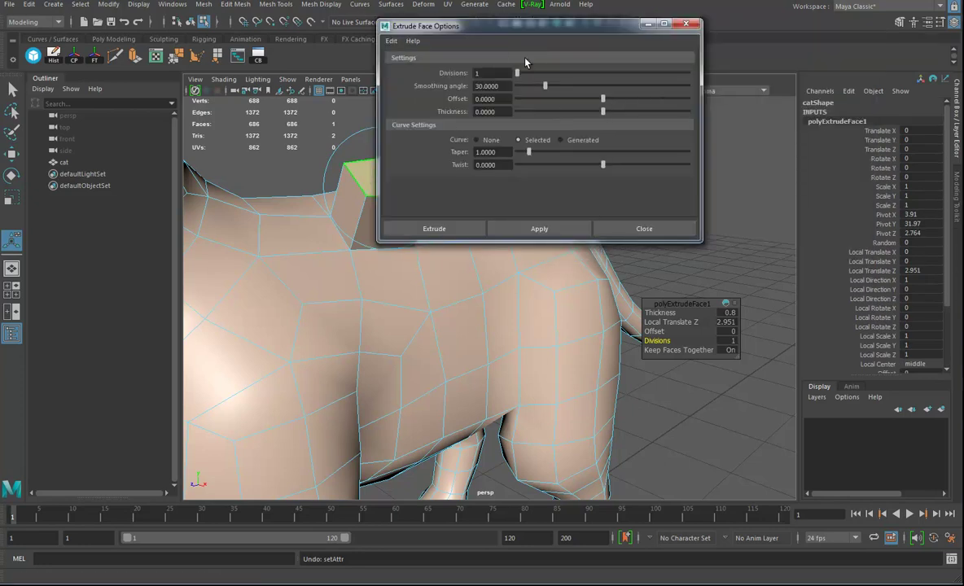
left_click(688, 26)
Undo the upper-back face extrusion together with its thickness and translation changes.
left_click_drag(638, 333, 574, 376, "alt")
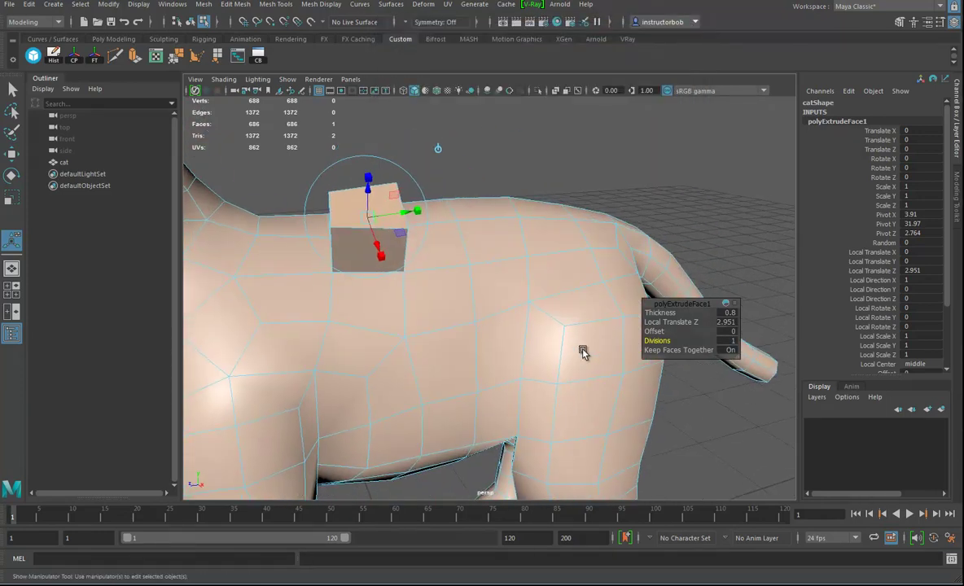
left_click_drag(453, 318, 455, 307, "alt")
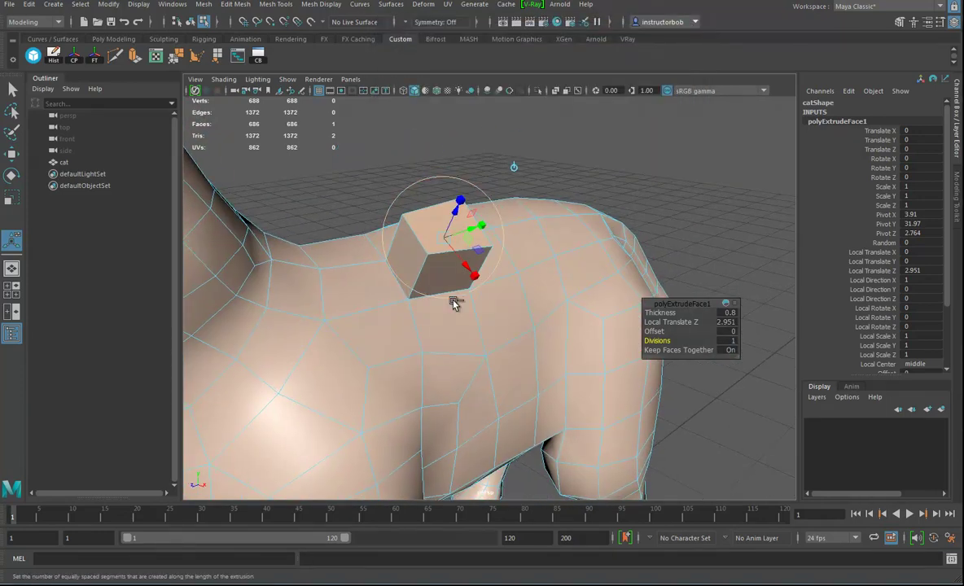
key("ctrl+z")
key("ctrl+z")
key("ctrl+z")
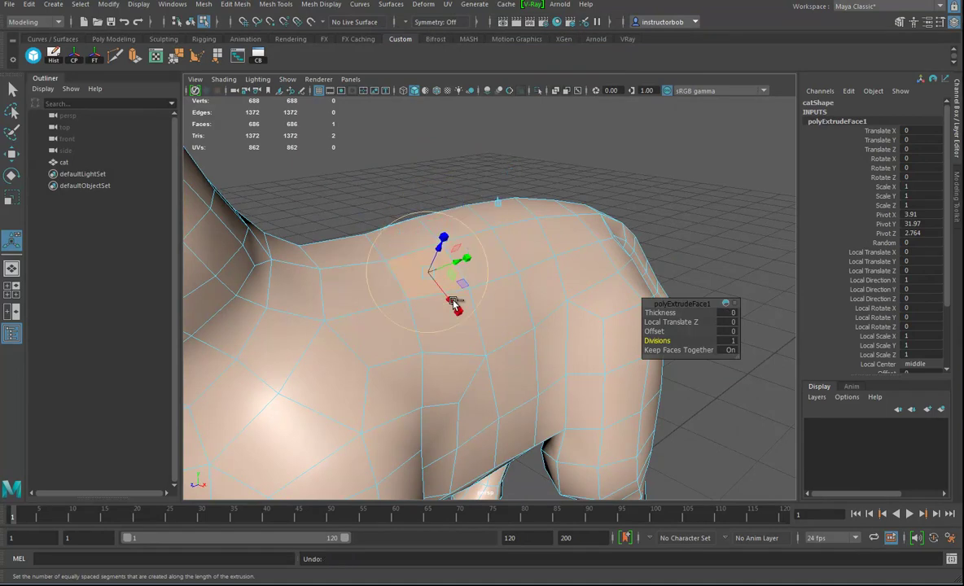
key("ctrl+z")
key("ctrl+z")
Extrude the same upper-back face again with zero thickness and zero local Z translation.
left_click_drag(517, 291, 566, 316, "alt")
scroll(424, 346, "up", 3)
left_click(443, 300)
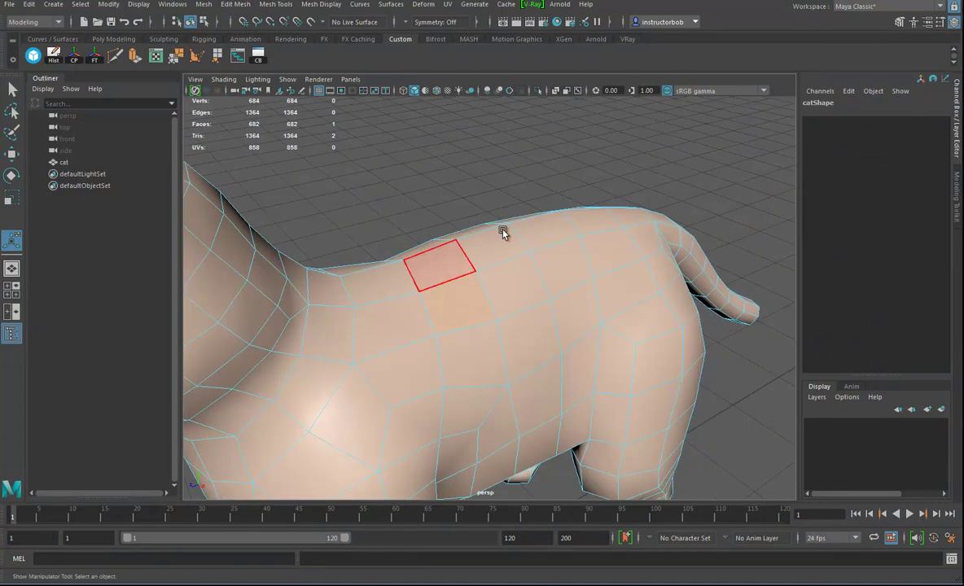
key("ctrl+e")
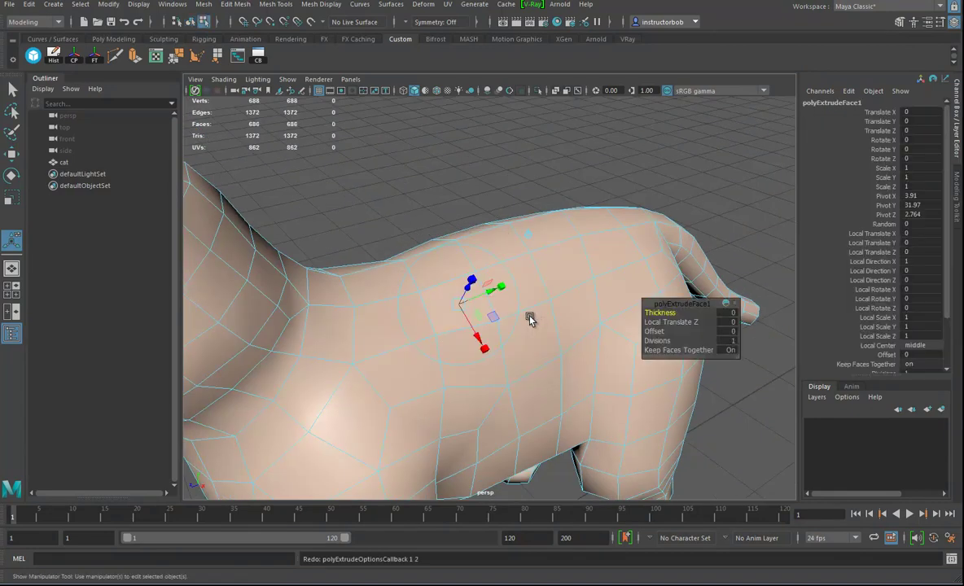
Examine the overlapping geometry of the zero-length extrusion on the cat's back in vertex-face mode.
left_click_drag(482, 264, 532, 237, "alt")
right_click_drag(531, 238, 528, 200)
right_click_drag(469, 297, 553, 319, "alt")
left_click_drag(553, 318, 486, 267, "alt")
left_click(475, 271)
right_click_drag(465, 254, 432, 277)
left_click_drag(432, 278, 466, 310, "alt")
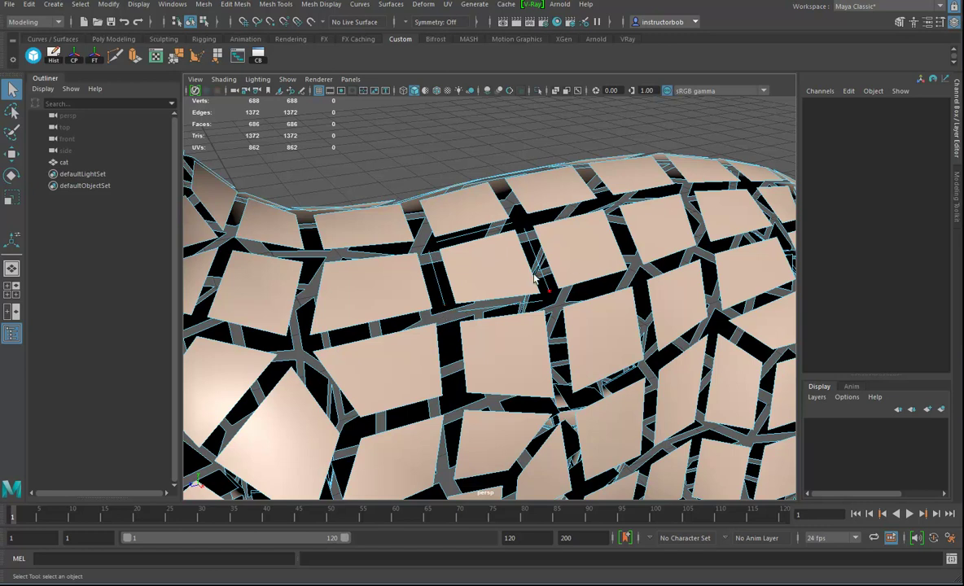
left_click_drag(511, 253, 540, 211, "alt")
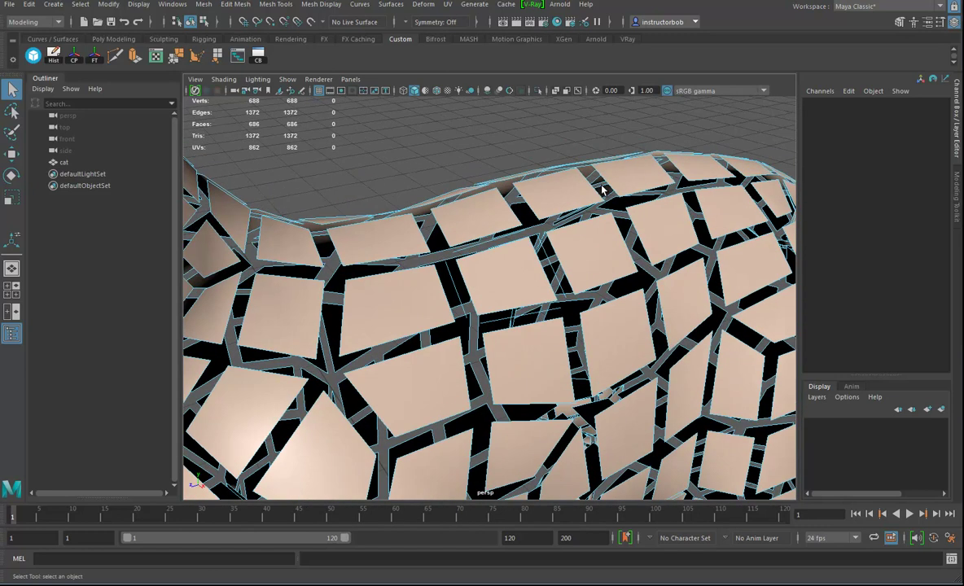
left_click_drag(521, 274, 522, 284, "alt")
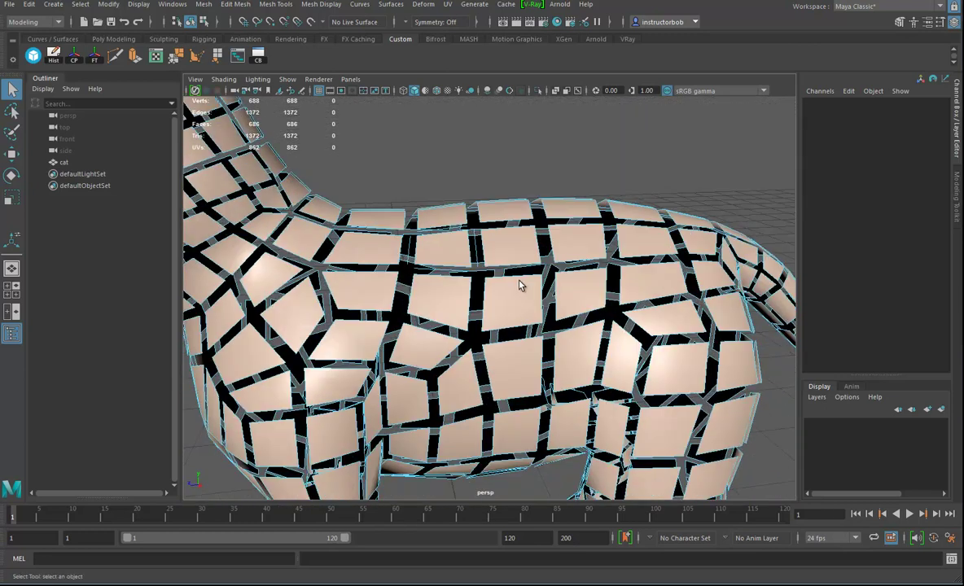
Select the extruded face on the upper back in face mode and expand the Move tool's Smart Duplicate Settings.
left_click_drag(422, 287, 477, 185, "alt")
right_click_drag(482, 221, 447, 242)
left_click(483, 252)
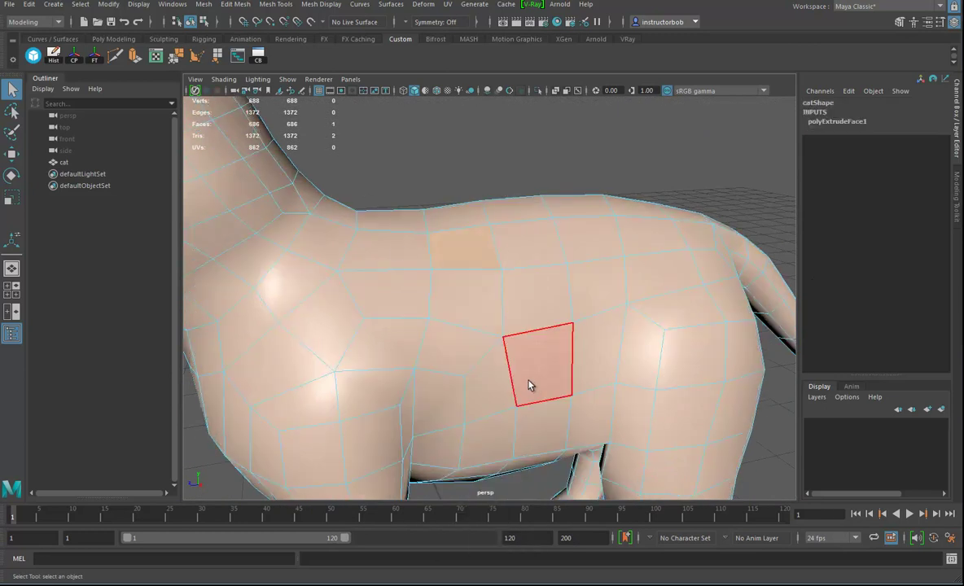
left_click(11, 155)
double_click(11, 155)
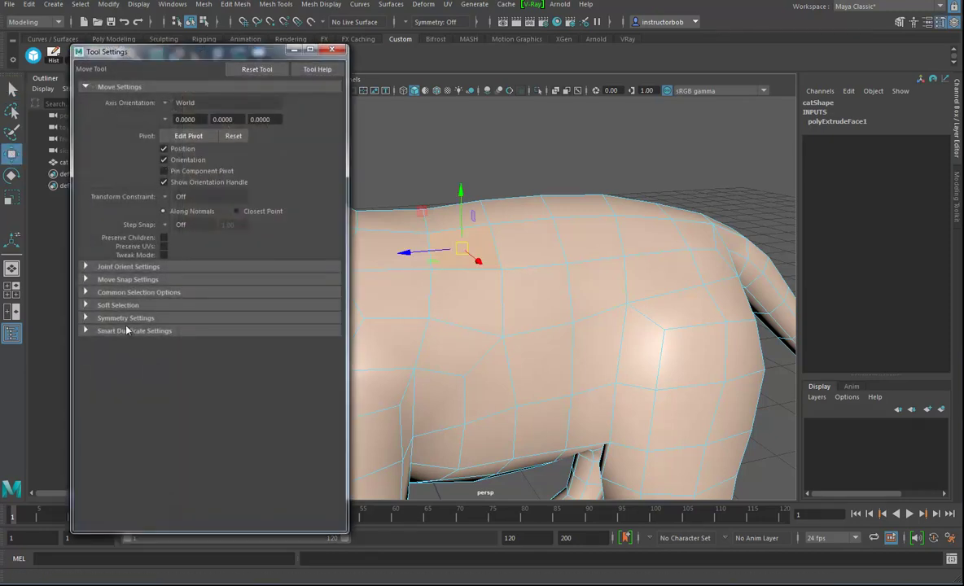
left_click(129, 331)
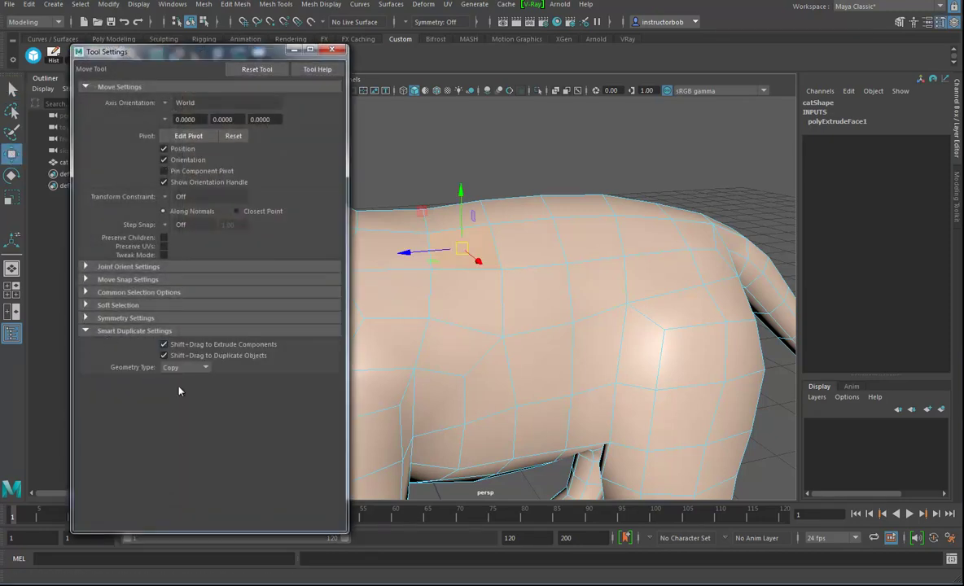
Select a patch of faces on top of the cat's hindquarters and extrude it upward with the Move tool.
left_click_drag(688, 310, 712, 330, "alt")
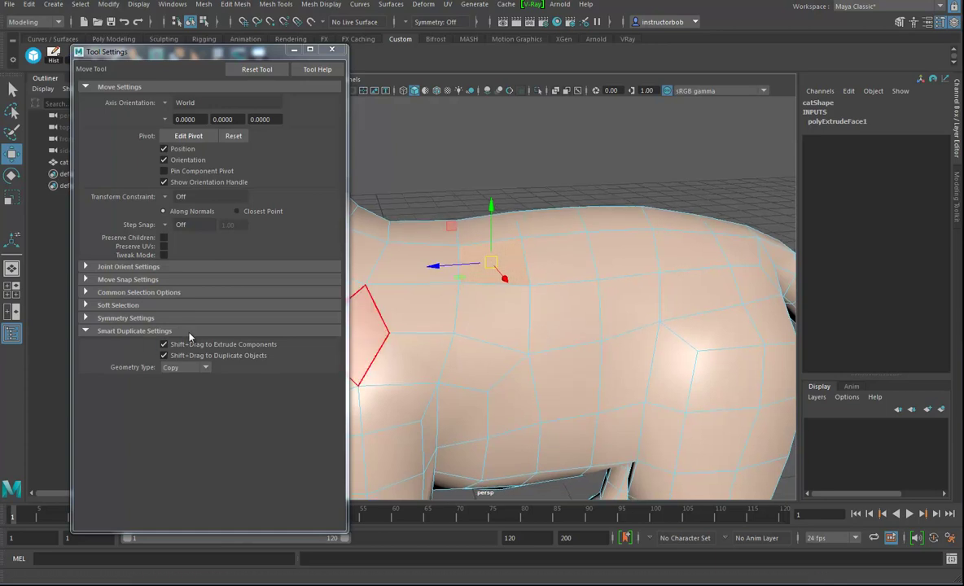
left_click_drag(597, 328, 559, 324, "alt")
left_click_drag(656, 260, 639, 262, "alt")
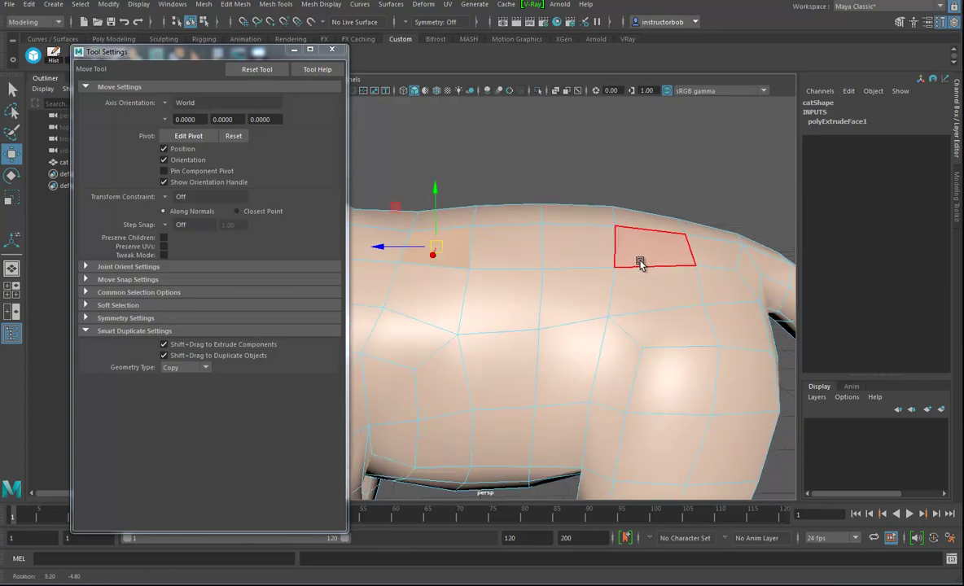
left_click(594, 249)
left_click_drag(594, 249, 625, 255, "alt")
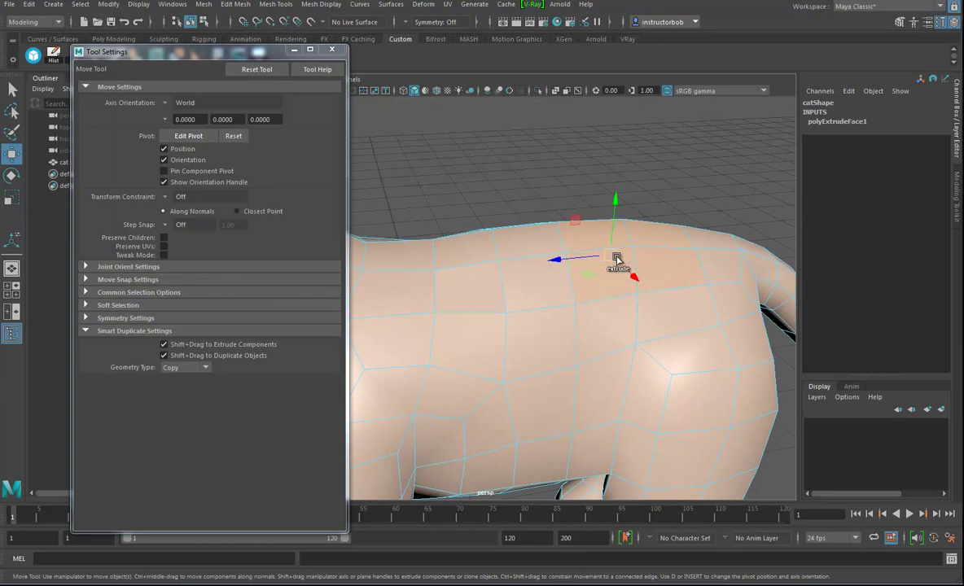
left_click_drag(613, 258, 619, 190, "shift")
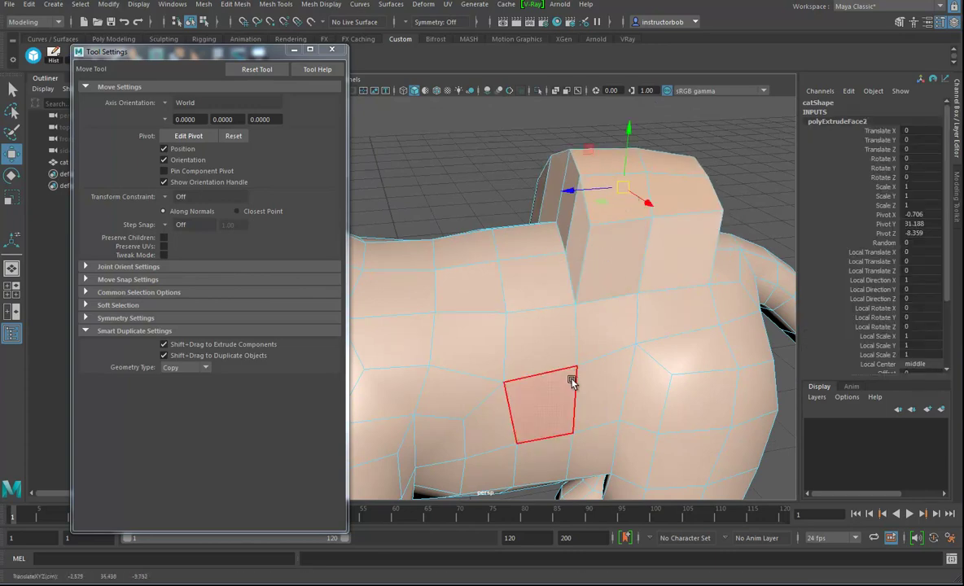
Review the hindquarters extrusion and its attributes, and undo that extrusion.
left_click_drag(555, 334, 618, 301, "alt")
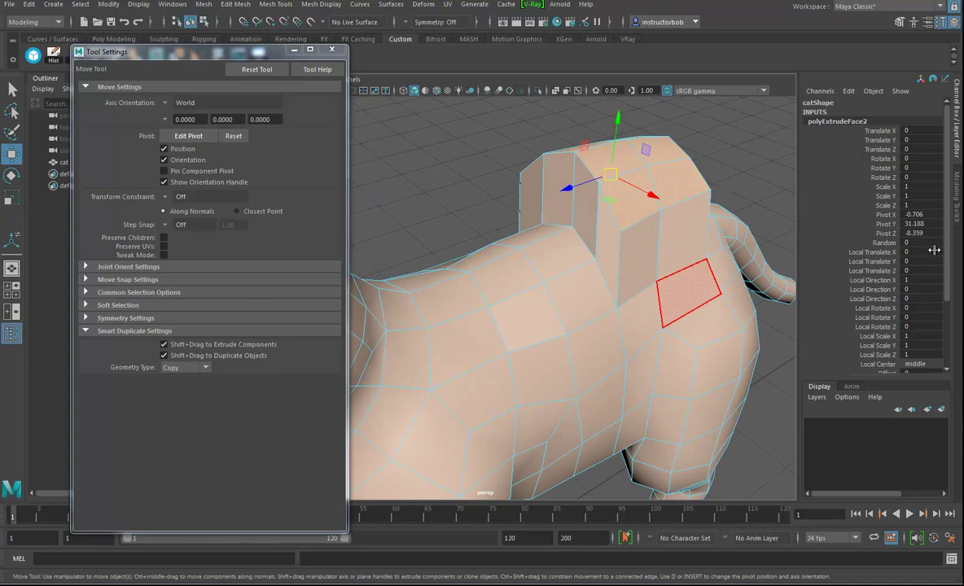
scroll(912, 242, "down", 3)
left_click_drag(693, 308, 516, 321, "alt")
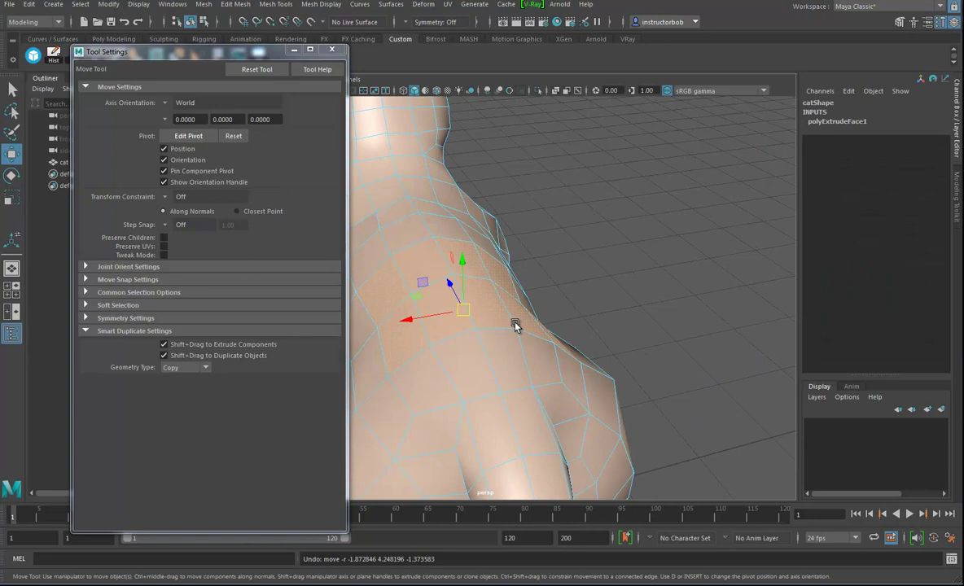
Turn off Shift+Drag to Extrude Components and Shift+Drag to Duplicate Objects for the Move tool.
left_click_drag(516, 324, 553, 340, "alt")
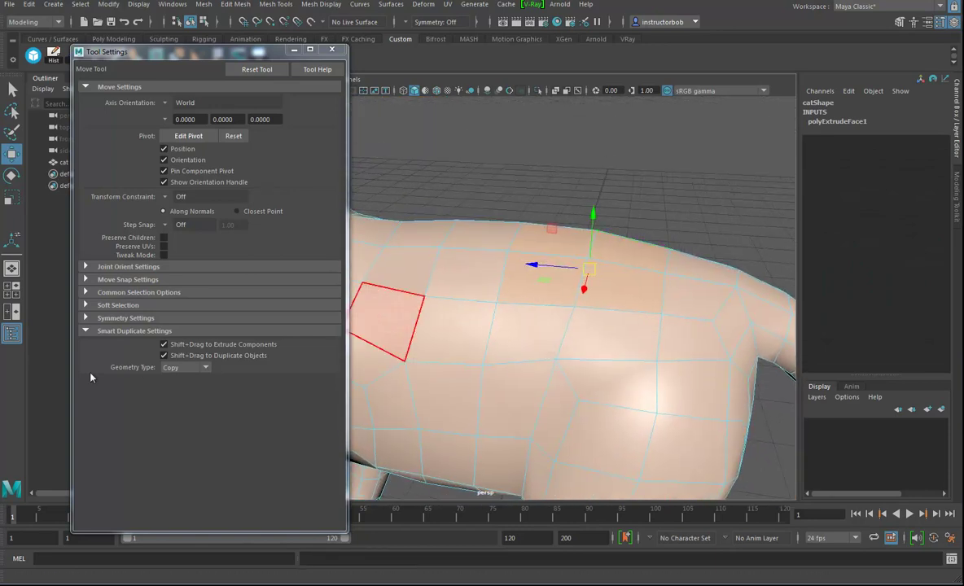
left_click(165, 355)
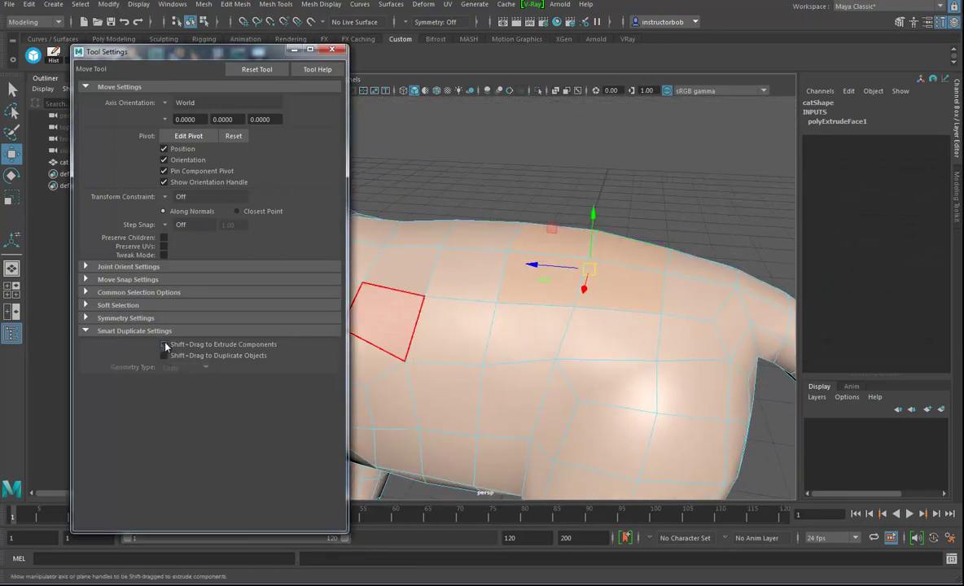
left_click_drag(521, 460, 507, 346, "alt")
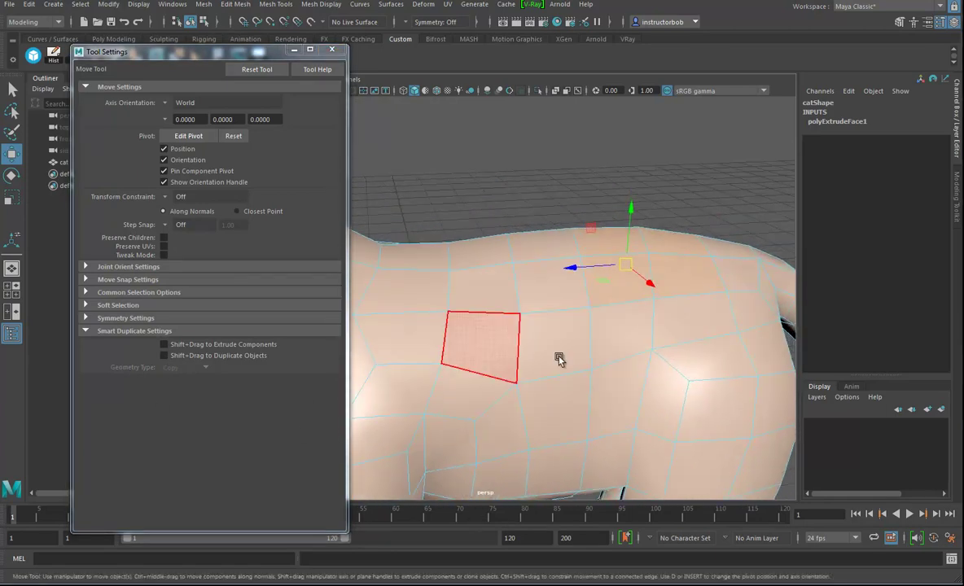
Return the cat to object mode and check its construction history and the wireframe along its back.
right_click_drag(514, 277, 572, 262)
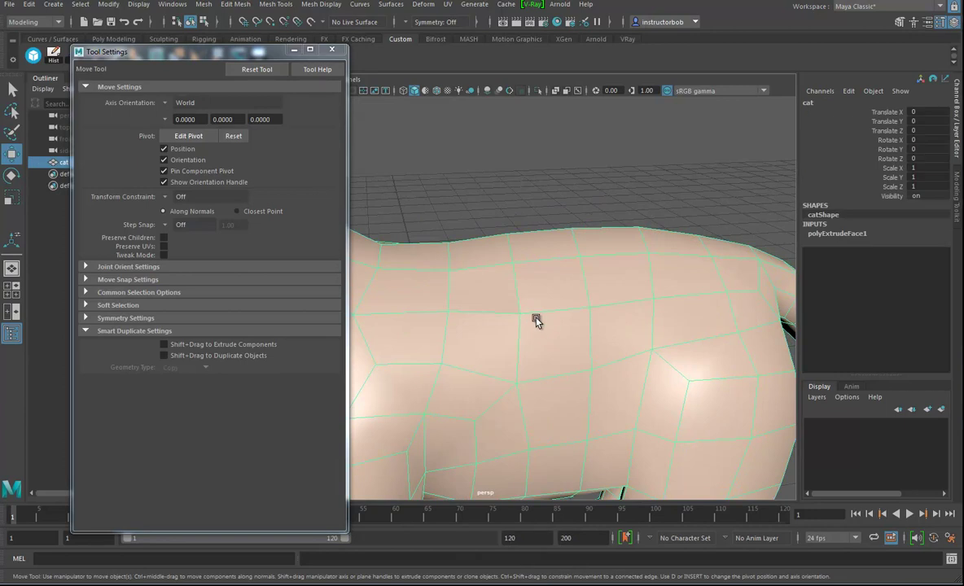
left_click_drag(506, 305, 533, 295, "alt")
right_click_drag(534, 294, 576, 123, "alt")
left_click_drag(648, 267, 638, 269, "alt")
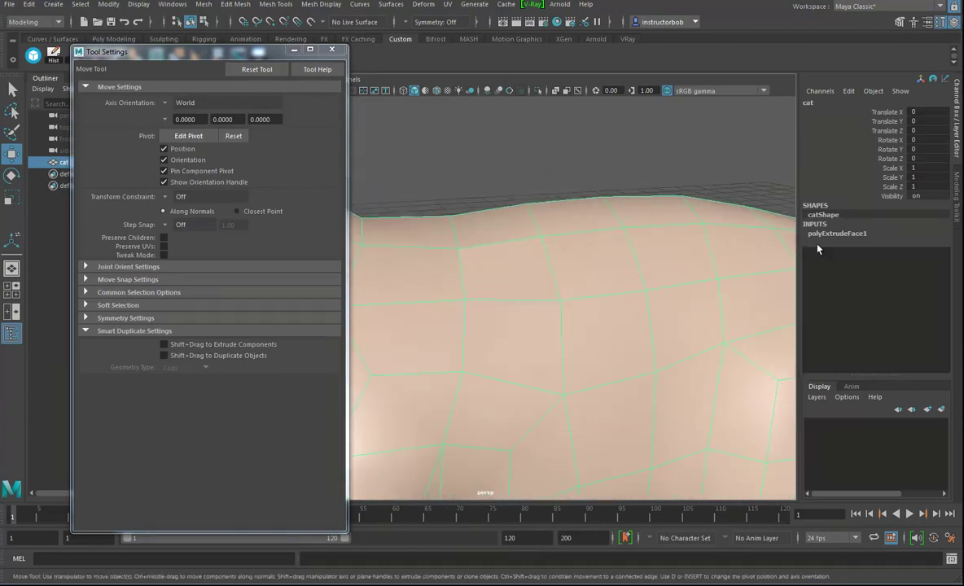
Select a group of vertices along the cat's back and merge them to clean up the zero-length extrusion.
right_click_drag(501, 275, 462, 291)
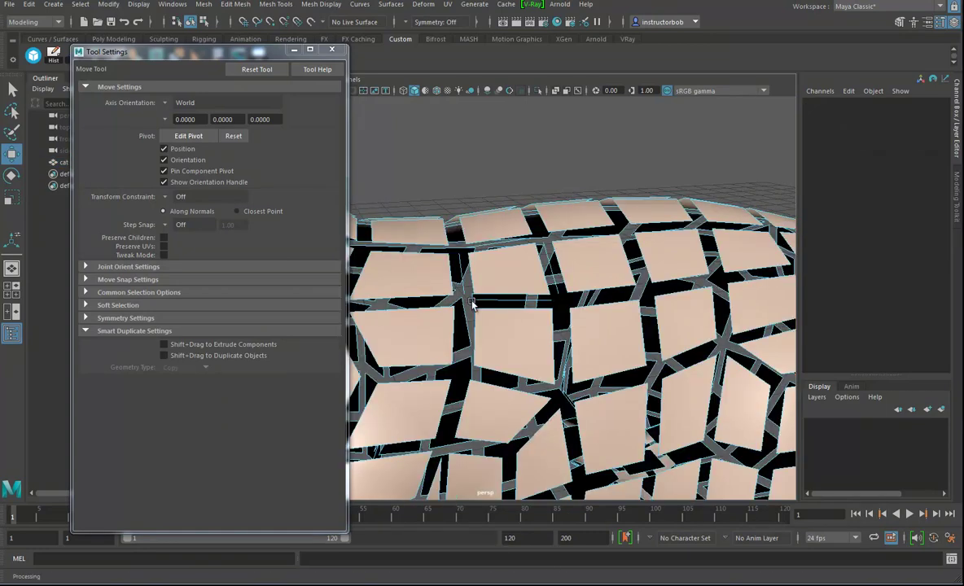
right_click_drag(516, 268, 462, 253)
left_click_drag(411, 175, 660, 338)
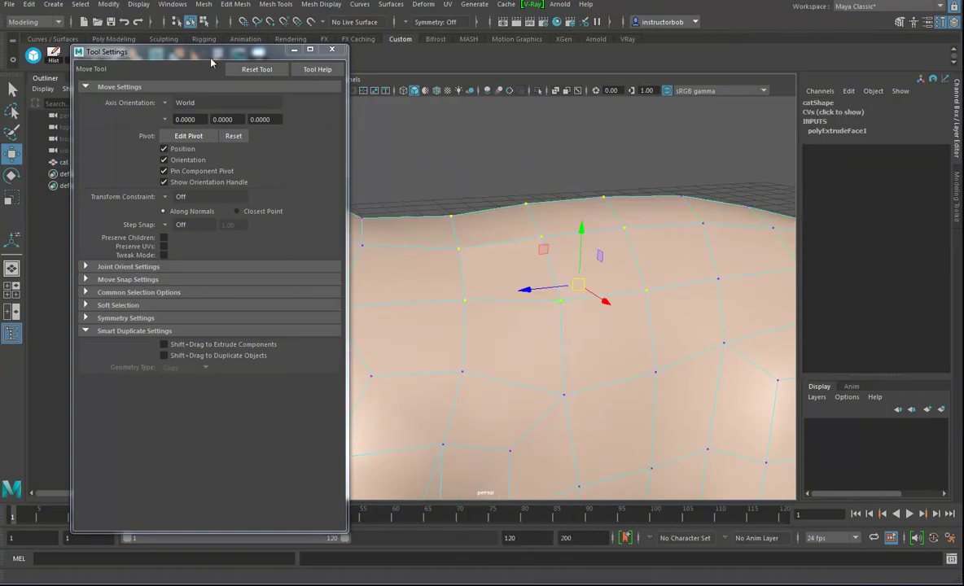
left_click(186, 6)
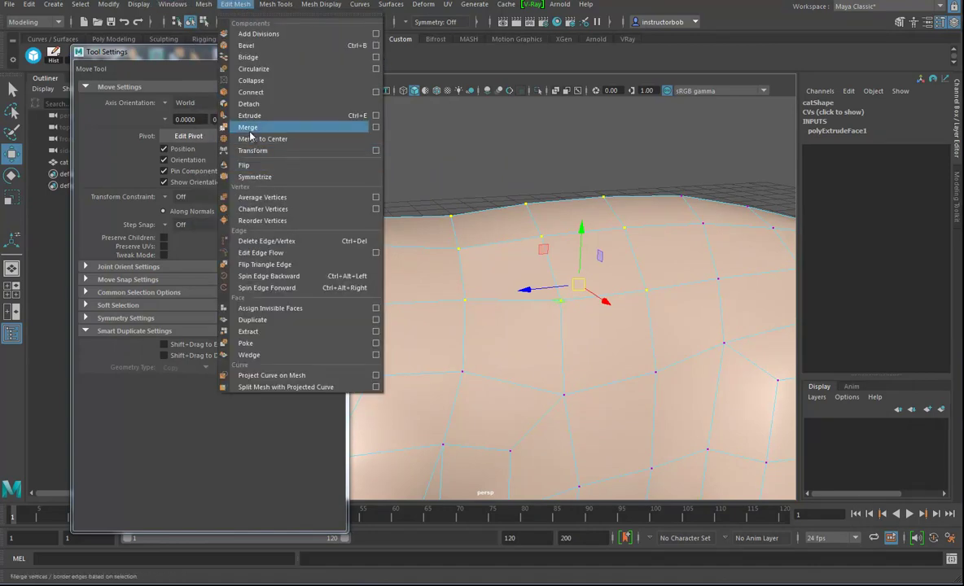
left_click(233, 128)
Return the cat to object mode with the Select tool and clear its construction history.
key("q")
right_click_drag(541, 261, 455, 266)
right_click_drag(584, 261, 619, 241)
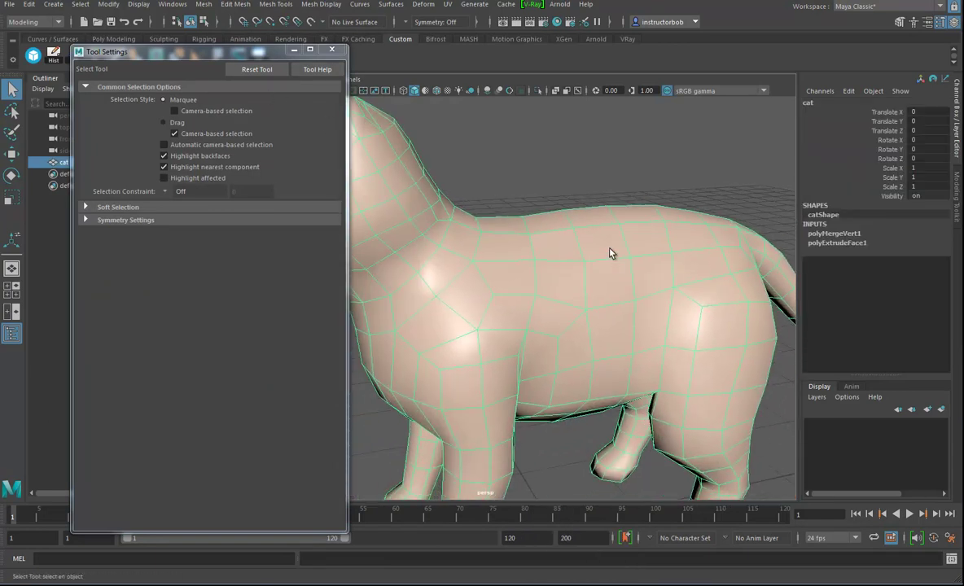
mouse_move(570, 241)
left_mouse_down("alt")
mouse_move(565, 261)
mouse_move(555, 243)
mouse_move(556, 255)
left_mouse_up("alt")
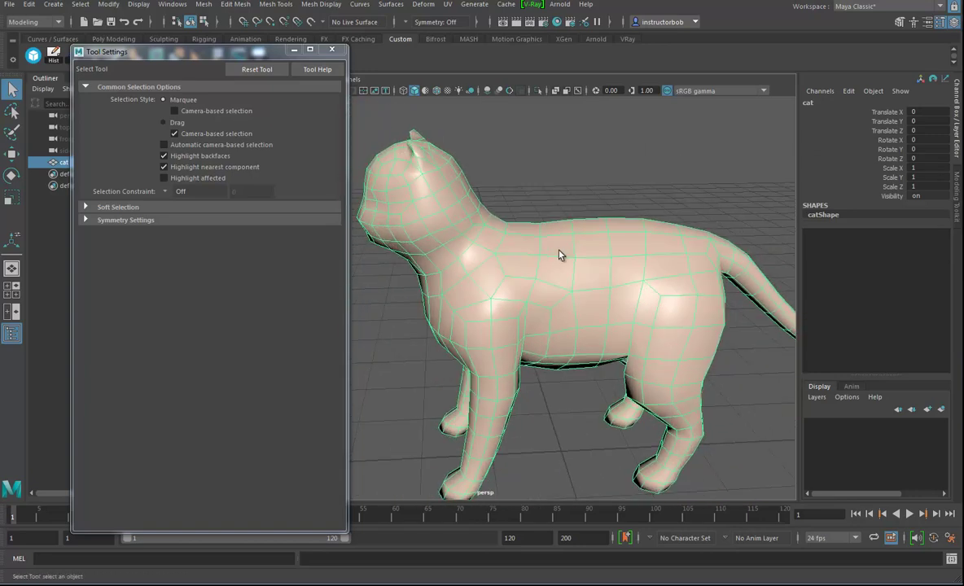
Select the faces of both ears on the cat's head and apply Average Vertices with 10 iterations.
left_click_drag(482, 243, 609, 250, "alt")
middle_click_drag(609, 250, 538, 239, "alt")
right_click_drag(538, 240, 615, 327, "alt")
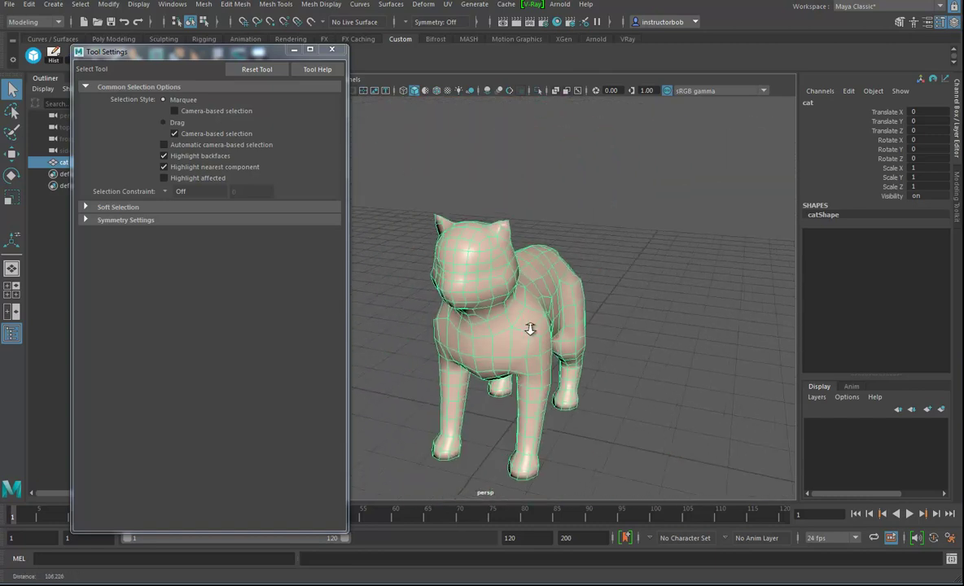
left_click_drag(635, 344, 579, 169, "alt")
right_click_drag(574, 171, 575, 203)
left_click_drag(617, 179, 617, 177)
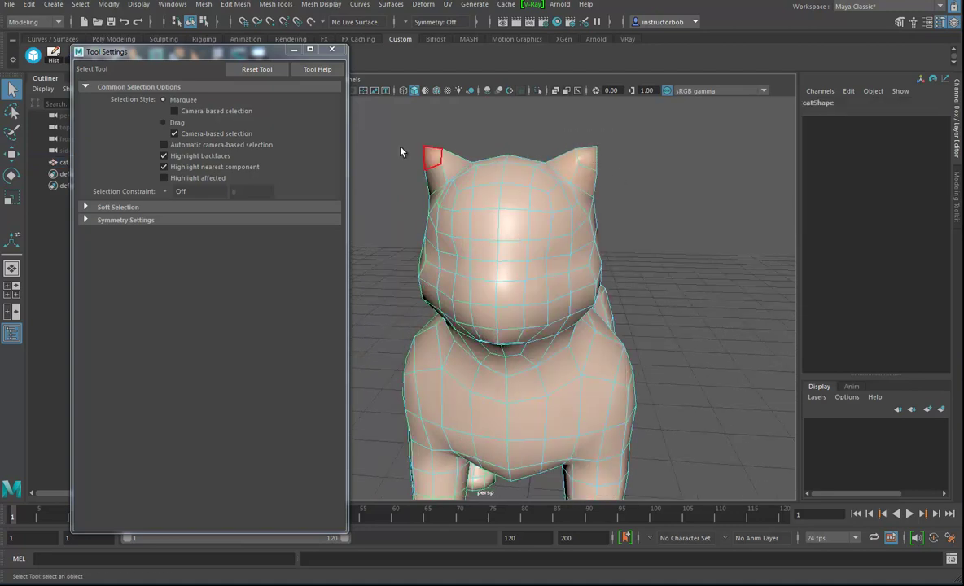
left_click_drag(470, 167, 592, 257, "alt")
left_click_drag(502, 377, 173, 3, "alt")
left_click(205, 4)
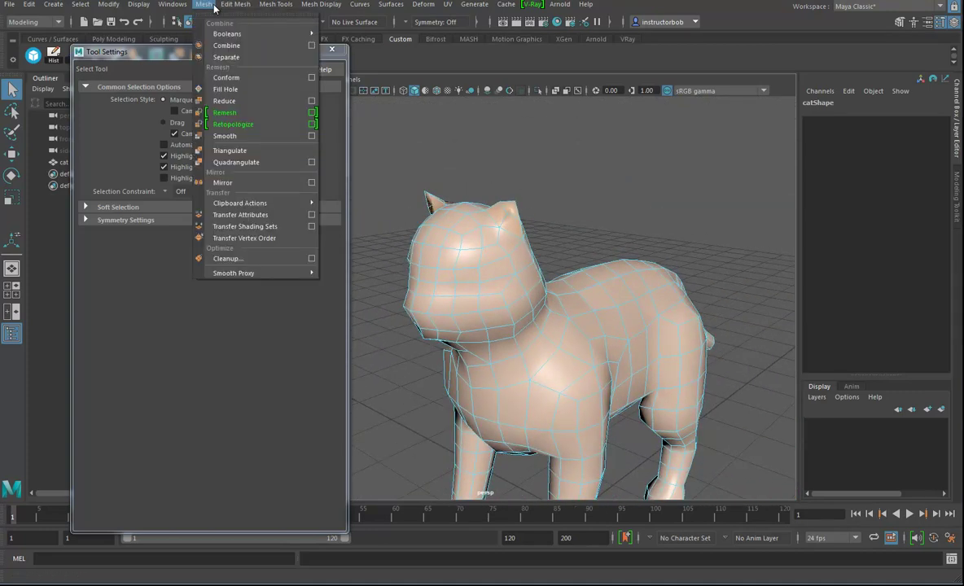
mouse_move(226, 7)
left_click(257, 197)
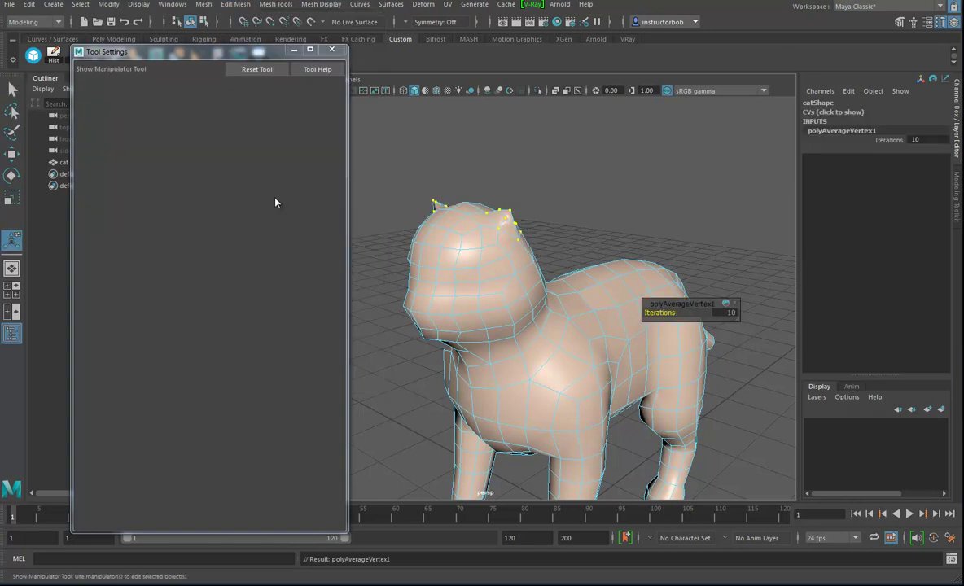
Repeat Average Vertices six more times to flatten both ears into the head.
key("g")
key("g")
key("g")
key("g")
key("g")
key("g")
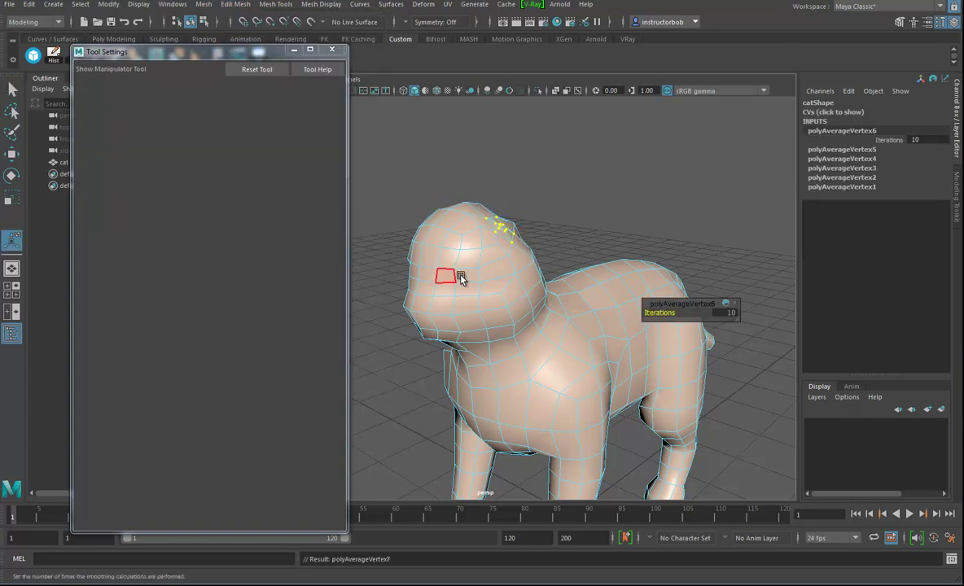
Select the small faces on both sides of the head where the ears were and apply Extrude.
left_click_drag(533, 262, 477, 300, "alt")
right_click_drag(477, 300, 498, 314, "alt")
left_click_drag(498, 315, 486, 283, "alt")
right_click(487, 283)
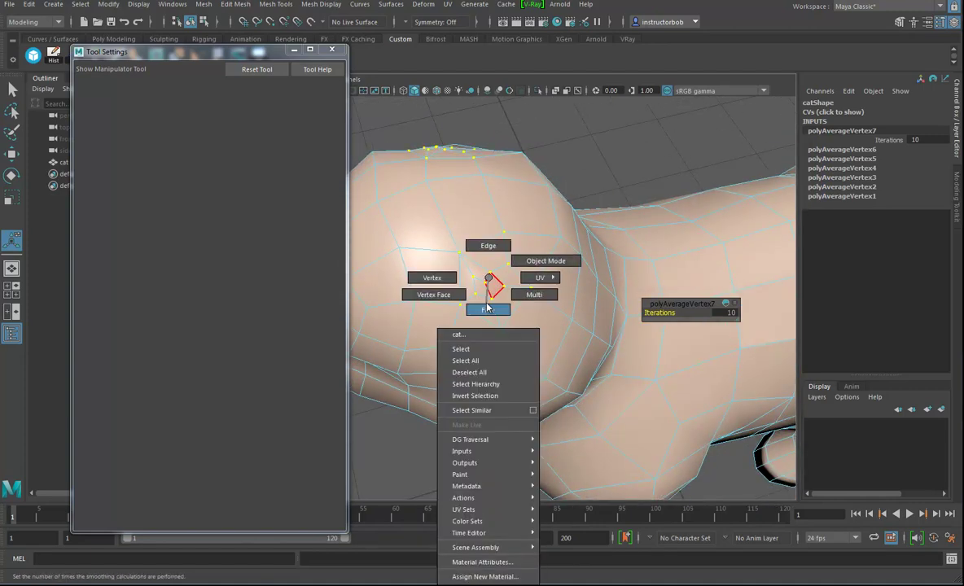
right_click_drag(487, 309, 486, 279)
right_click(486, 278)
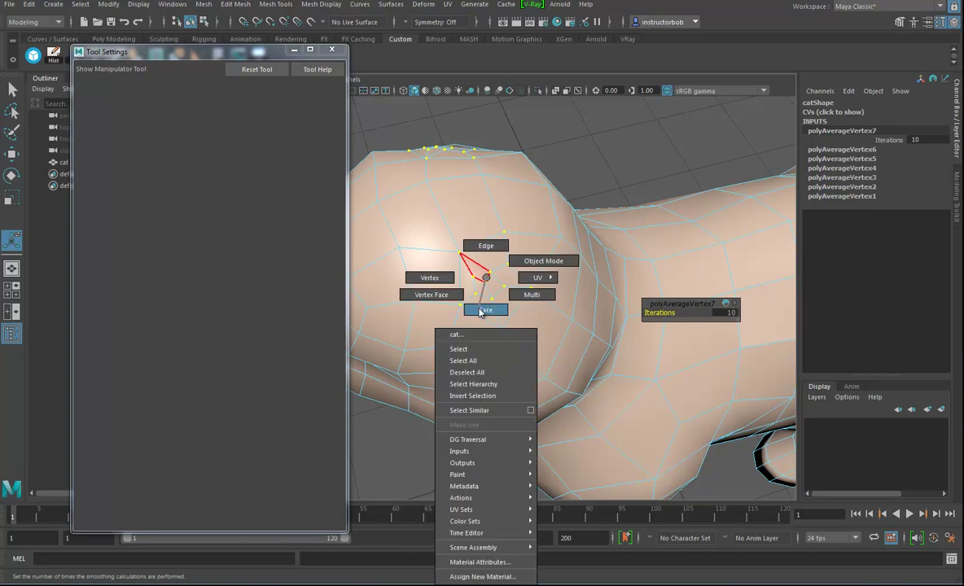
right_click_drag(487, 280, 489, 282)
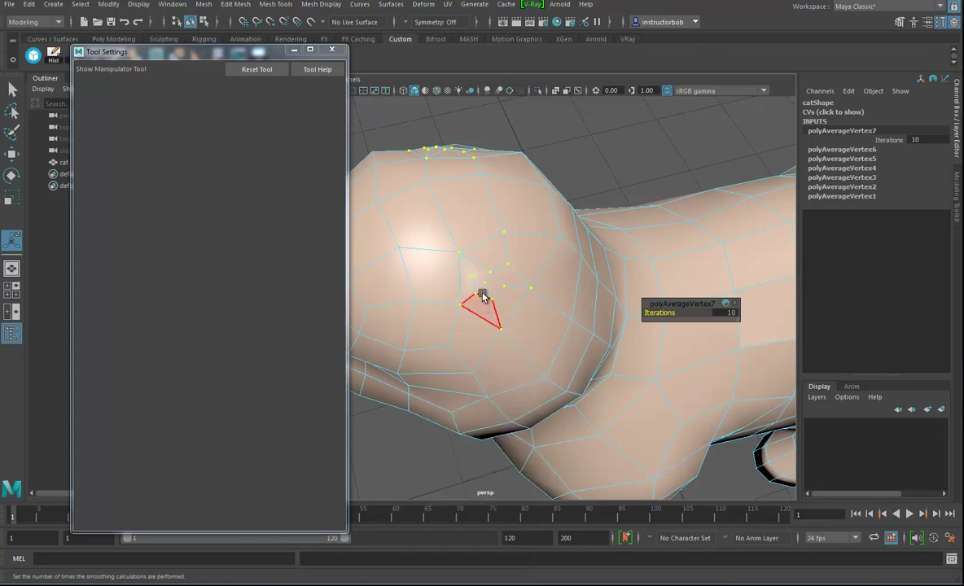
right_click_drag(499, 281, 504, 310)
left_click_drag(489, 305, 544, 280, "alt")
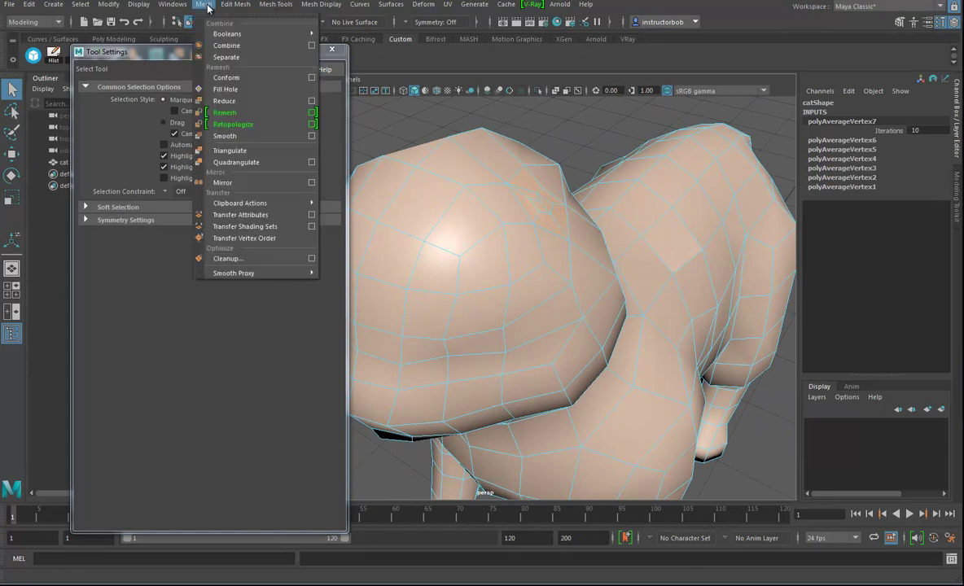
mouse_move(231, 5)
left_click(249, 116)
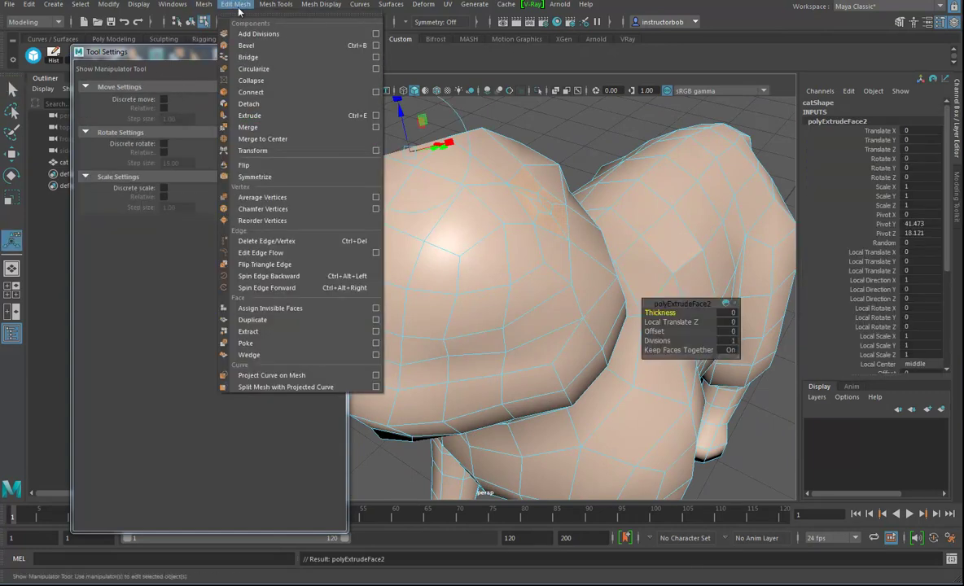
Try pulling the extruded ear faces out with the local-axis manipulator, and undo those changes.
left_click_drag(517, 182, 653, 248, "alt")
left_click_drag(500, 147, 487, 110)
right_click_drag(643, 196, 549, 215, "alt")
left_click_drag(548, 215, 537, 181, "alt")
middle_click_drag(537, 181, 520, 244, "alt")
left_click_drag(460, 224, 357, 102)
right_click_drag(600, 260, 506, 269, "alt")
mouse_move(533, 265)
left_mouse_down("alt")
mouse_move(508, 265)
mouse_move(613, 269)
mouse_move(537, 263)
left_mouse_up("alt")
key("ctrl+z")
key("ctrl+z")
Switch the extrude manipulator to world axes, pull both ears straight up about 14.8 units, and close the tool settings.
left_click_drag(543, 318, 503, 326, "alt")
left_click(561, 219)
left_click_drag(560, 285, 506, 118, "alt")
mouse_move(569, 326)
left_mouse_down("alt")
mouse_move(630, 308)
mouse_move(518, 344)
mouse_move(579, 324)
left_mouse_up("alt")
left_click(332, 51)
left_click_drag(452, 251, 592, 327, "alt")
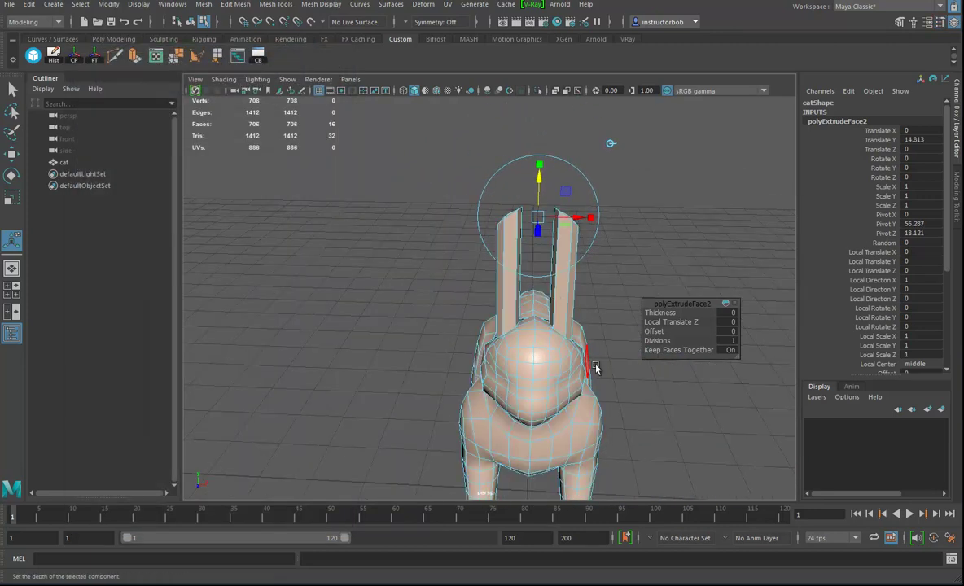
Try spreading the tips of both ears apart by scaling the extrusion to about 2.477 in X, and undo the scaling.
left_click_drag(480, 255, 450, 319, "alt")
left_click_drag(521, 358, 544, 359, "alt")
left_click_drag(607, 238, 483, 345, "alt")
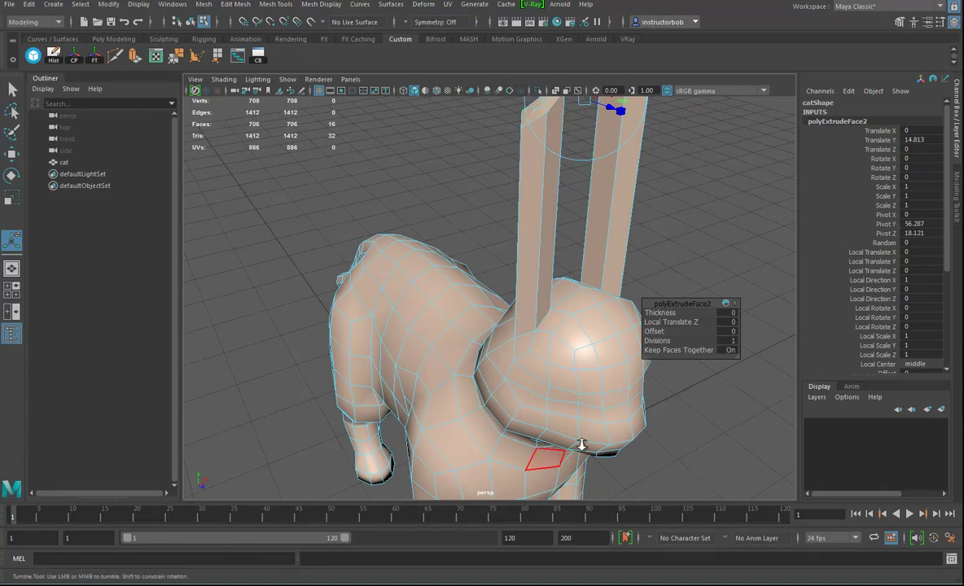
scroll(274, 494, "down", 5)
left_click_drag(203, 496, 542, 154, "alt")
left_click_drag(522, 227, 512, 281)
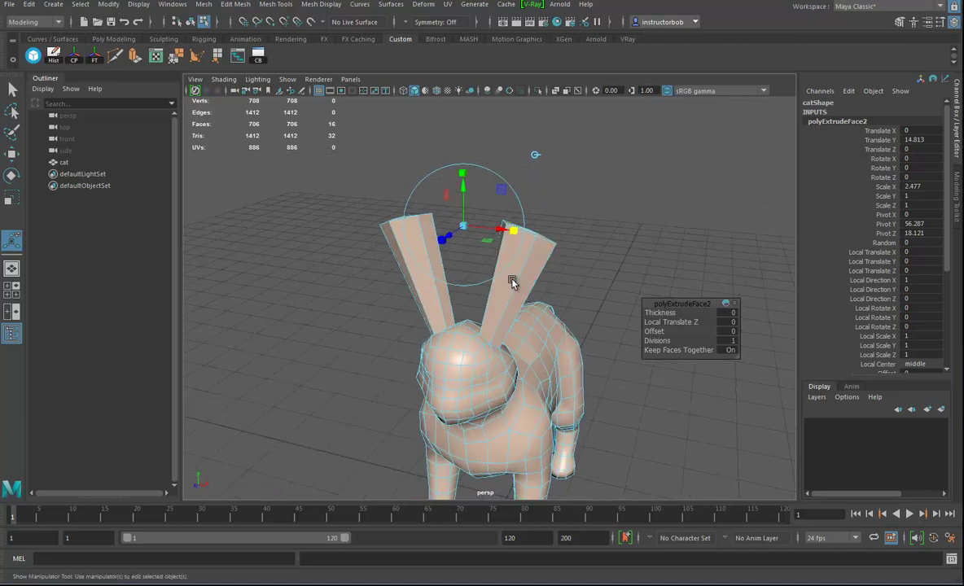
key("ctrl+z")
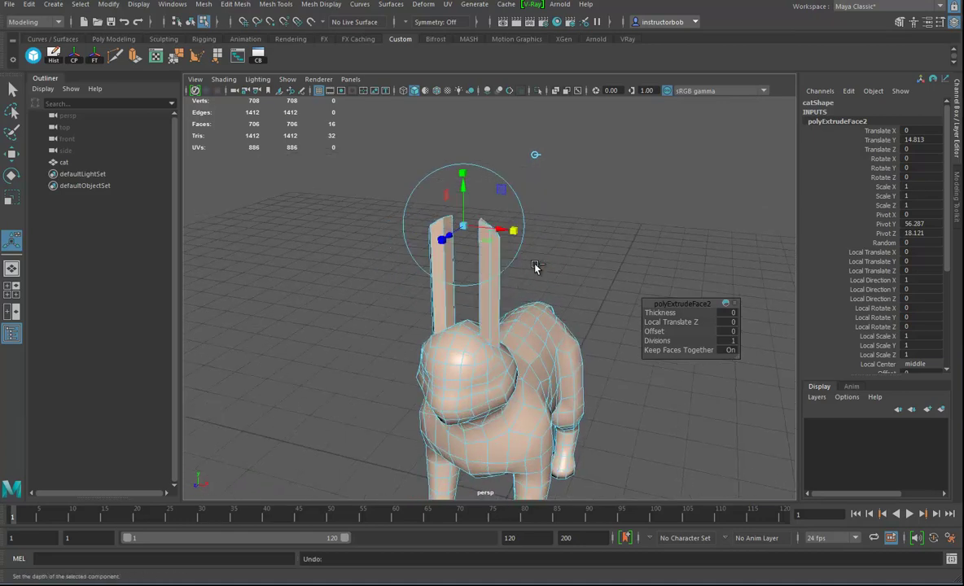
Set the ear extrusion to 5 divisions, try moving the ear tips along their local axes, and undo these extrusion changes.
left_click_drag(535, 157, 508, 234, "alt")
left_click_drag(585, 369, 676, 341, "alt")
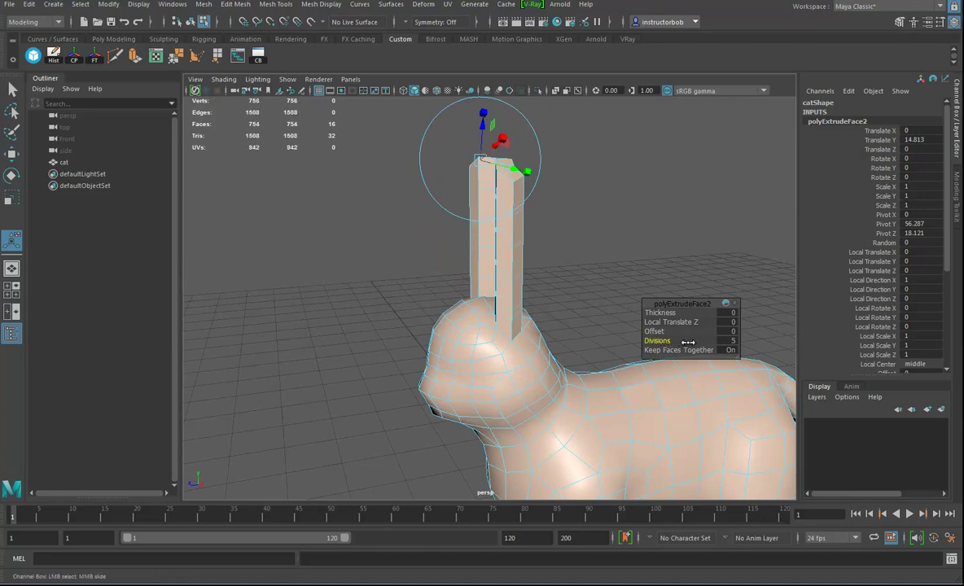
left_click_drag(546, 366, 642, 362, "alt")
left_click_drag(493, 151, 448, 189)
key("ctrl+z")
key("ctrl+z")
key("ctrl+z")
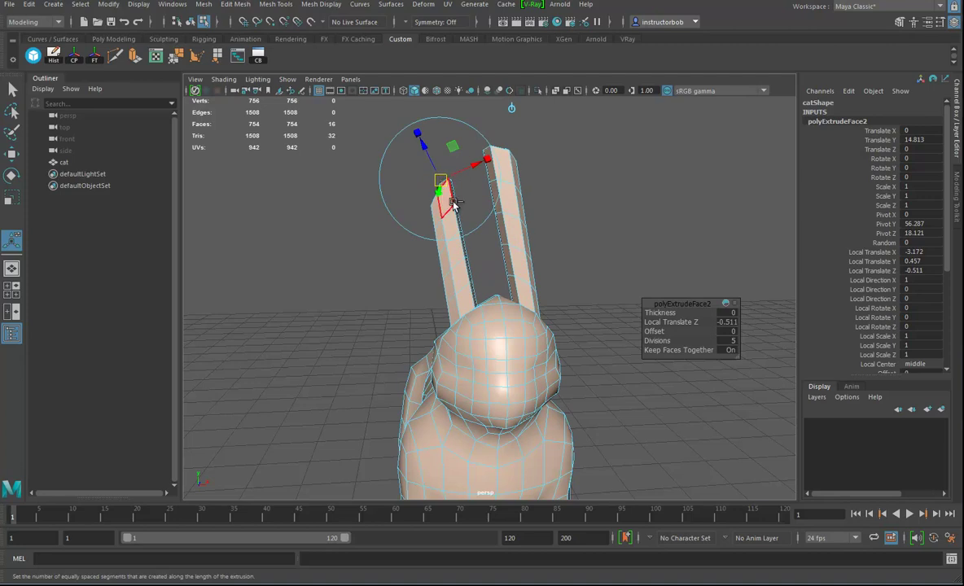
Extrude both ears outward with a local Z translation of about 17.818, a local scale of 0.05 and 8 divisions.
left_click_drag(443, 281, 456, 238)
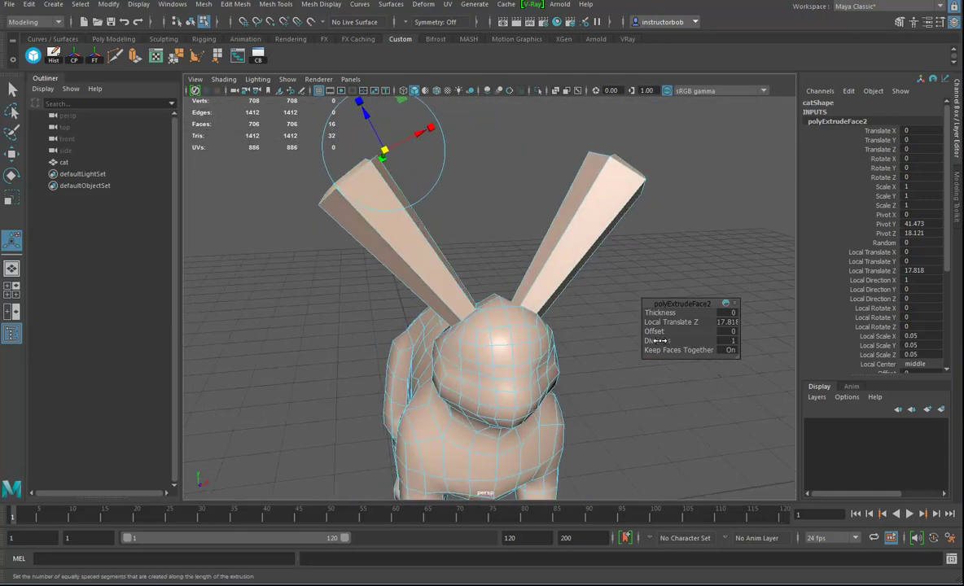
left_click_drag(658, 341, 702, 342)
left_click_drag(558, 390, 692, 394, "alt")
Turn off Keep Faces Together for the ear extrusion so each face extrudes into a separate spike.
left_click(680, 350)
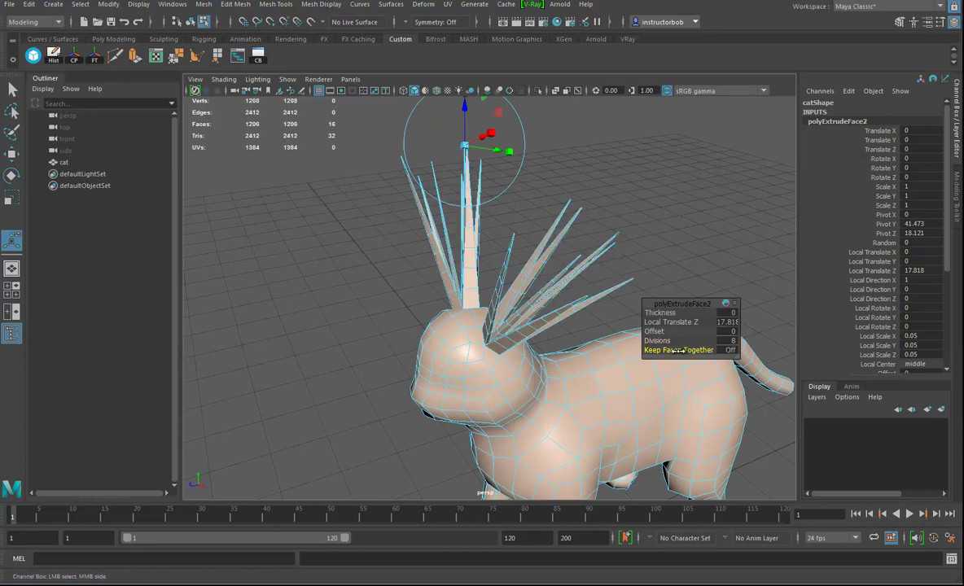
left_click_drag(472, 367, 553, 340, "alt")
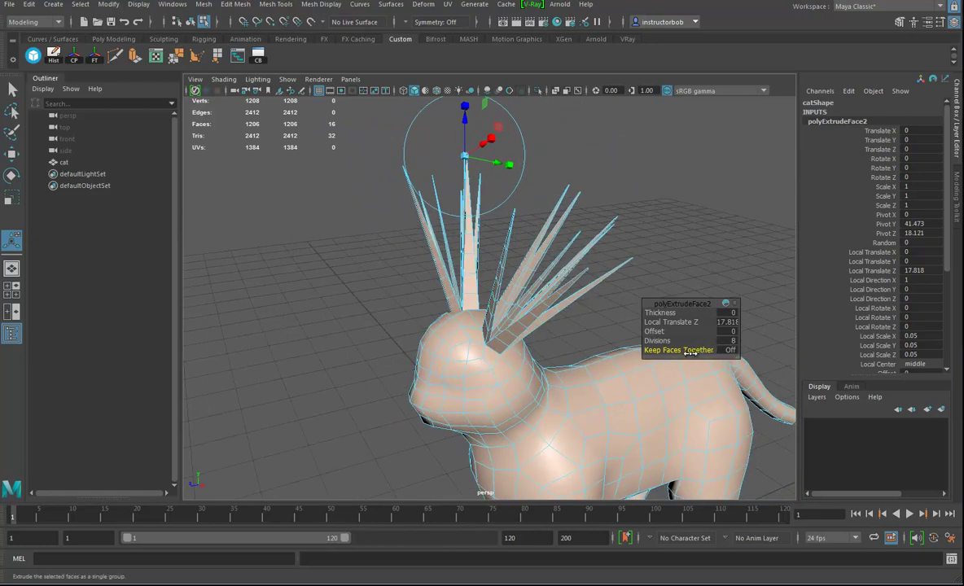
left_click_drag(531, 344, 561, 349, "alt")
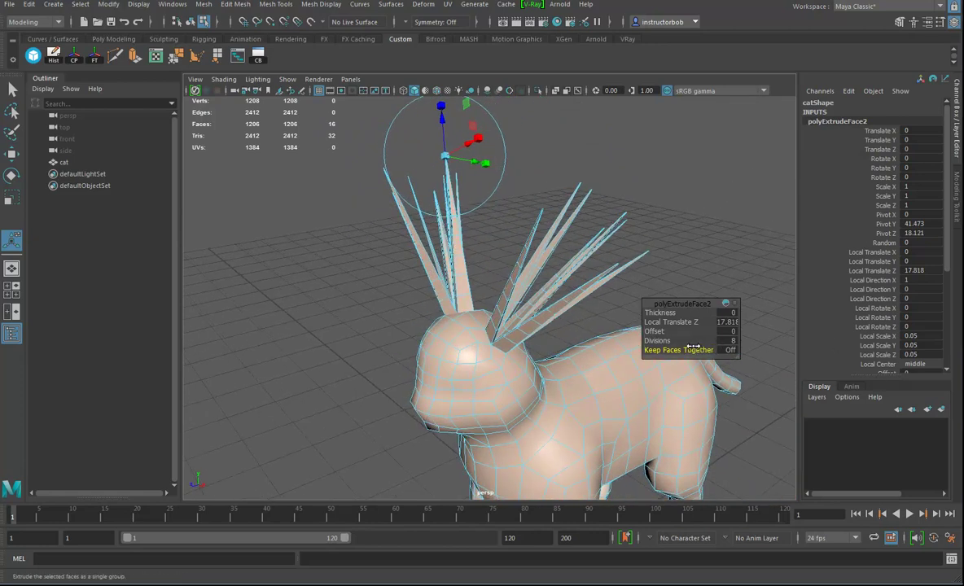
Look through the Polygons and Modeling preferences for the default Keep faces together option.
left_click(173, 4)
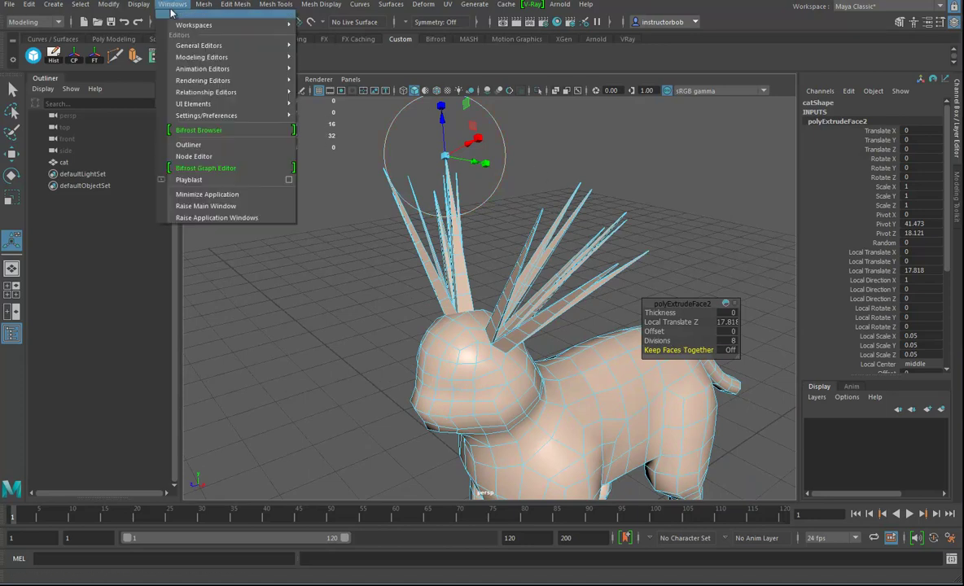
mouse_move(206, 115)
left_click(336, 126)
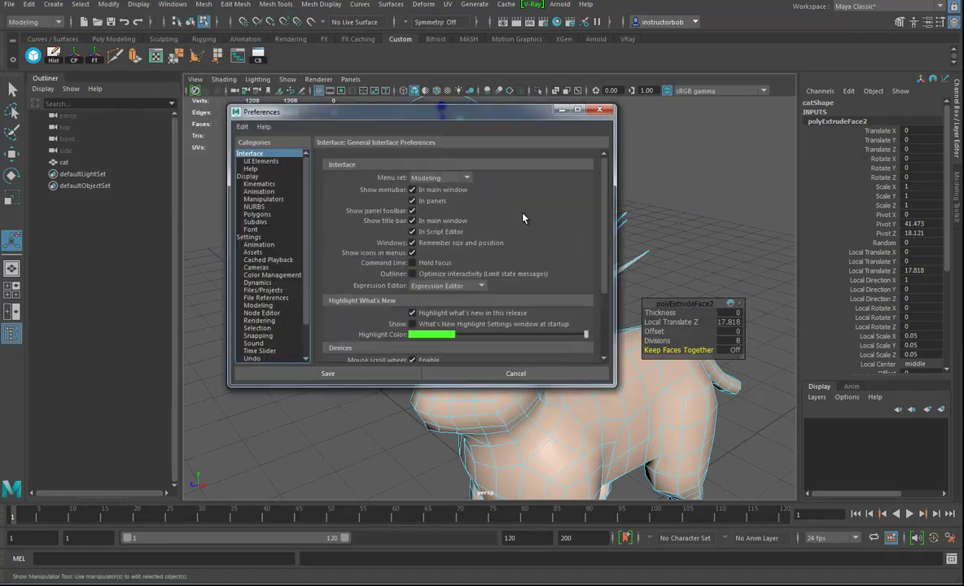
left_click(258, 215)
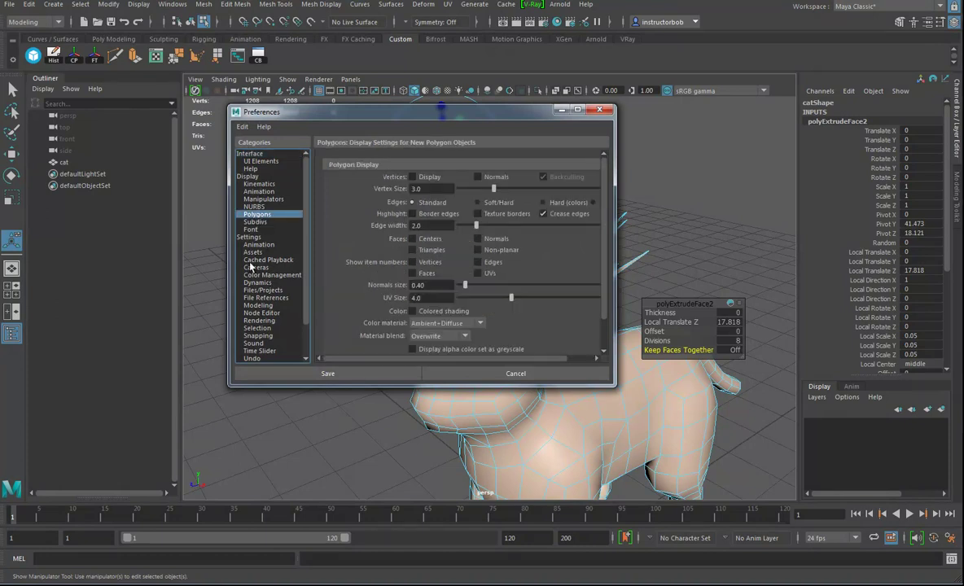
left_click(259, 306)
scroll(518, 249, "down", 8)
scroll(490, 229, "up", 2)
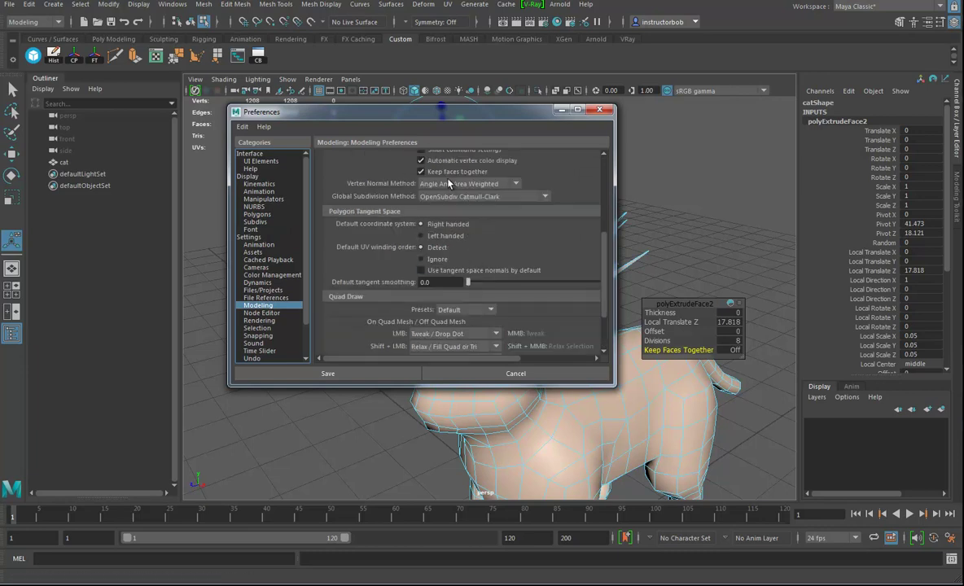
scroll(561, 232, "up", 2)
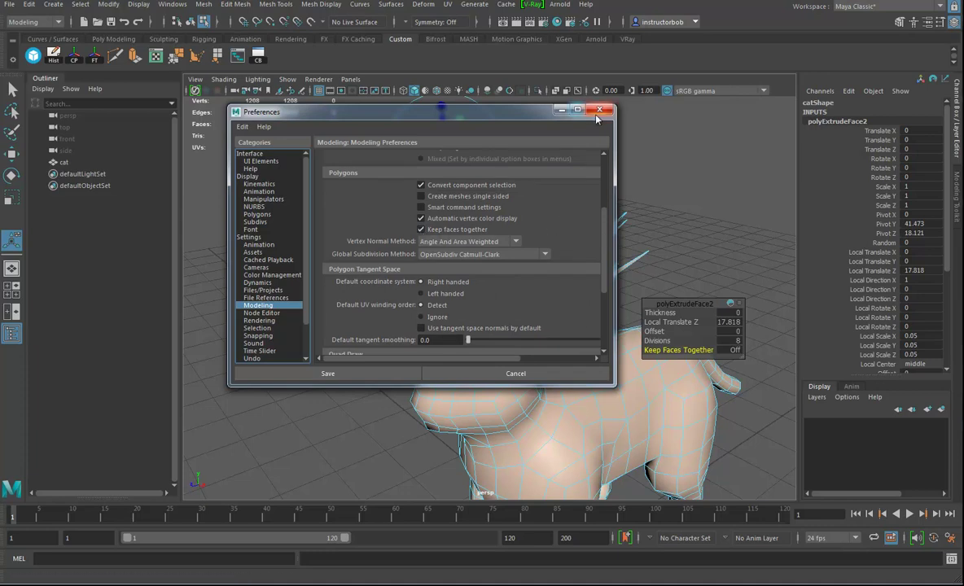
scroll(558, 224, "down", 4)
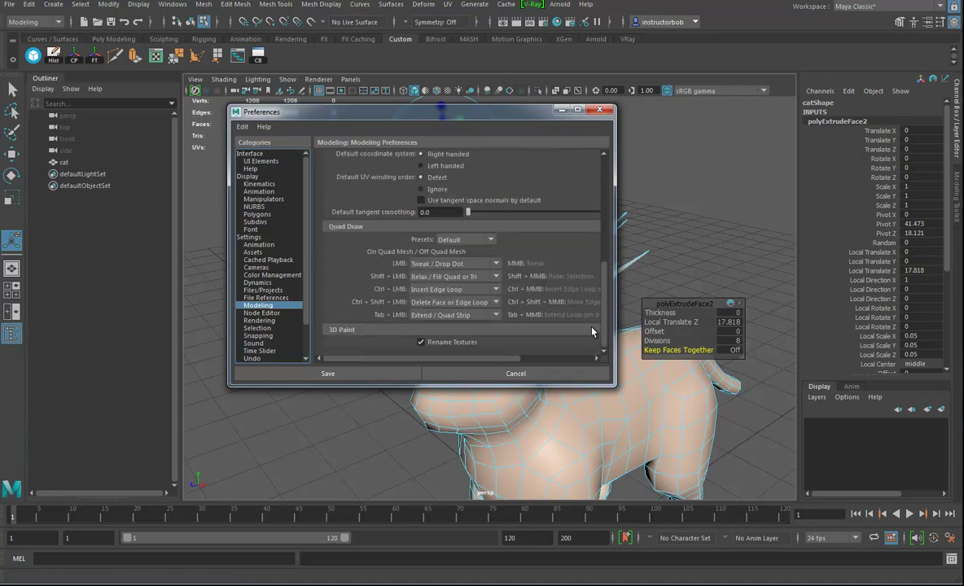
Look through the Manipulators display preferences and close the Preferences window without saving.
left_click(262, 200)
left_click_drag(600, 219, 593, 302)
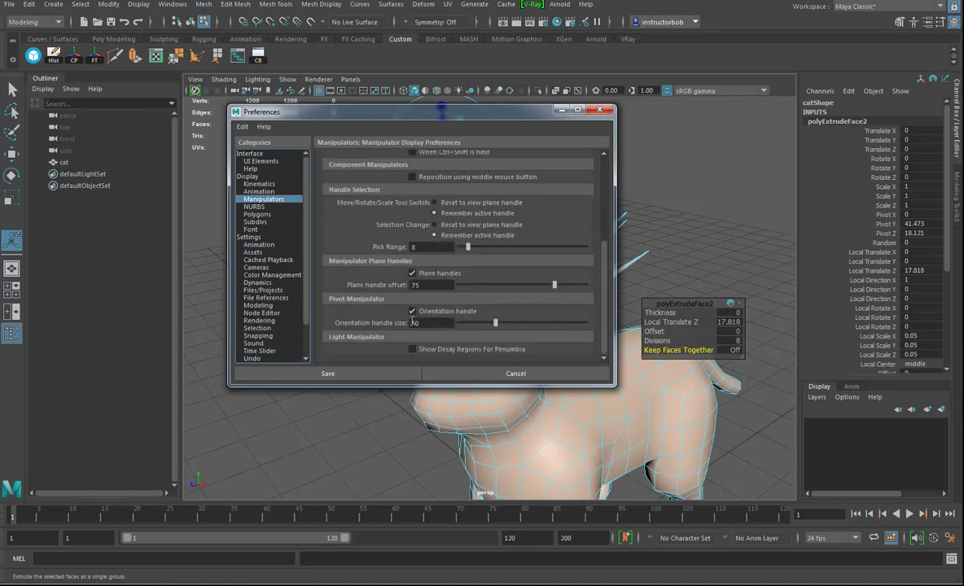
left_click(591, 114)
Select the faces along the cat's tail and delete the whole tail.
mouse_move(489, 293)
left_mouse_down("alt")
mouse_move(407, 280)
mouse_move(456, 275)
mouse_move(501, 296)
mouse_move(466, 273)
mouse_move(491, 287)
left_mouse_up("alt")
right_click_drag(503, 279, 509, 315)
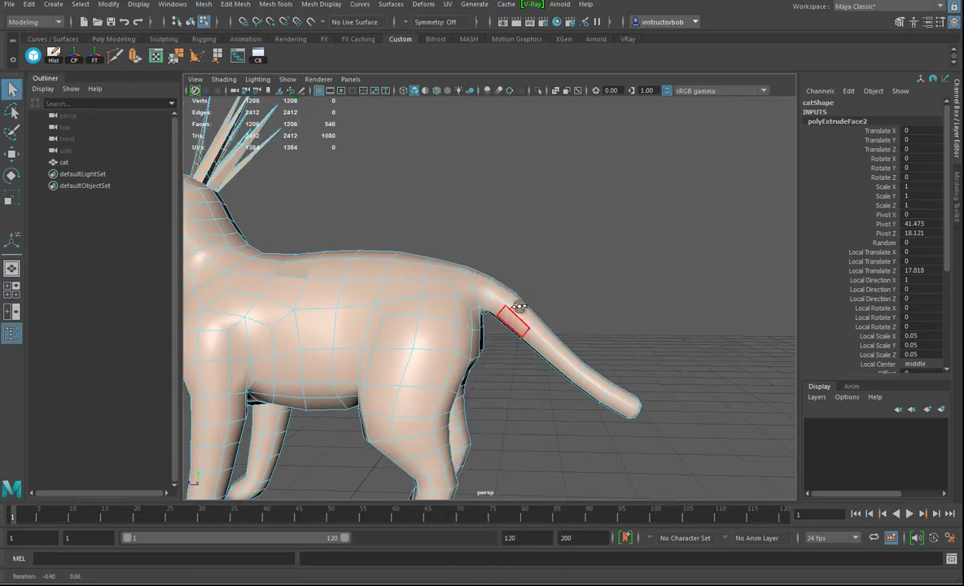
left_click_drag(509, 315, 526, 307, "alt")
left_click_drag(477, 329, 534, 316)
left_click_drag(536, 296, 518, 314)
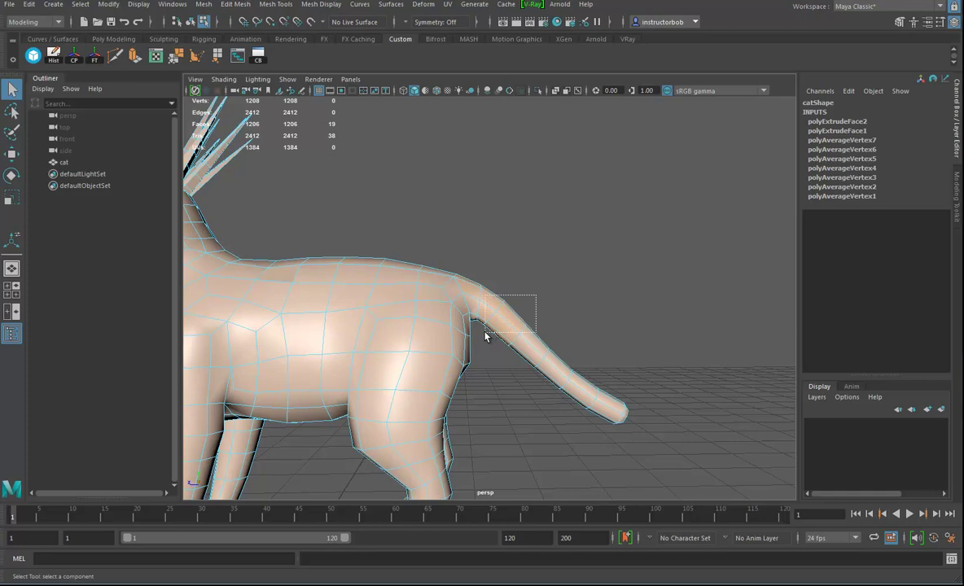
key("Delete")
left_click_drag(504, 327, 715, 493)
key("Delete")
Select the border edges of the tail opening at the cat's rear and fill the hole with a single face.
left_click_drag(573, 333, 446, 310, "alt")
right_click(446, 309)
left_click(446, 309)
left_click(461, 300)
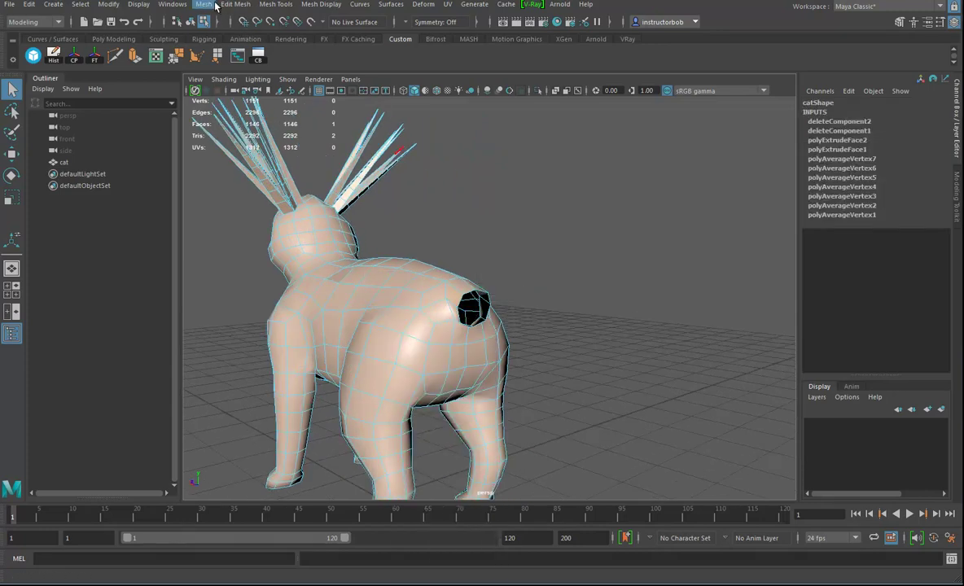
left_click(204, 4)
left_click(224, 90)
Draw an S-shaped CV curve in the side view, starting just behind the filled tail stump and sweeping back and up.
left_click_drag(456, 309, 529, 371, "alt")
key("space")
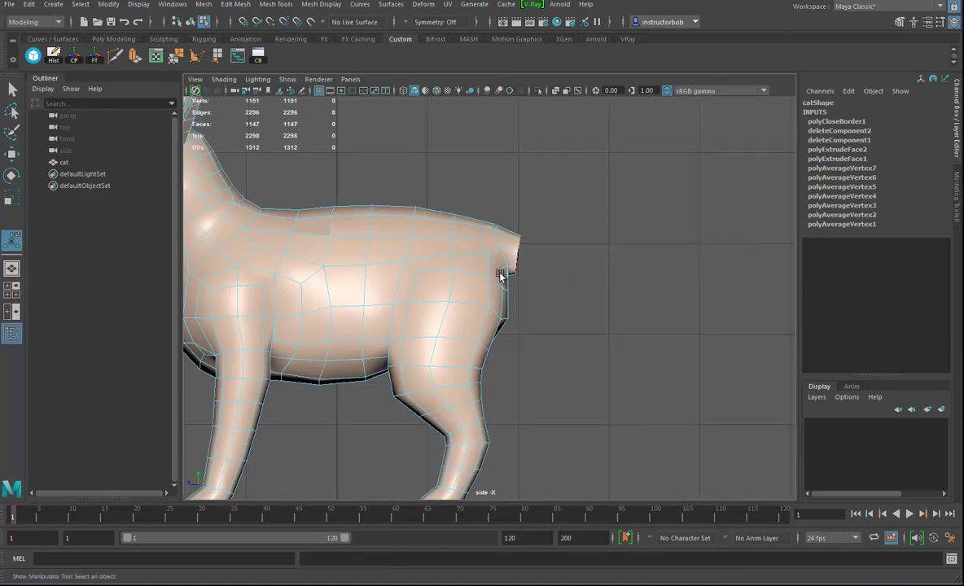
middle_click_drag(375, 220, 243, 226, "alt")
left_click(53, 5)
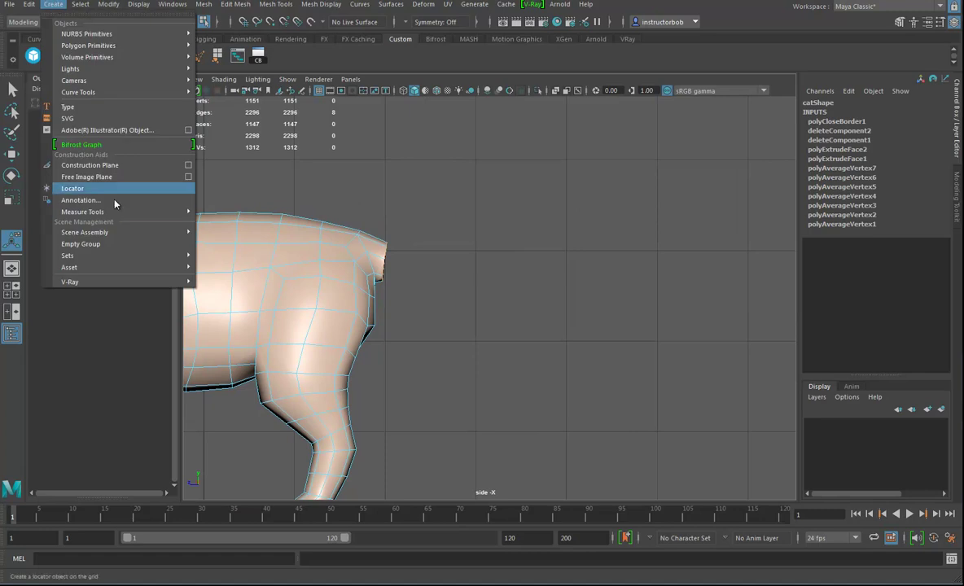
mouse_move(91, 92)
left_click(228, 92)
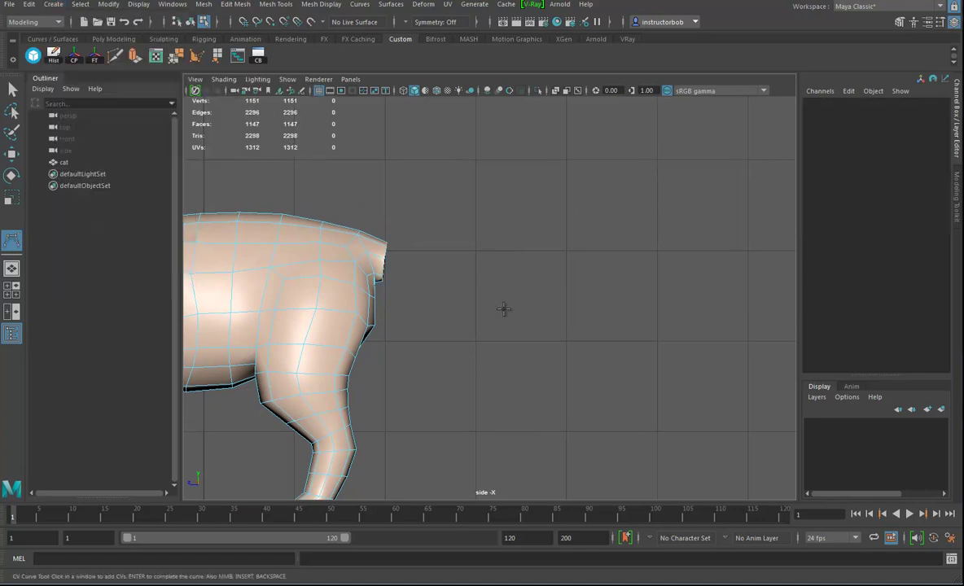
right_click_drag(603, 279, 258, 286, "alt")
middle_click_drag(443, 271, 390, 316, "alt")
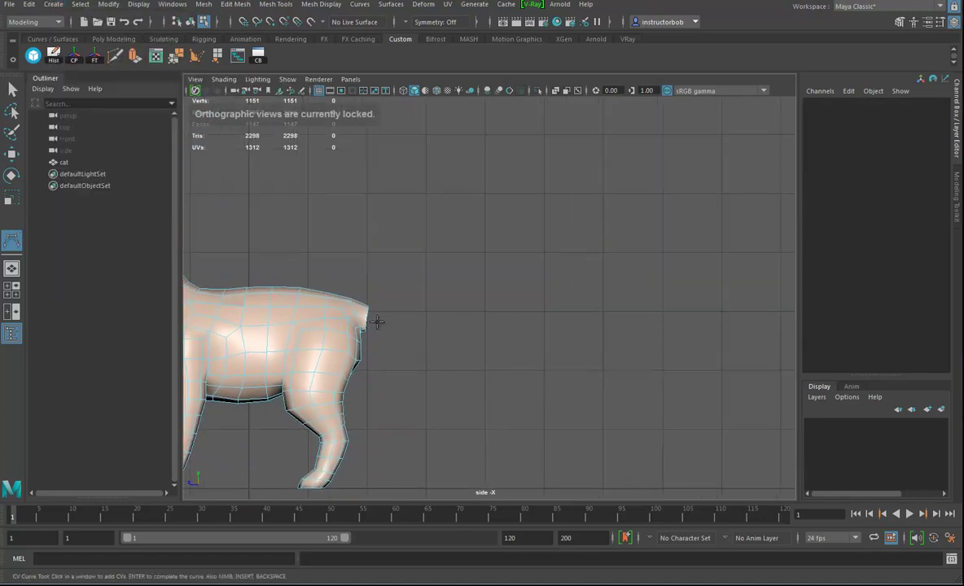
left_click(384, 325)
left_click(576, 349)
left_click(620, 285)
left_click(576, 254)
left_click(518, 232)
left_click(533, 190)
left_click(605, 169)
left_click(678, 196)
left_click(700, 243)
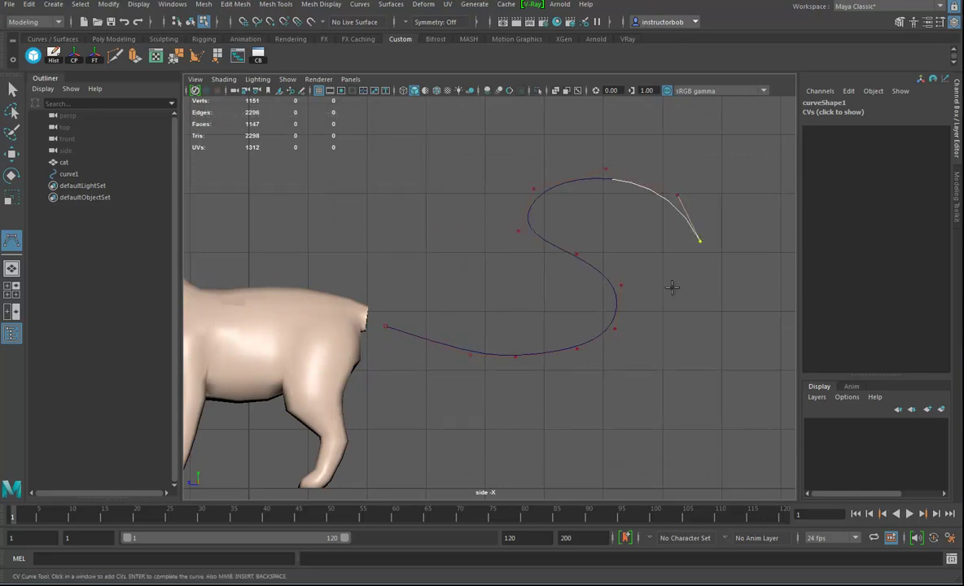
key("q")
Select the tail stump's end face together with the curve in the perspective view and extrude the face along the curve.
left_click_drag(477, 340, 622, 276, "alt")
key("space")
left_click_drag(622, 277, 407, 293, "alt")
right_click_drag(386, 270, 429, 312)
left_click(419, 295)
left_click_drag(371, 339, 526, 328, "alt")
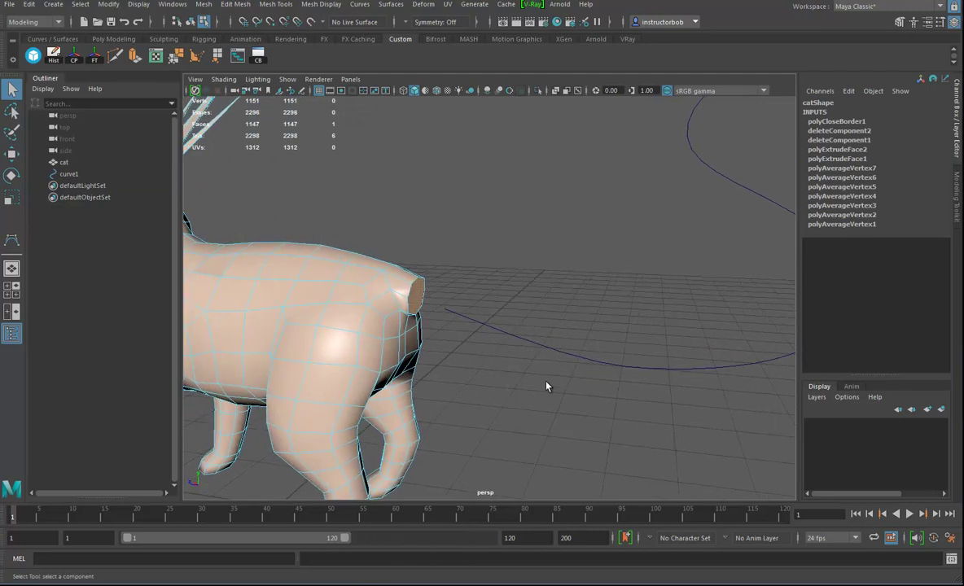
left_click(190, 21)
right_click_drag(416, 297, 410, 312)
left_click(416, 295)
left_click_drag(528, 312, 521, 395, "shift")
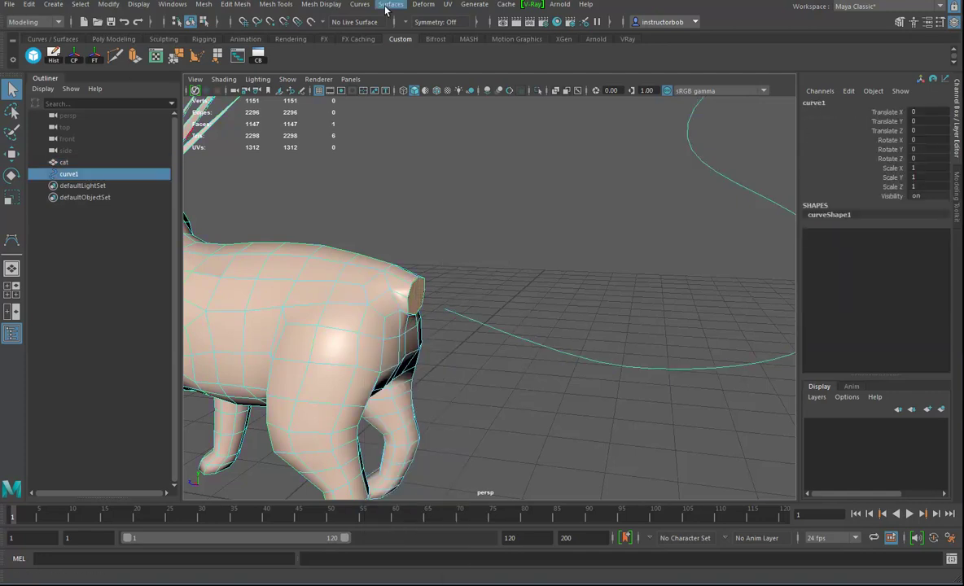
key("ctrl+e")
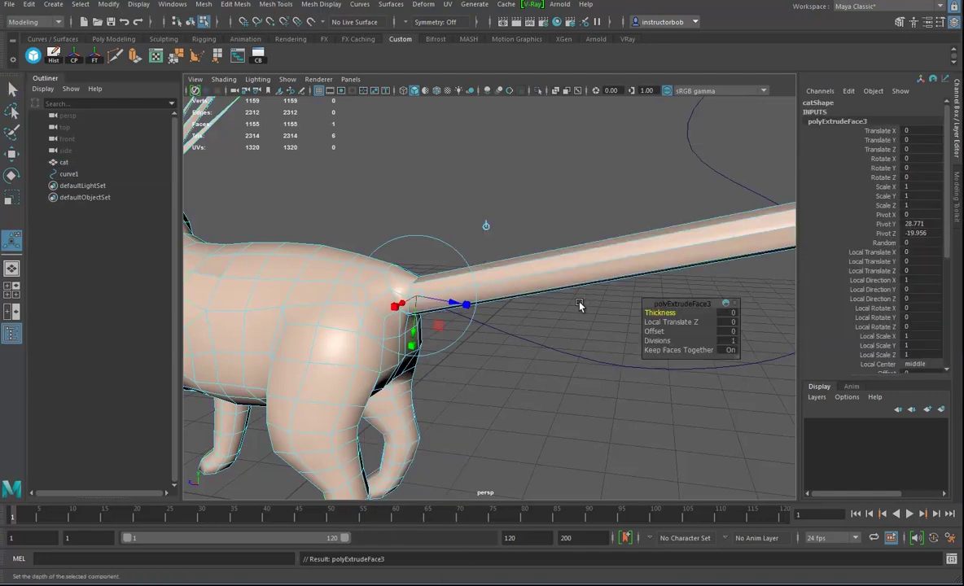
Raise the tail extrusion's divisions first to 25 and finally to 50 so it follows the curve smoothly.
right_click_drag(656, 327, 409, 310, "alt")
left_click_drag(478, 369, 511, 322, "alt")
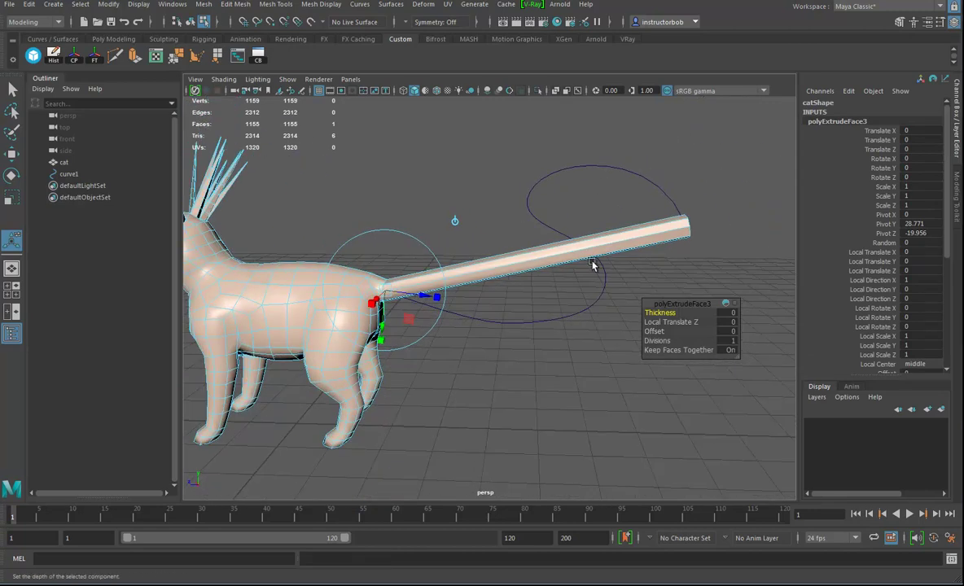
left_click_drag(657, 340, 843, 354)
right_click_drag(505, 380, 684, 338, "alt")
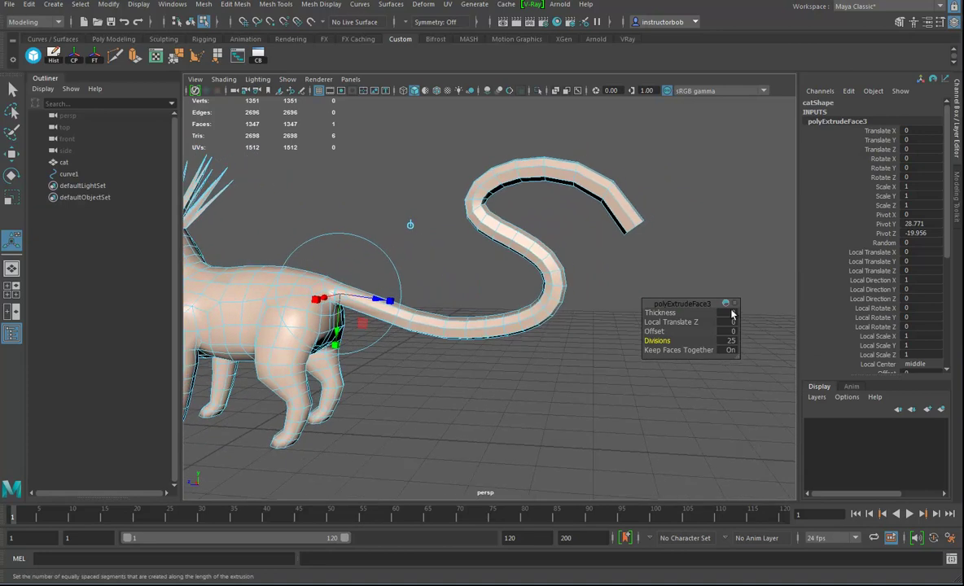
left_click(732, 341)
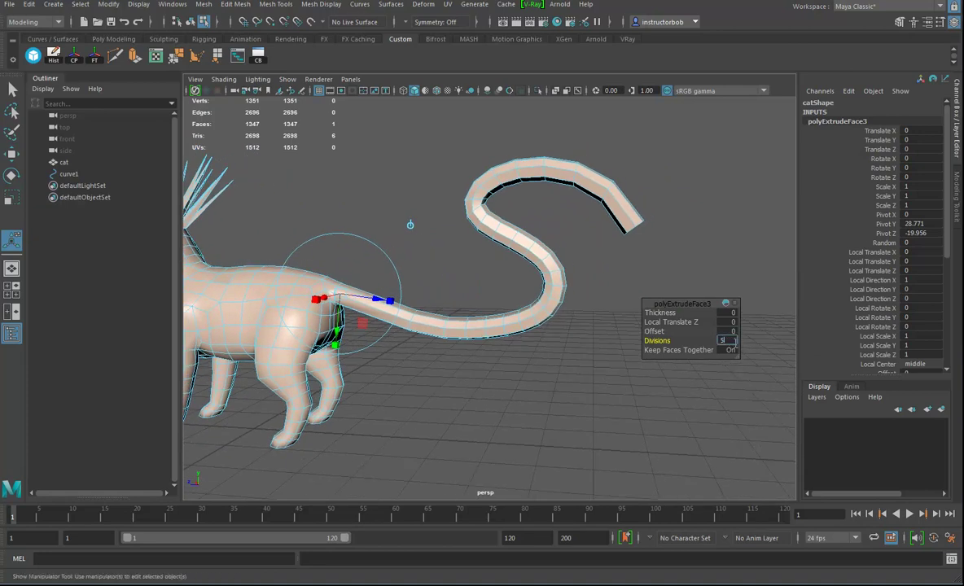
key("Return")
left_click_drag(552, 274, 520, 290, "alt")
scroll(544, 327, "up", 5)
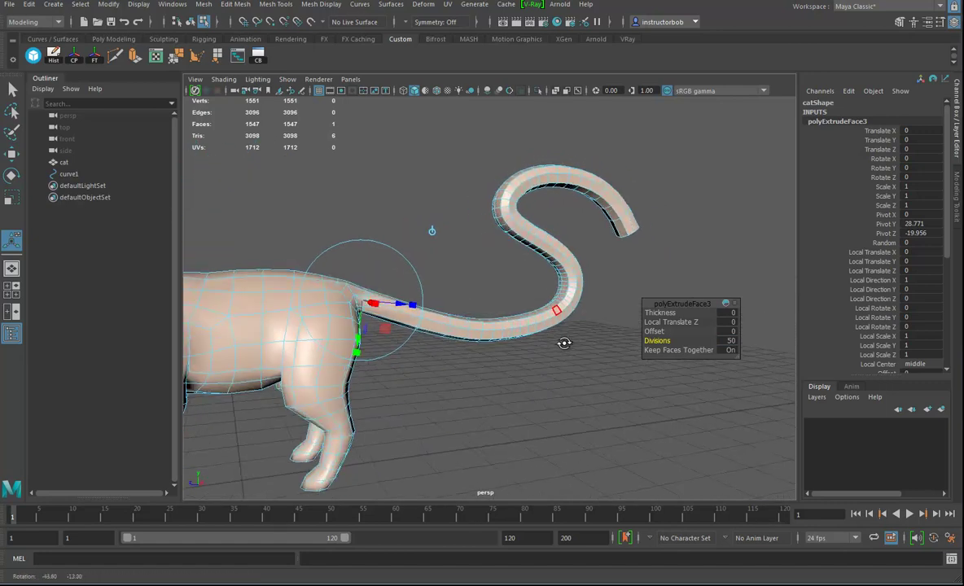
left_click_drag(535, 332, 570, 342, "alt")
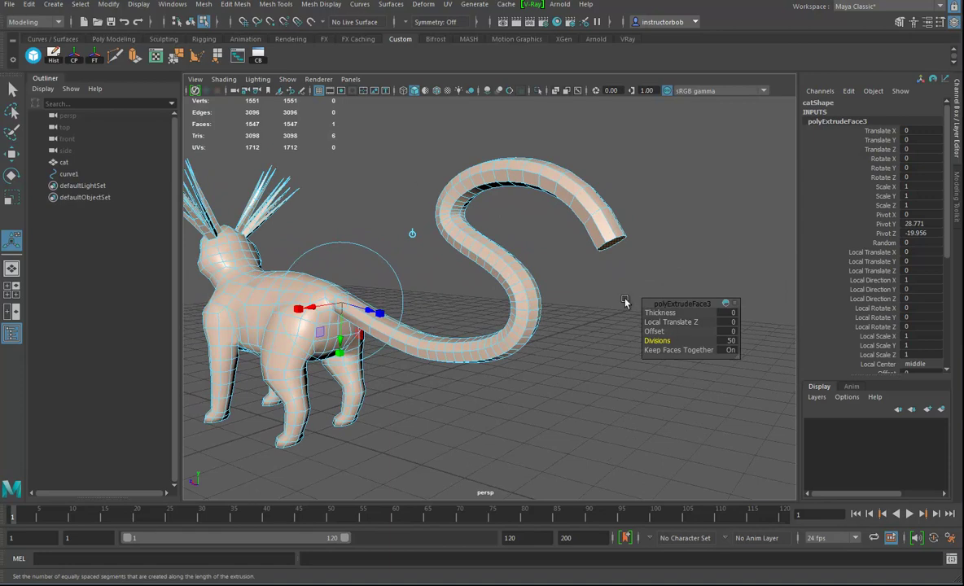
Look through the extrusion's attributes, the in-view editor's attribute options and the Heads Up Display settings for in-view editors.
scroll(936, 212, "down", 5)
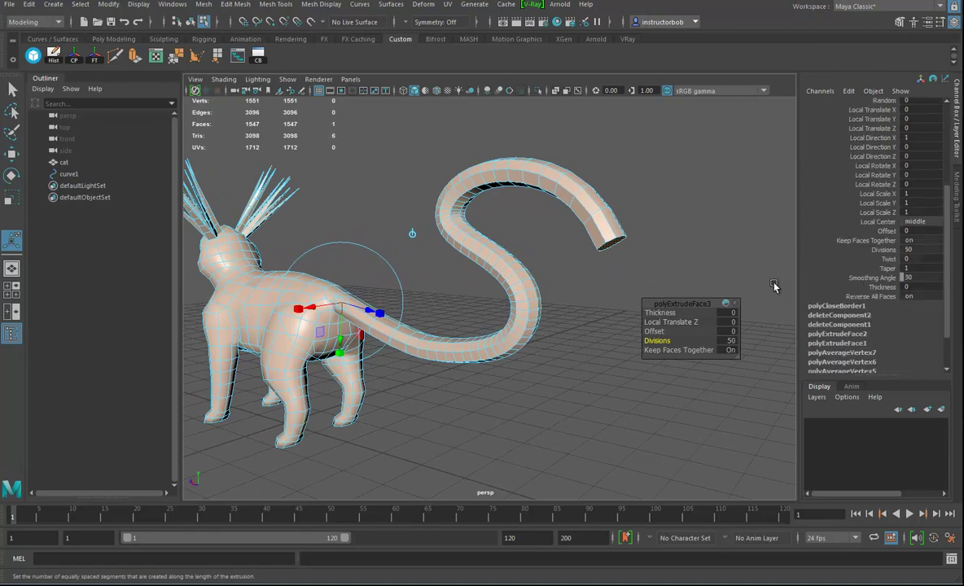
left_click(733, 306)
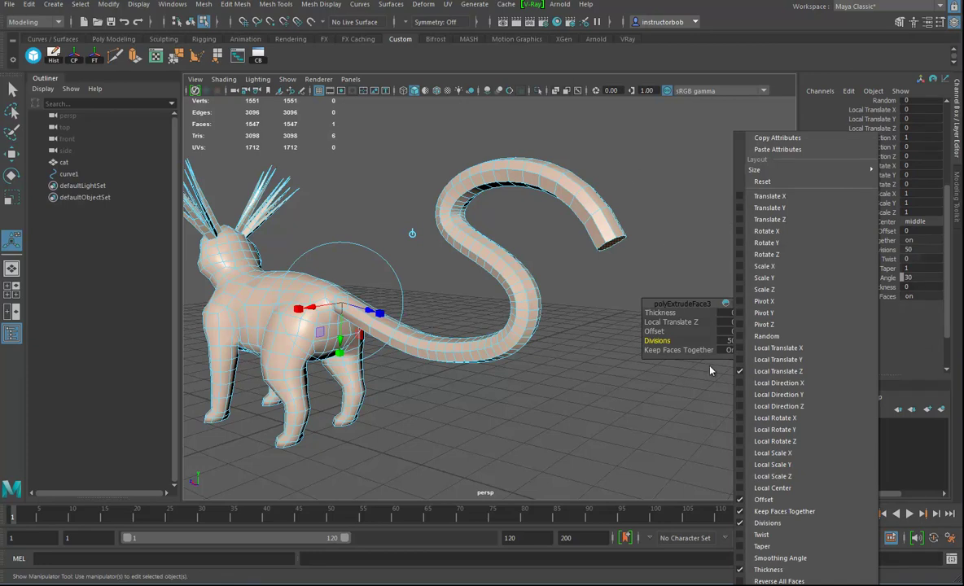
left_click(669, 308)
left_click_drag(669, 309, 657, 307)
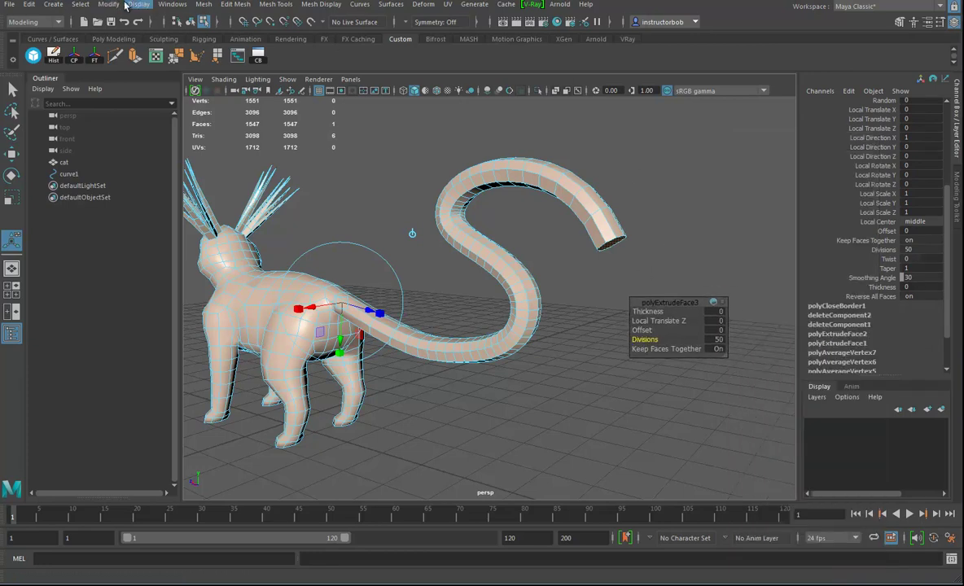
left_click(139, 4)
mouse_move(175, 45)
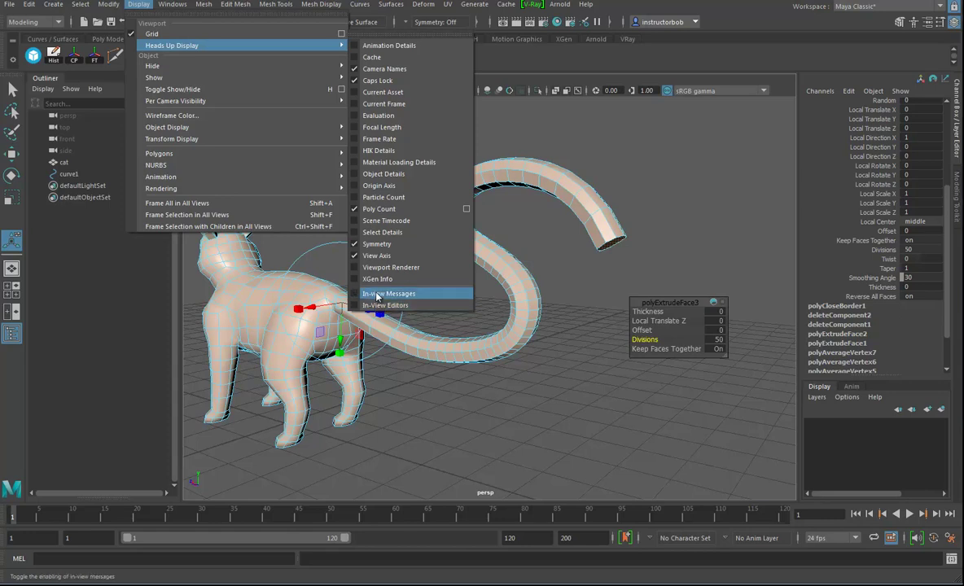
left_click(721, 398)
Twist the tail extrusion, trying a value of 180 and finally setting the twist to 1080.
mouse_move(616, 247)
left_mouse_down("alt")
mouse_move(604, 241)
mouse_move(615, 229)
left_mouse_up("alt")
left_click(616, 231)
left_click(852, 121)
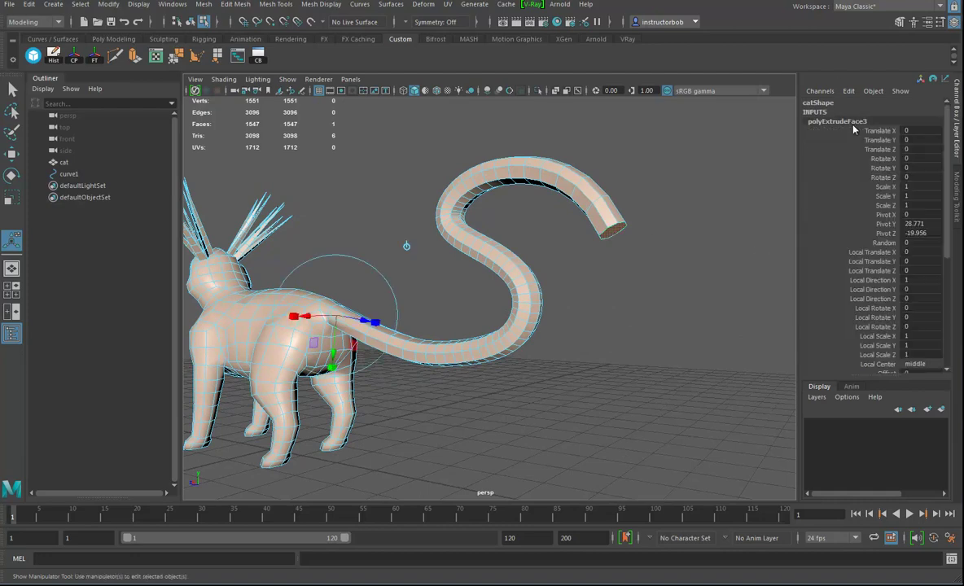
scroll(936, 245, "down", 5)
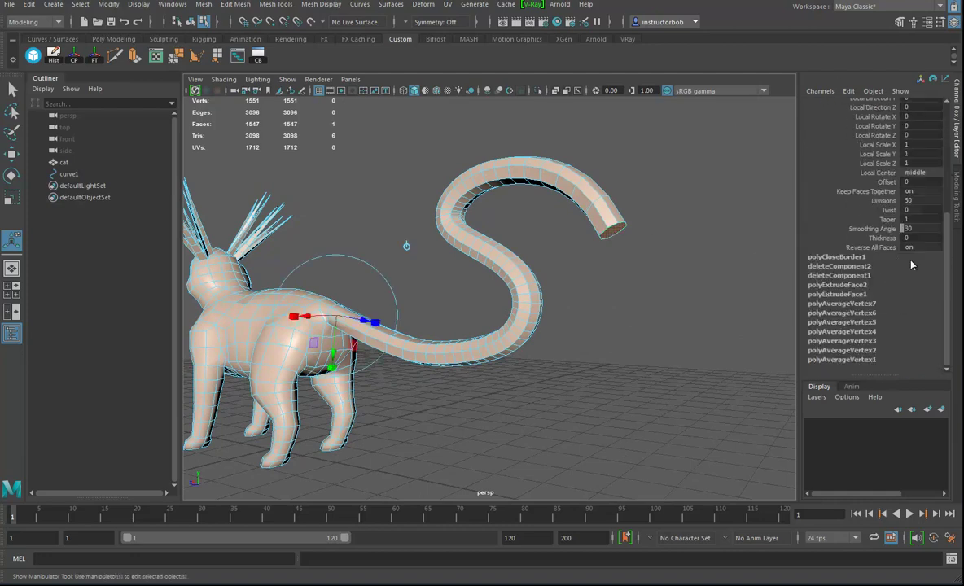
middle_click_drag(656, 271, 769, 269)
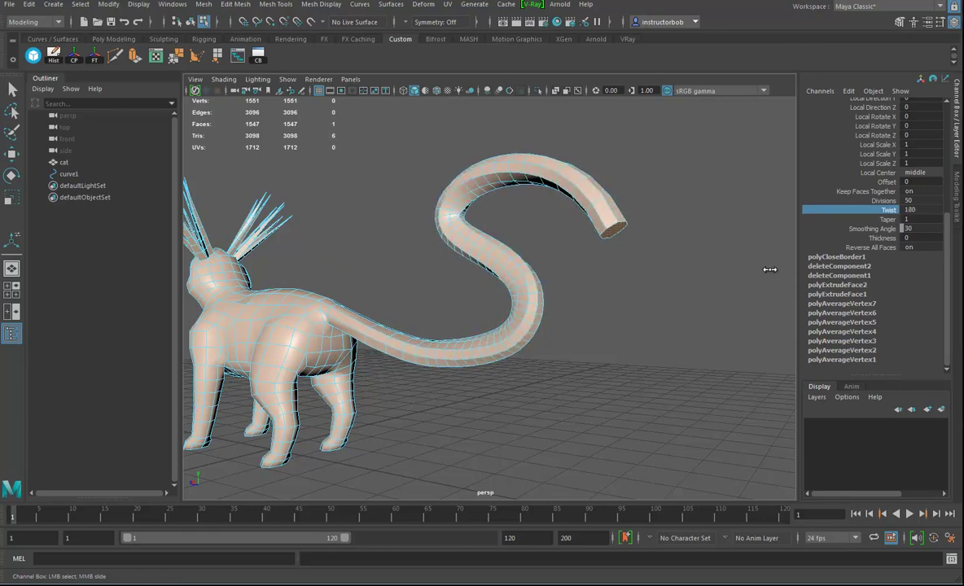
double_click(926, 210)
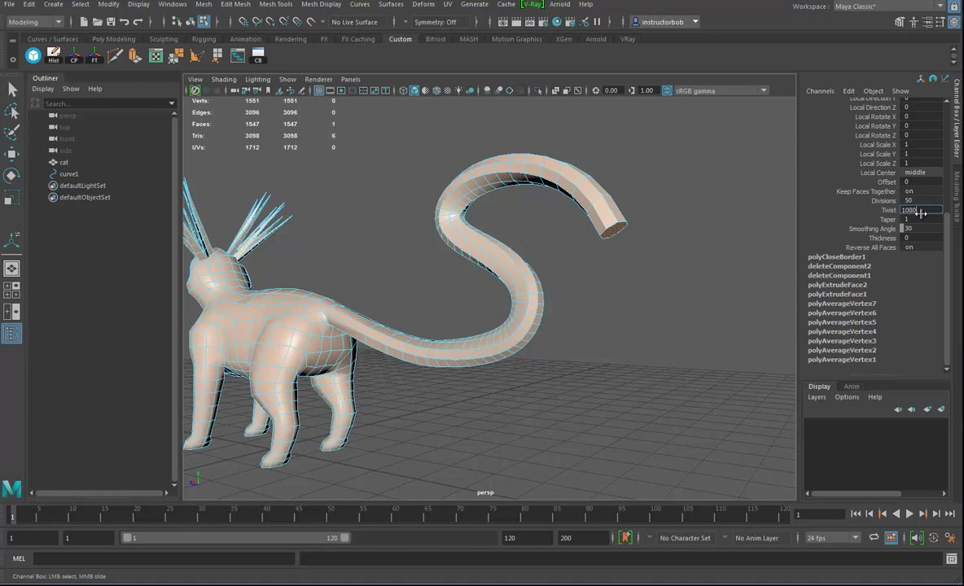
key("Return")
left_click_drag(673, 303, 701, 293, "alt")
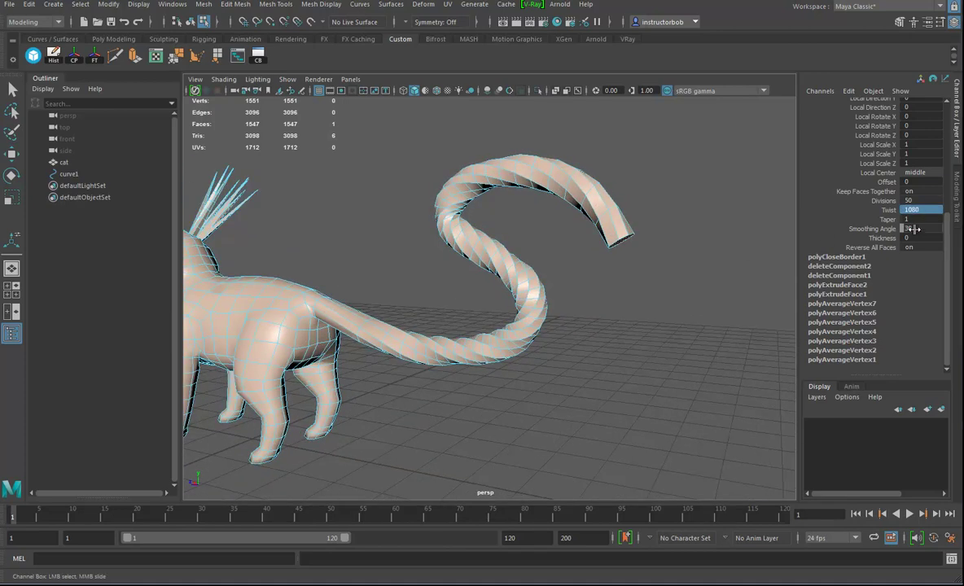
Set the tail extrusion's divisions to 200 and adjust its taper.
double_click(910, 200)
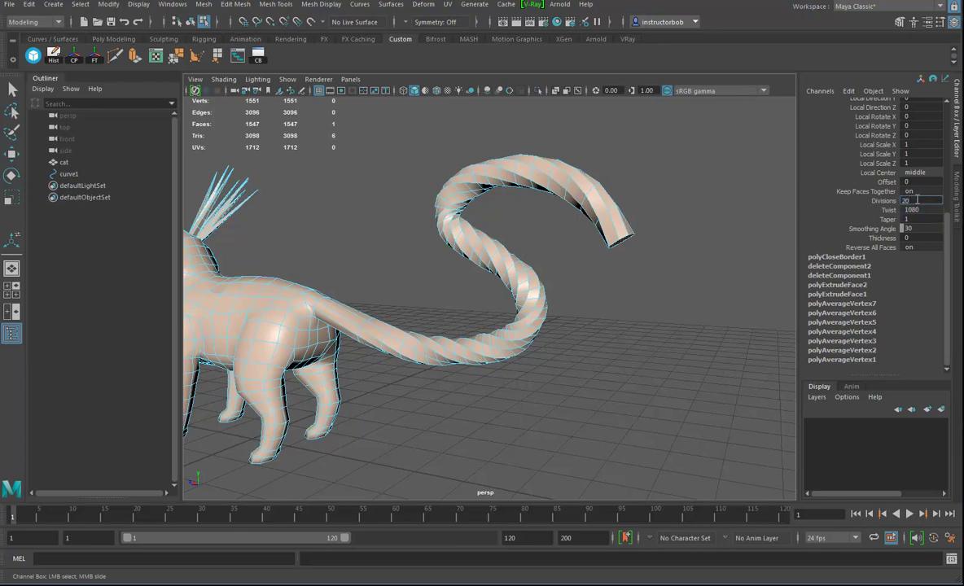
key("Return")
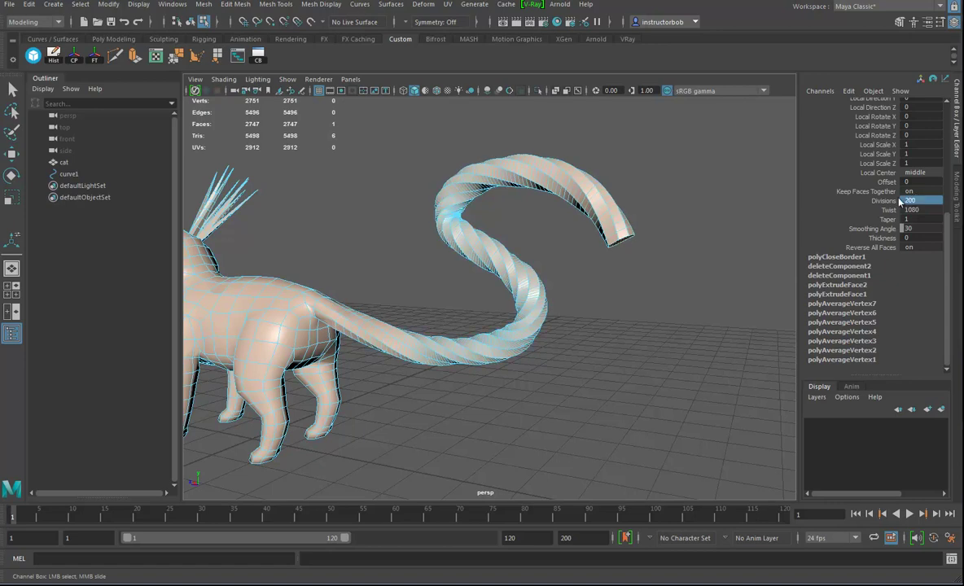
left_click(893, 221)
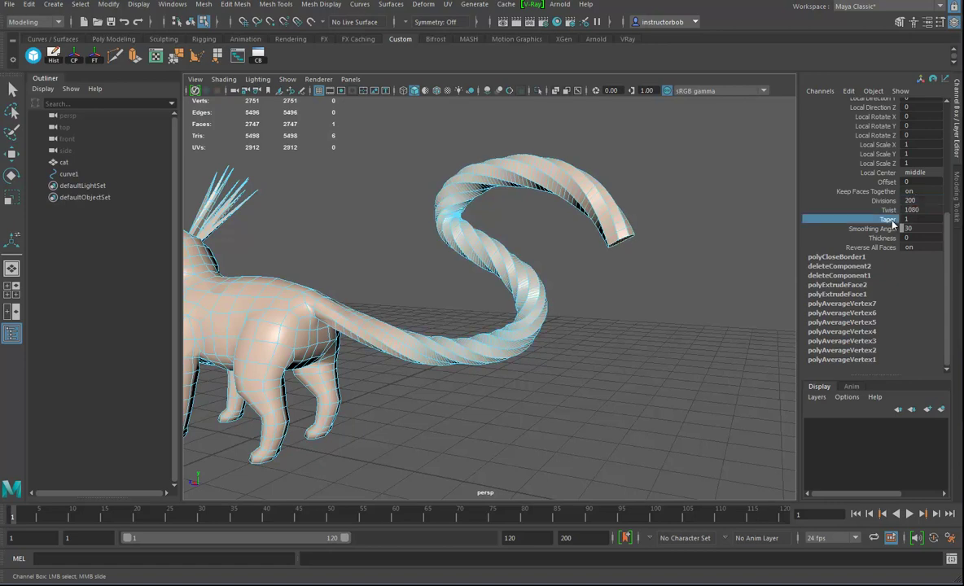
left_click_drag(624, 280, 602, 287, "alt")
mouse_move(603, 287)
middle_mouse_down()
mouse_move(626, 289)
mouse_move(587, 293)
middle_mouse_up()
left_click_drag(534, 303, 499, 323, "alt")
Extrude one face on top of the cat's back upward by about 2.9 units and return to object mode.
right_click_drag(477, 276, 503, 262)
right_click_drag(491, 322, 611, 346, "alt")
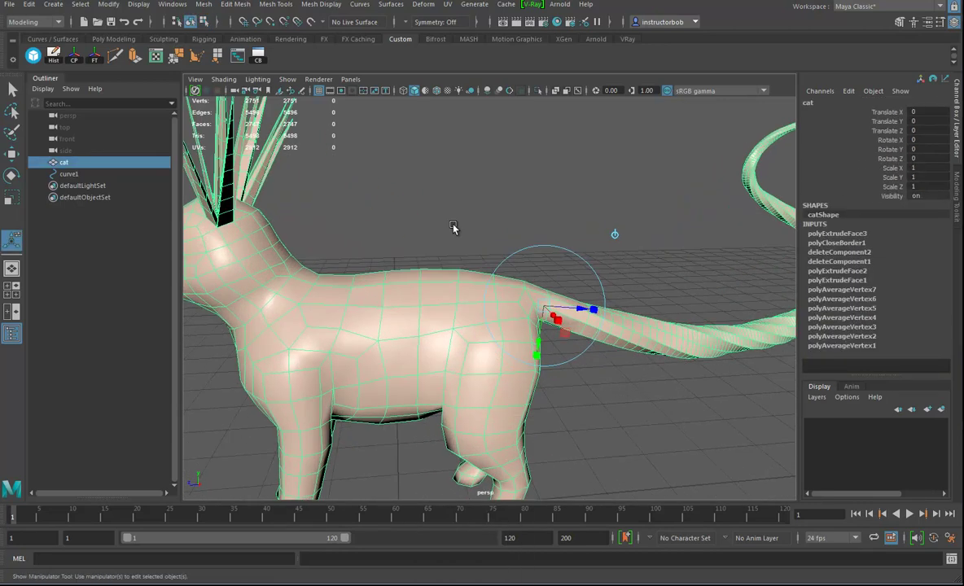
left_click(460, 242)
right_click_drag(408, 316, 516, 345, "alt")
right_click_drag(357, 313, 467, 310, "alt")
left_click(460, 308)
left_click(464, 279)
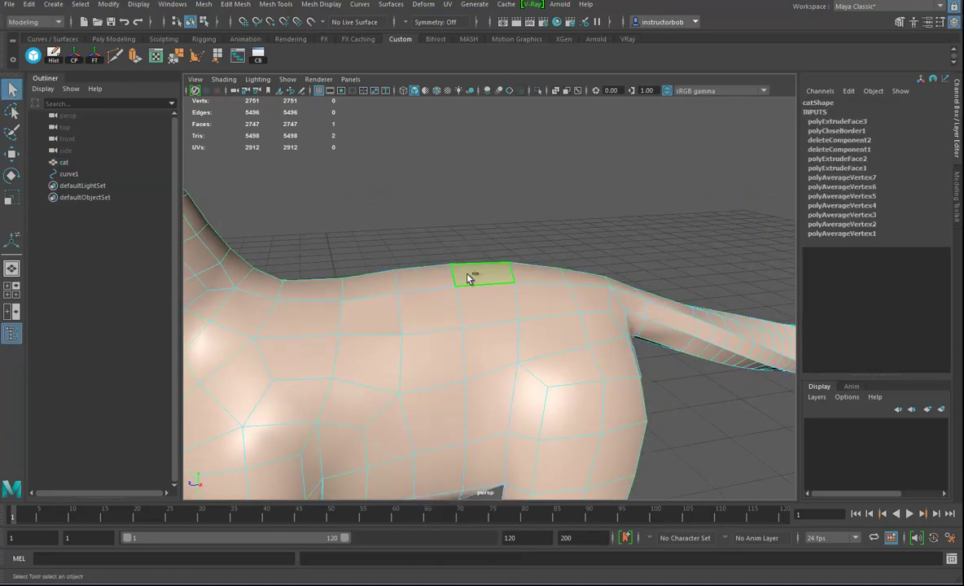
key("ctrl+e")
left_click_drag(476, 269, 484, 233)
right_click_drag(470, 277, 508, 262)
left_click(622, 233)
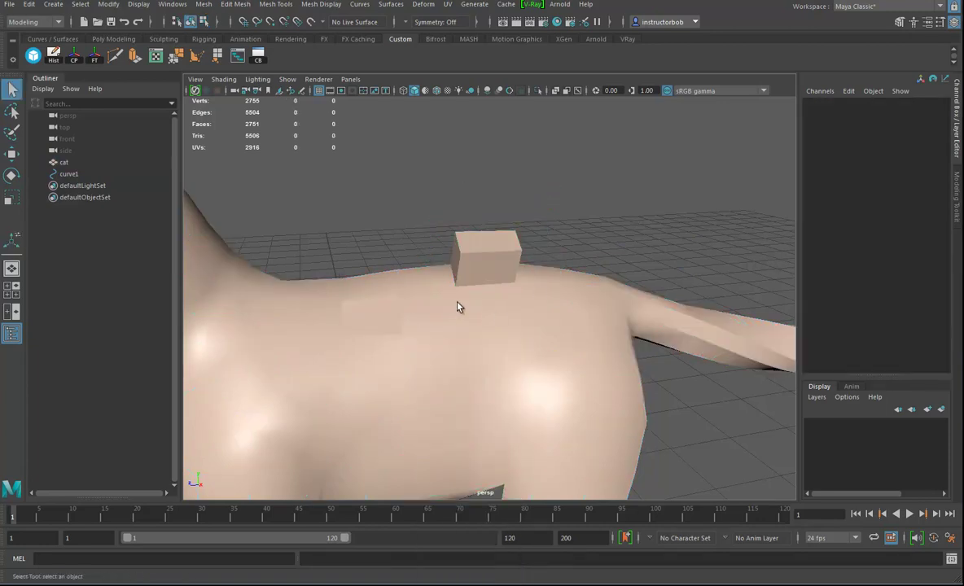
Raise the smoothing angle of the back extrusion to about 99.9 to soften the block's edges, and deselect the cat.
left_click(501, 307)
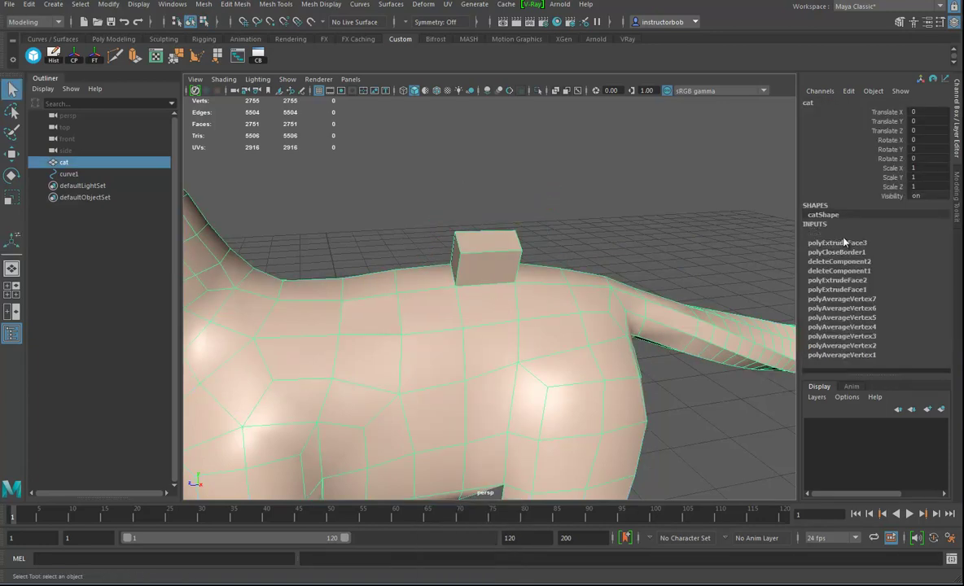
double_click(843, 236)
scroll(935, 340, "down", 10)
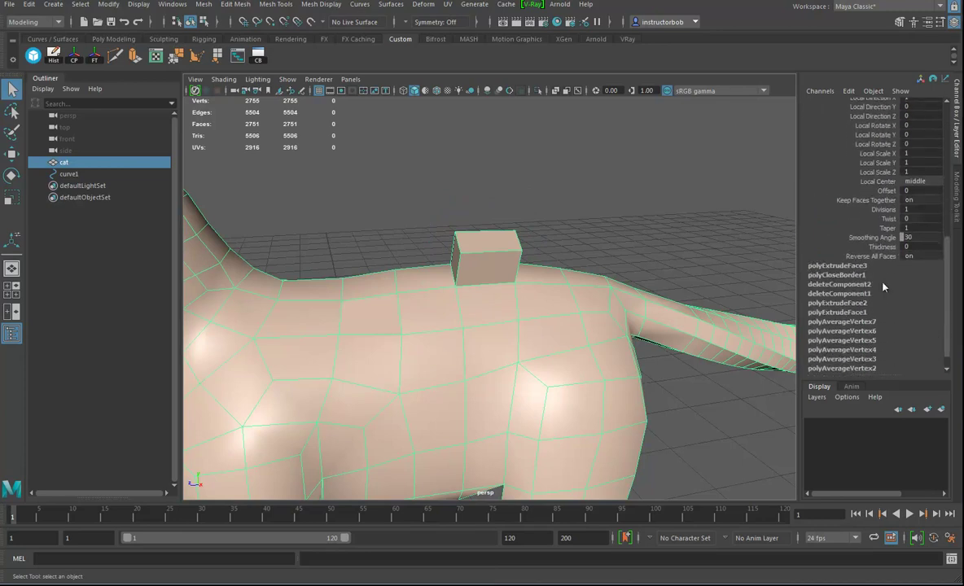
left_click(883, 238)
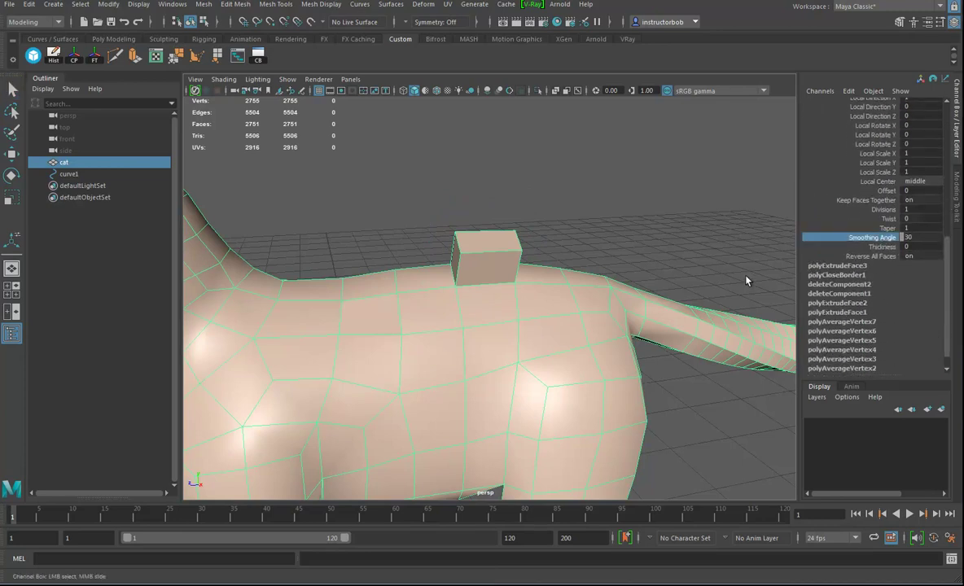
middle_click_drag(676, 274, 710, 263)
right_click(538, 272)
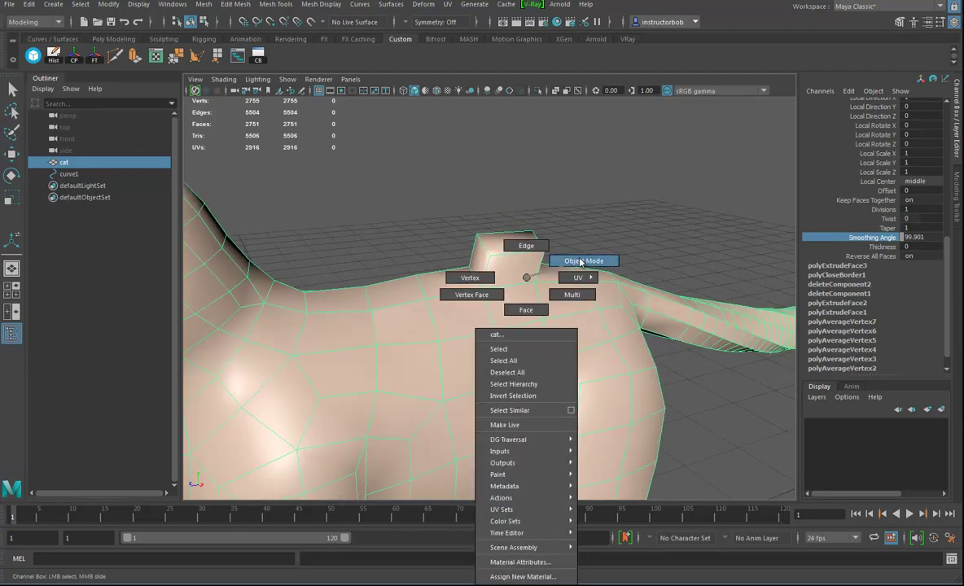
left_click(613, 241)
Reselect the cat and look over the attributes of the back extrusion.
left_click_drag(613, 241, 568, 377, "alt")
left_click(596, 318)
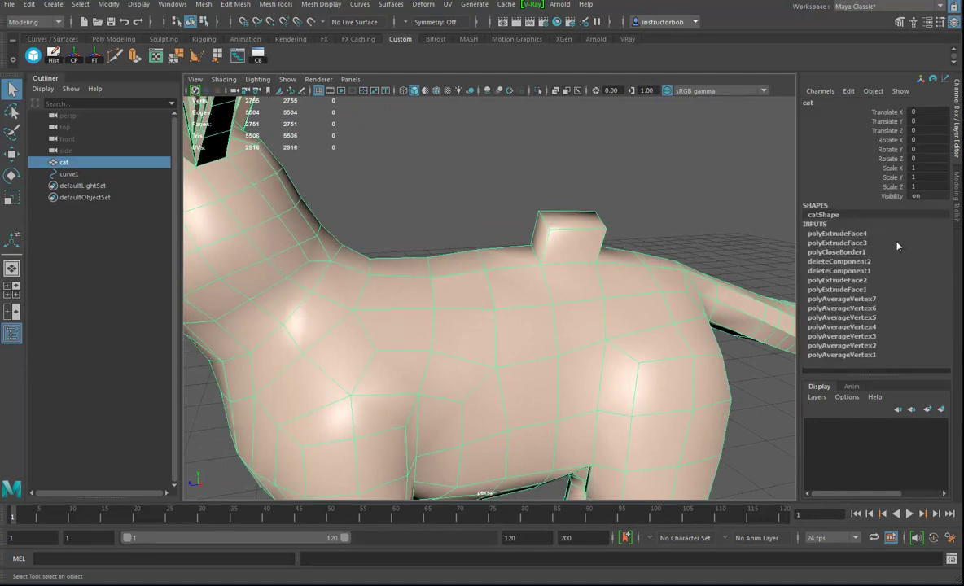
left_click(847, 234)
scroll(904, 293, "down", 3)
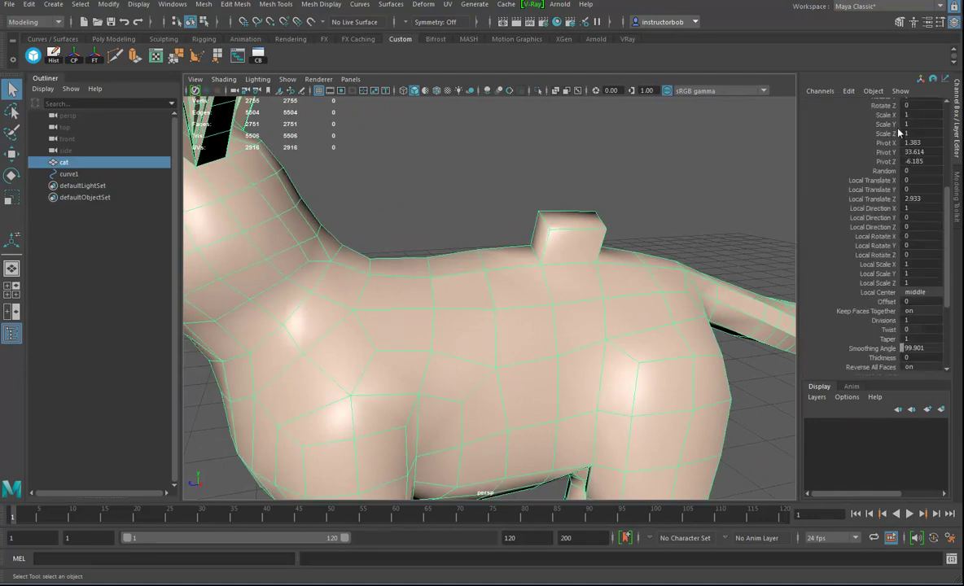
Undo the smoothing angle change and the single-face extrusion on the cat's back.
left_click_drag(601, 274, 607, 287, "alt")
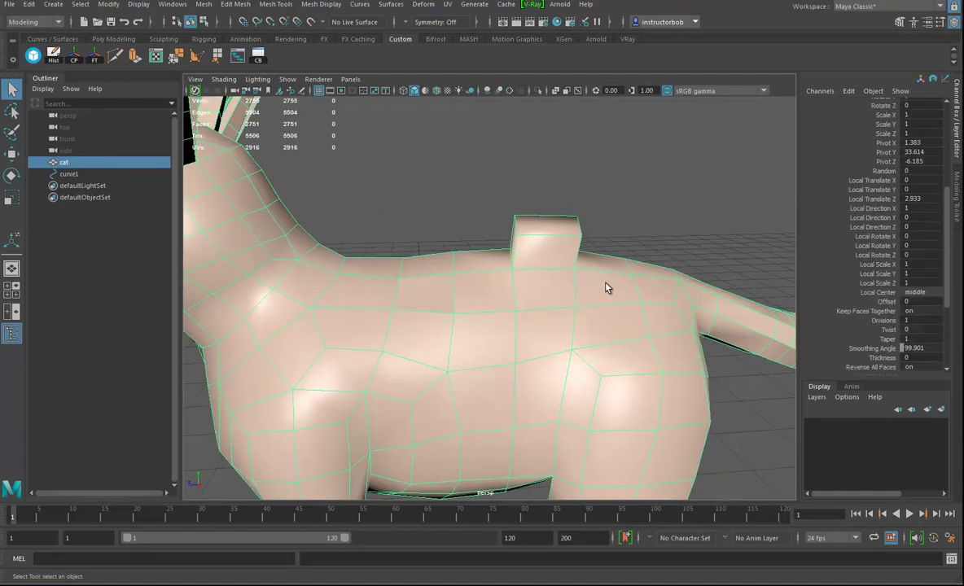
key("ctrl+z")
key("ctrl+z")
key("ctrl+z")
key("ctrl+z")
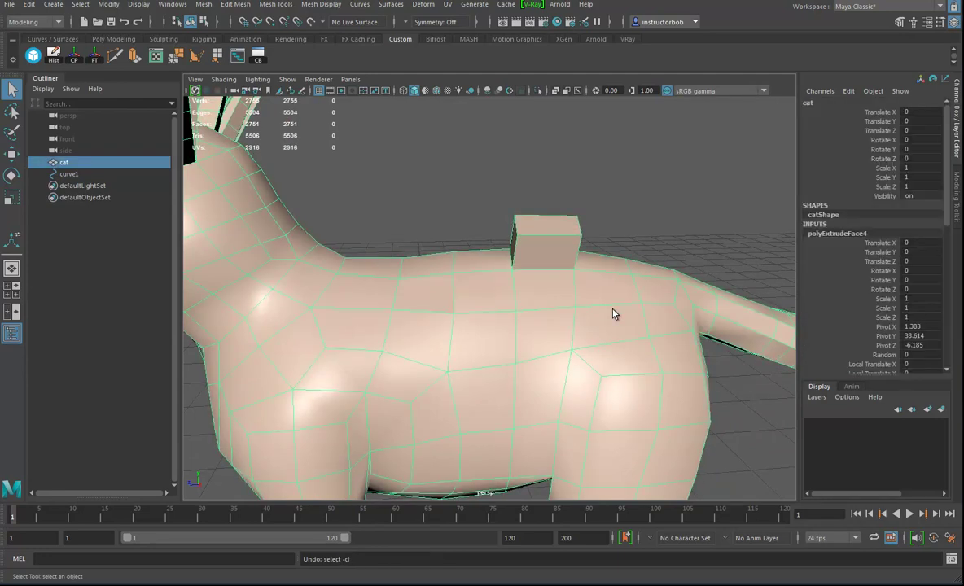
key("ctrl+z")
key("ctrl+z")
Select a saddle-shaped patch of 36 faces covering the cat's upper back and both flanks.
left_click_drag(499, 344, 554, 275, "alt")
right_click_drag(553, 271, 554, 302)
left_click_drag(563, 312, 562, 302, "alt")
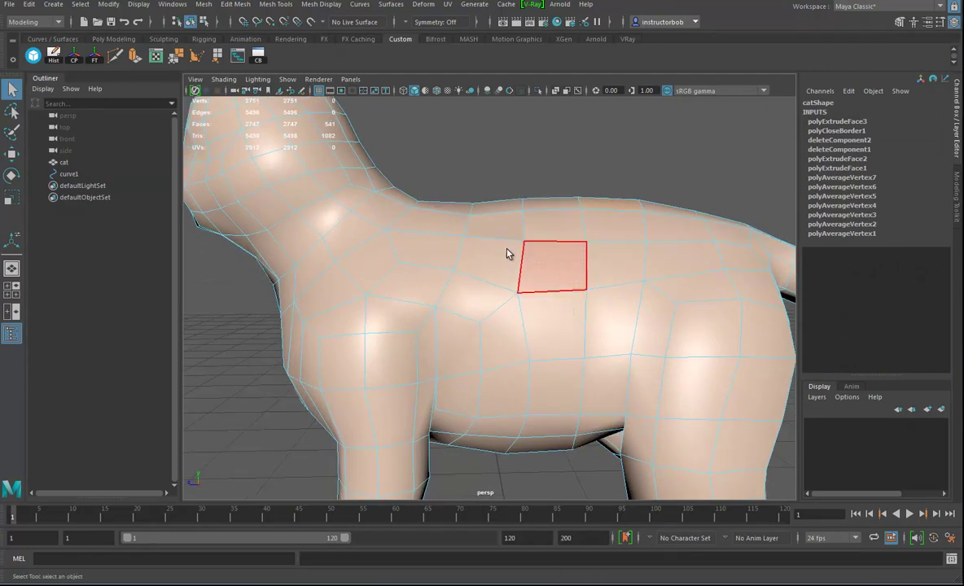
left_click_drag(538, 202, 481, 284)
left_click_drag(558, 273, 444, 275, "alt")
left_click(547, 295, "shift")
right_click_drag(443, 276, 457, 303, "alt")
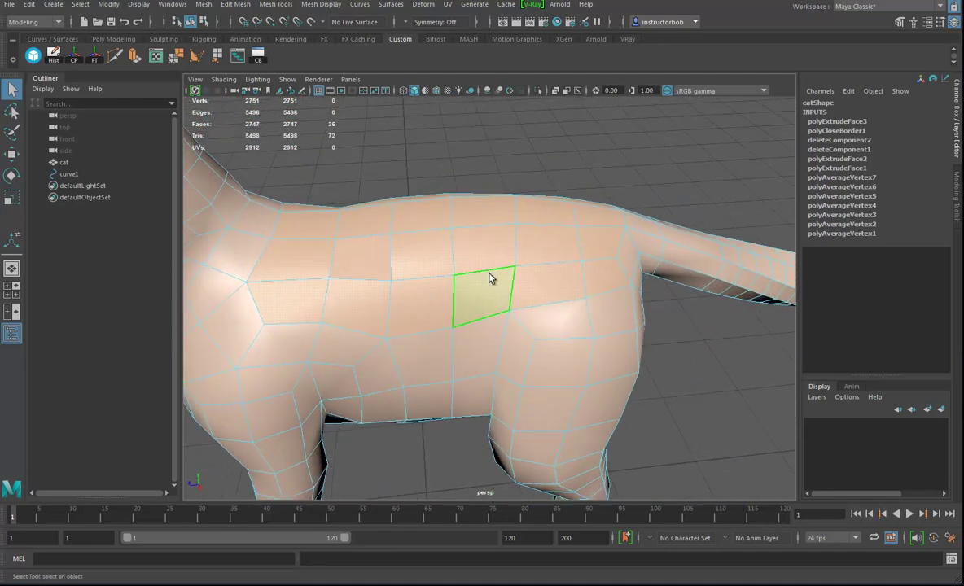
Extrude the selected back faces outward by about 1.3 units, then try a different Random value and undo it.
key("ctrl+e")
left_click_drag(309, 176, 476, 303)
left_click(887, 243)
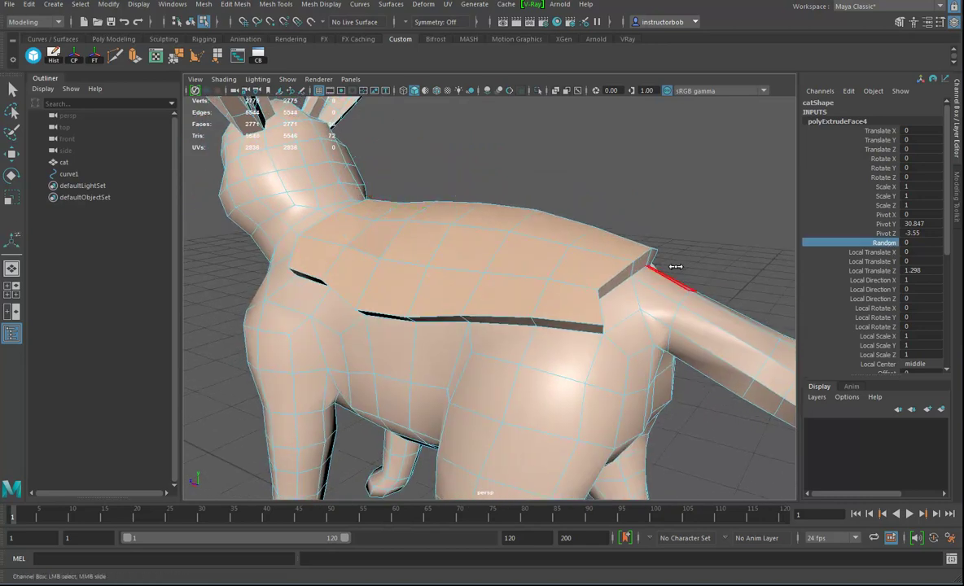
middle_click_drag(676, 267, 629, 243)
left_click_drag(629, 243, 754, 294, "alt")
key("ctrl+z")
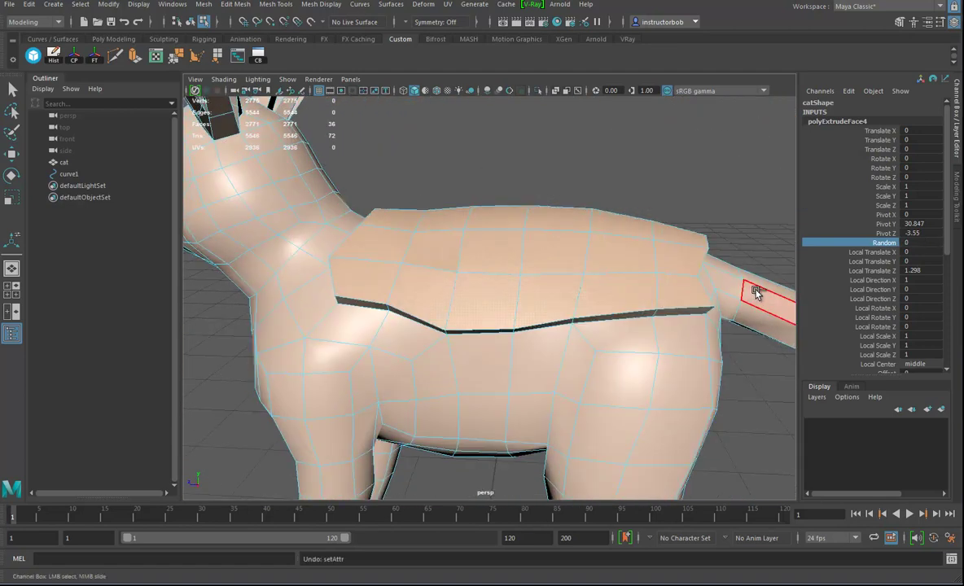
Inspect the extruded back patch in wireframe display and undo its extrusion.
scroll(871, 244, "down", 5)
mouse_move(574, 314)
left_mouse_down("alt")
mouse_move(554, 312)
mouse_move(579, 308)
left_mouse_up("alt")
left_click_drag(427, 308, 447, 302, "alt")
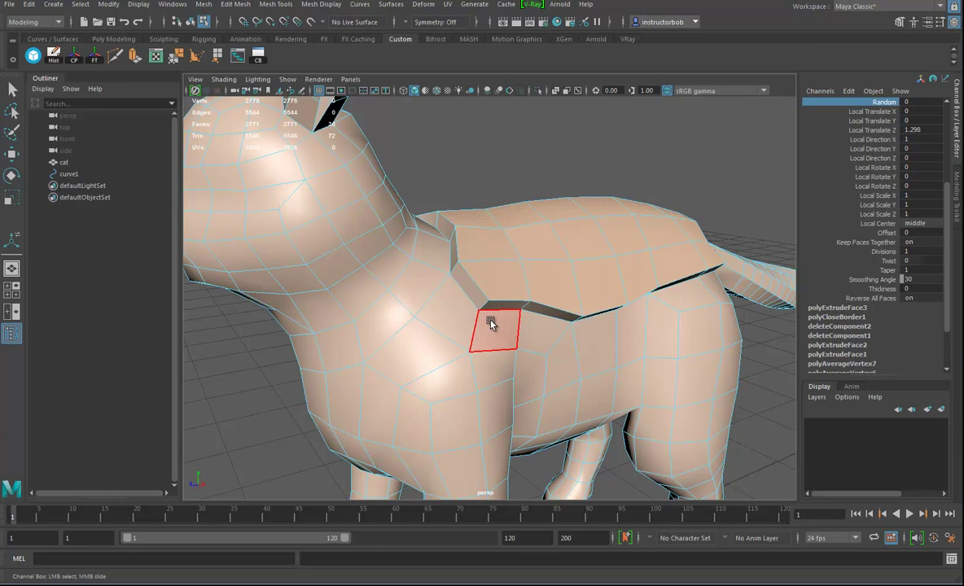
key("4")
mouse_move(493, 295)
left_mouse_down("alt")
mouse_move(498, 254)
mouse_move(572, 221)
left_mouse_up("alt")
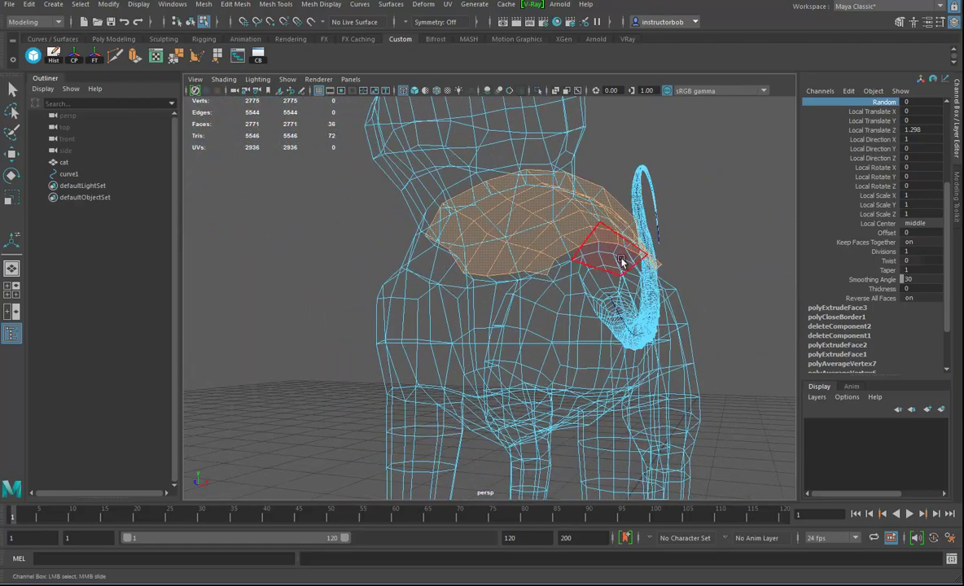
key("ctrl+z")
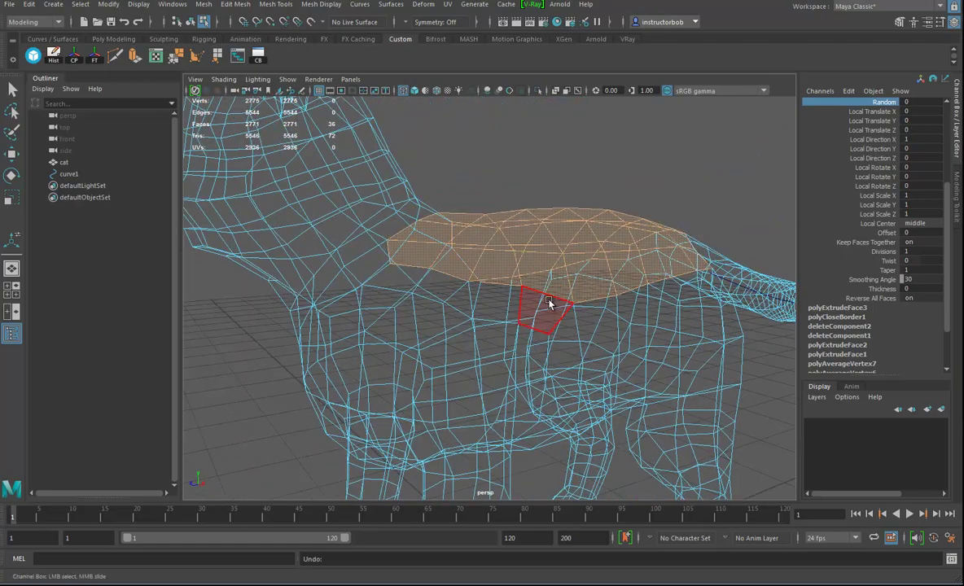
key("ctrl+z")
left_click_drag(567, 301, 538, 254, "alt")
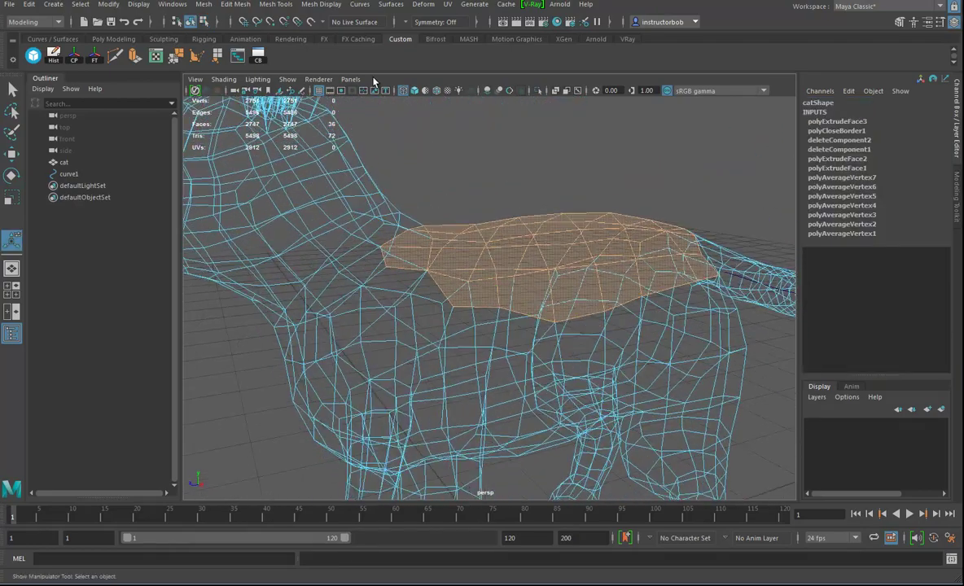
Extract the selected back faces as a separate mesh, return to object mode and restore shaded display.
left_click(241, 6)
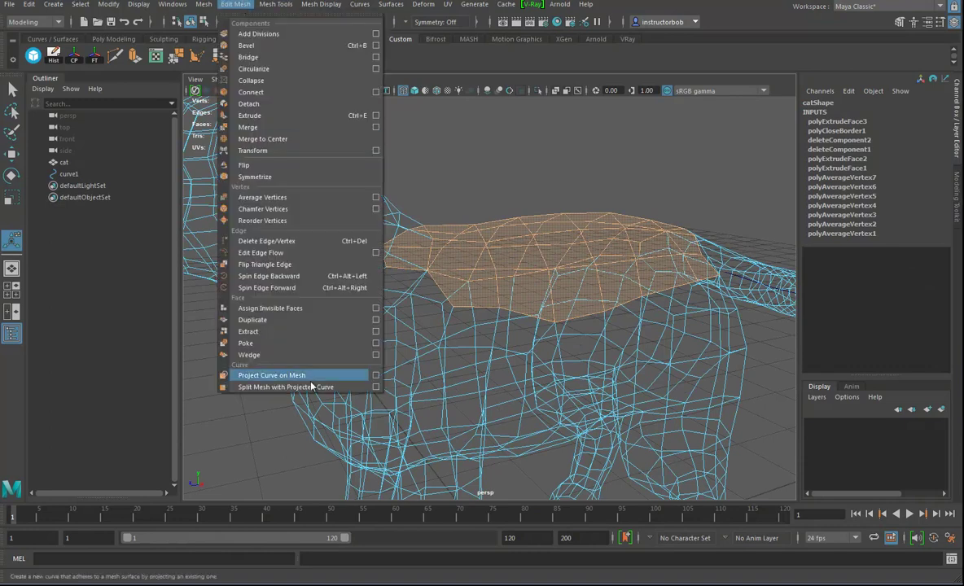
left_click(247, 332)
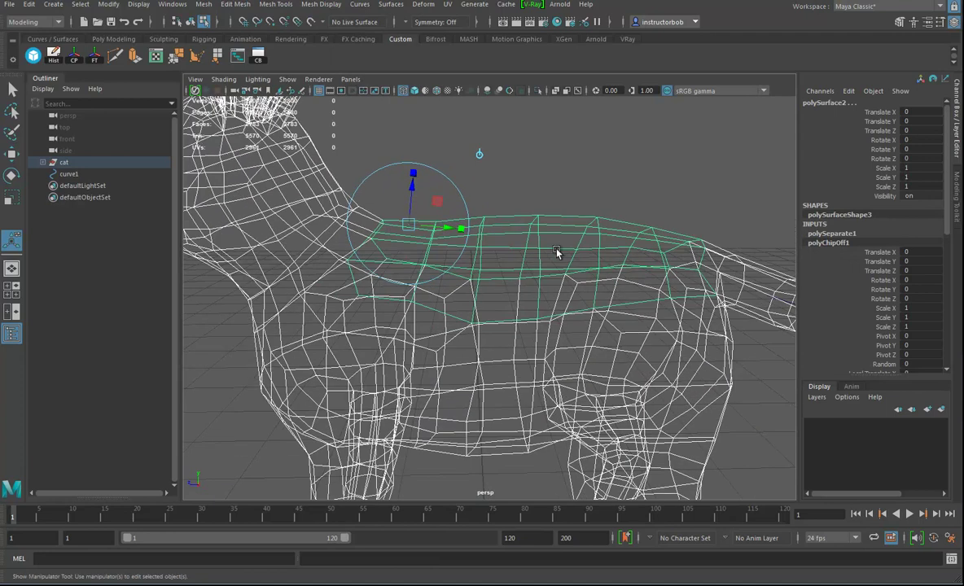
left_click_drag(413, 187, 414, 184)
left_click_drag(656, 294, 550, 278, "alt")
right_click_drag(550, 279, 592, 259)
key("q")
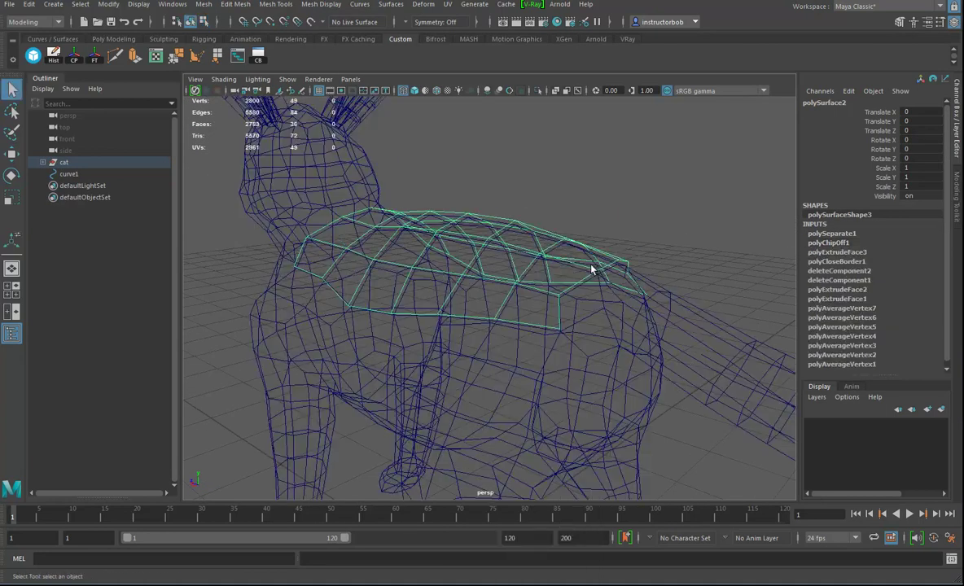
key("5")
left_click_drag(567, 278, 364, 273, "alt")
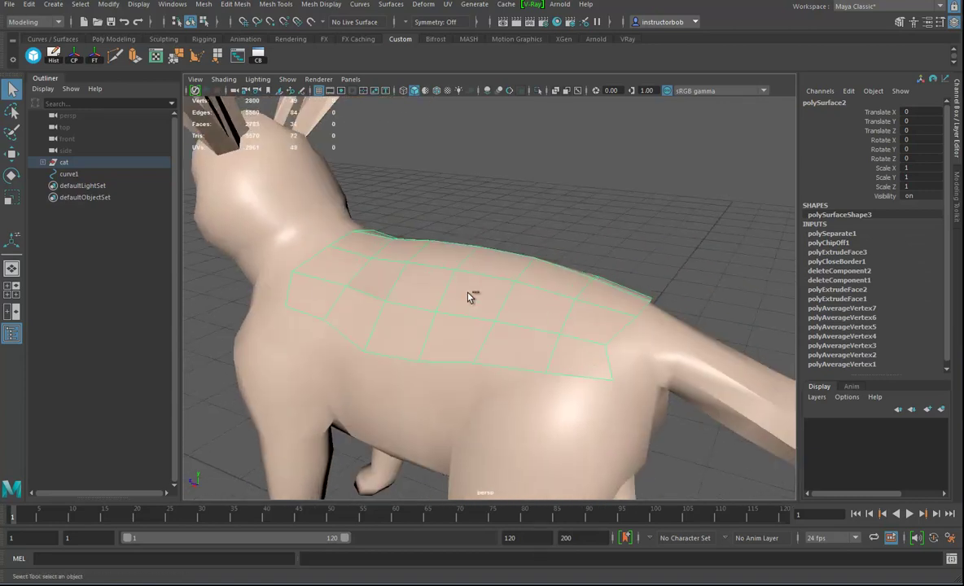
Extrude the whole extracted back piece outward to give it thickness, and return to object mode.
key("ctrl+e")
left_click_drag(390, 199, 540, 287)
right_click(547, 265)
left_click(603, 246)
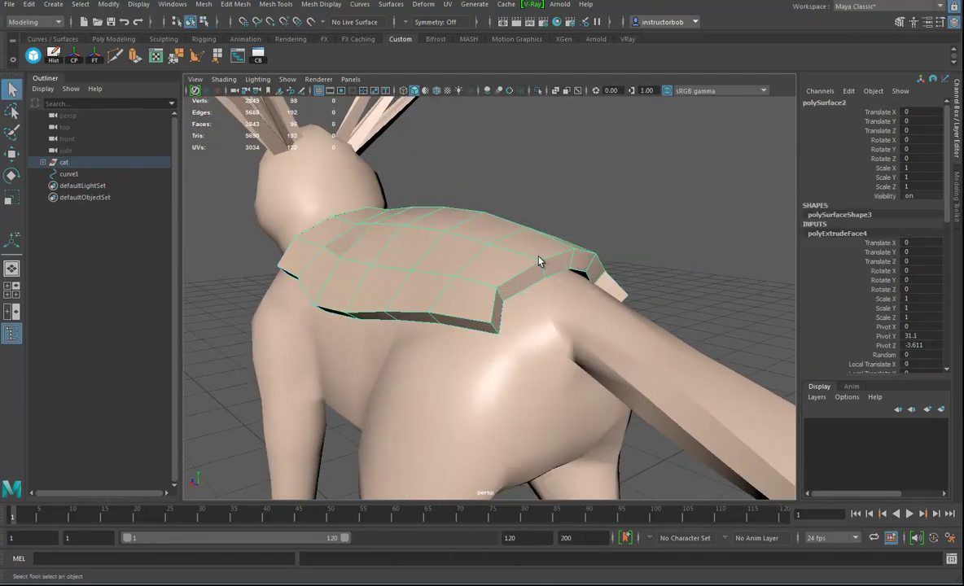
Isolate the thickened back piece to inspect it, then show the whole cat again.
left_click(533, 92)
left_click_drag(473, 251, 483, 291, "alt")
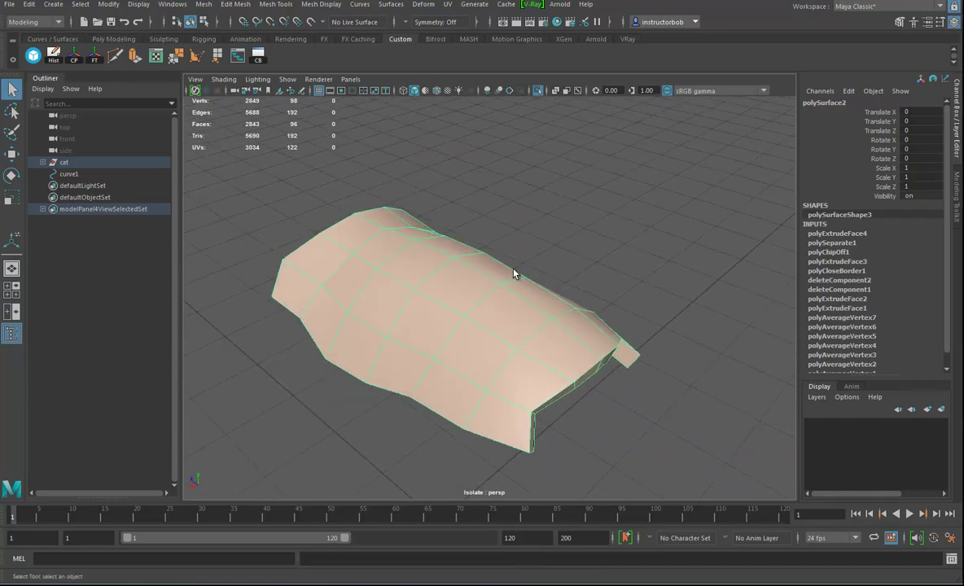
right_click_drag(476, 279, 521, 261)
left_click(538, 91)
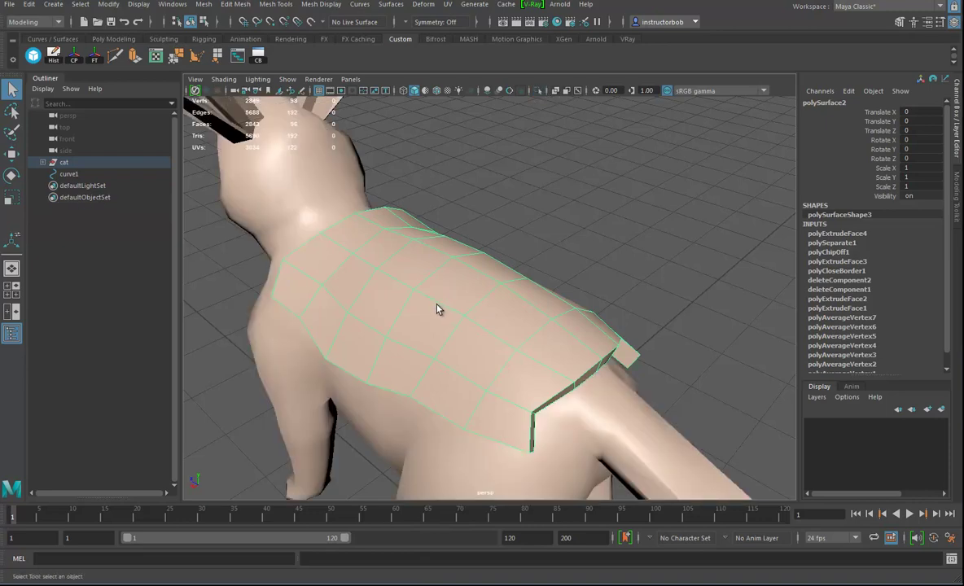
Extrude a single edge on top of the back piece into a fin.
right_click_drag(411, 280, 409, 246)
left_click_drag(479, 295, 558, 327, "alt")
left_click(480, 297)
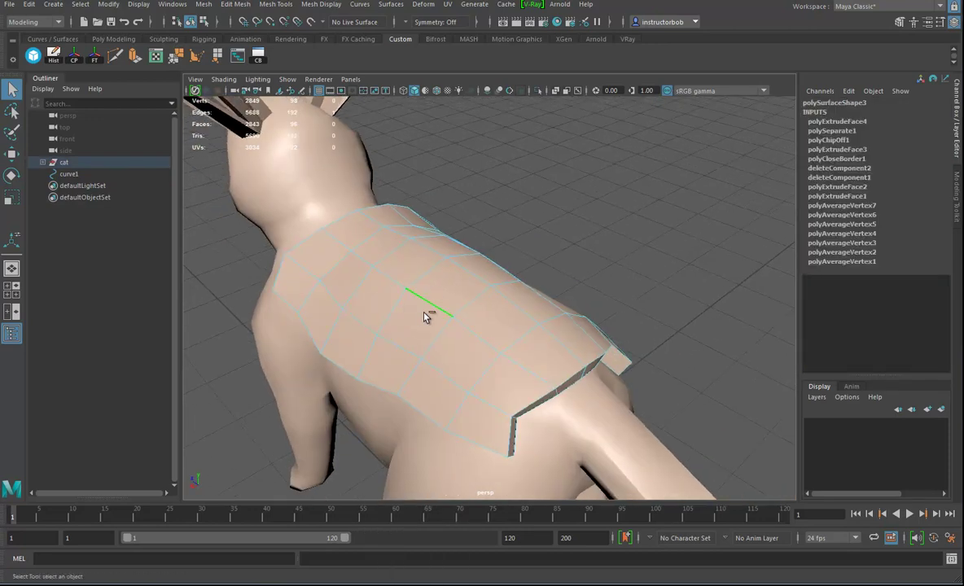
key("ctrl+e")
left_click_drag(425, 314, 338, 327, "alt")
left_click_drag(388, 267, 544, 313, "alt")
Delete the fin face extruded from the back piece's edge.
right_click_drag(545, 277, 512, 311)
left_click(468, 265)
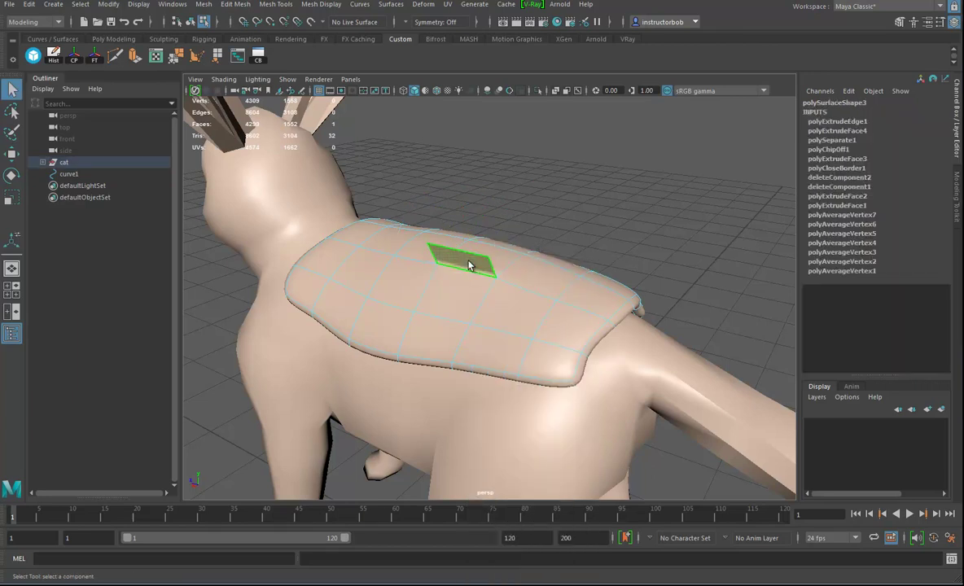
key("Delete")
Extrude all vertices of the back piece into spikes with length 1, width 0.5 and 1 division.
right_click_drag(490, 272, 424, 271)
left_click_drag(464, 352, 548, 352, "alt")
key("ctrl+e")
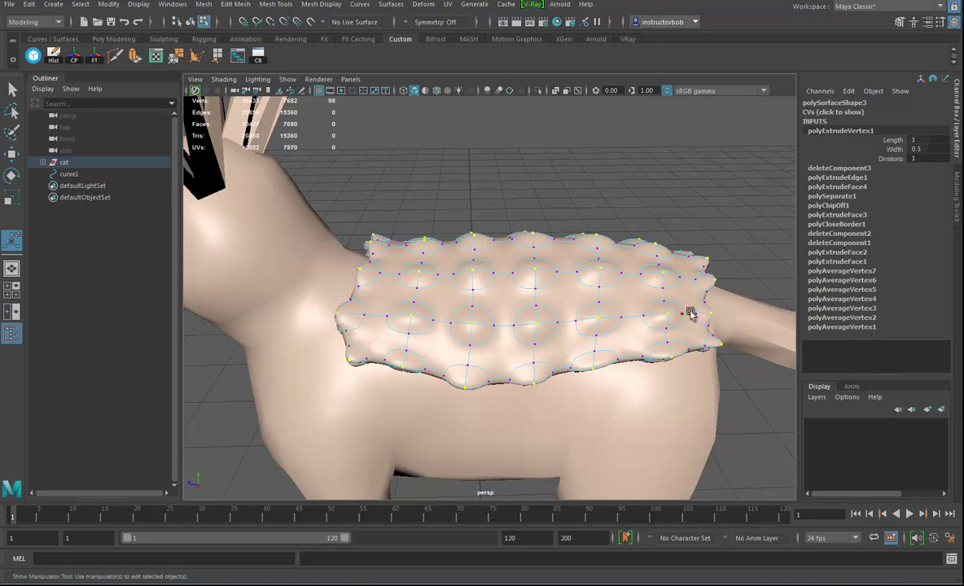
Turn off the smooth preview of the spiky back piece and return it to object mode.
key("1")
left_click_drag(554, 299, 579, 300, "alt")
right_click_drag(580, 300, 488, 303, "alt")
left_click_drag(488, 302, 503, 275, "alt")
right_click_drag(514, 270, 557, 249)
key("q")
mouse_move(530, 301)
left_mouse_down("alt")
mouse_move(559, 310)
mouse_move(507, 323)
mouse_move(563, 304)
mouse_move(529, 295)
mouse_move(546, 292)
mouse_move(501, 305)
mouse_move(543, 327)
mouse_move(526, 318)
left_mouse_up("alt")
right_click_drag(525, 319, 556, 329, "alt")
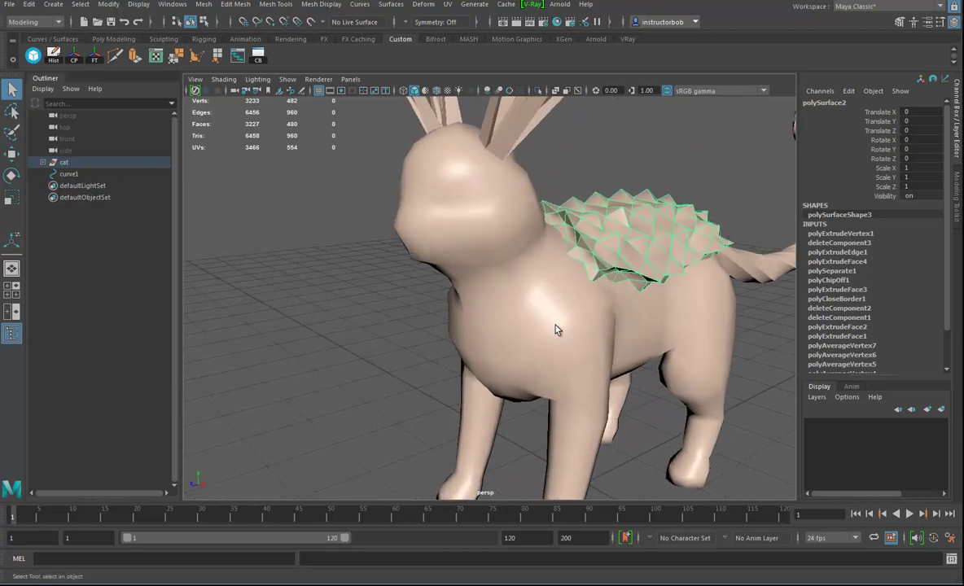
Look up the Smart Duplicate options in the Move tool's settings and close them.
double_click(11, 155)
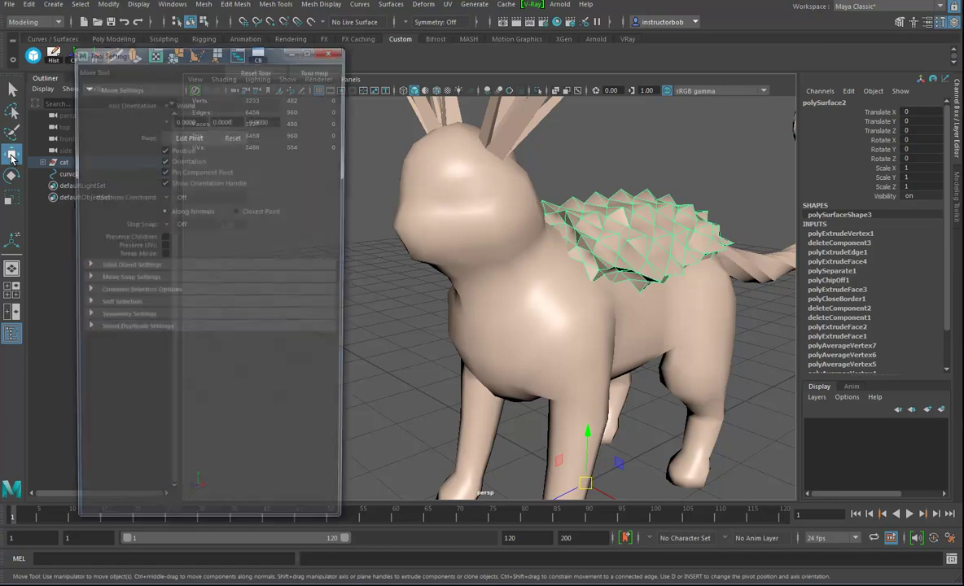
left_click(134, 331)
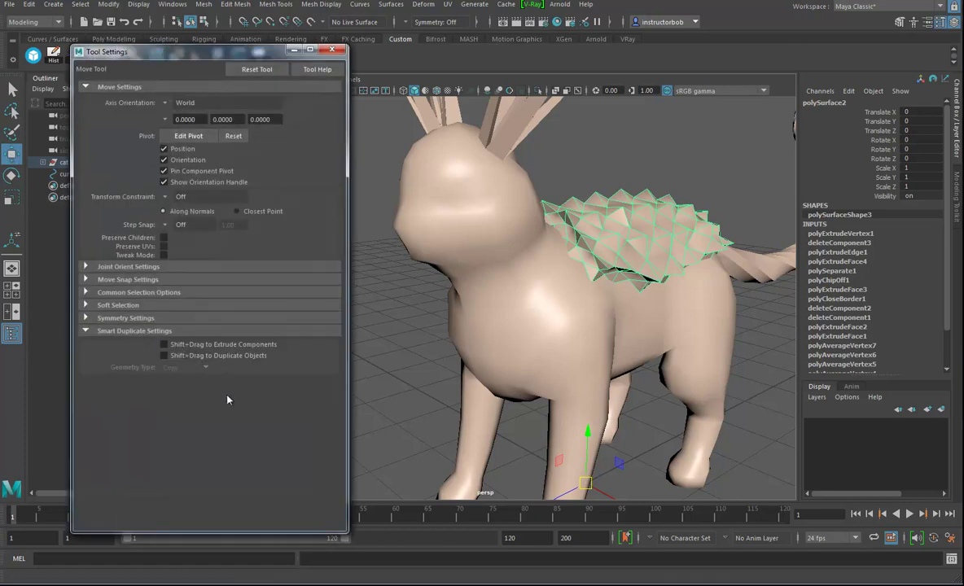
left_click(331, 52)
Show the vertex extrusion's attributes, then select the cat's body mesh in object mode.
left_click_drag(505, 317, 626, 325, "alt")
left_click(840, 234)
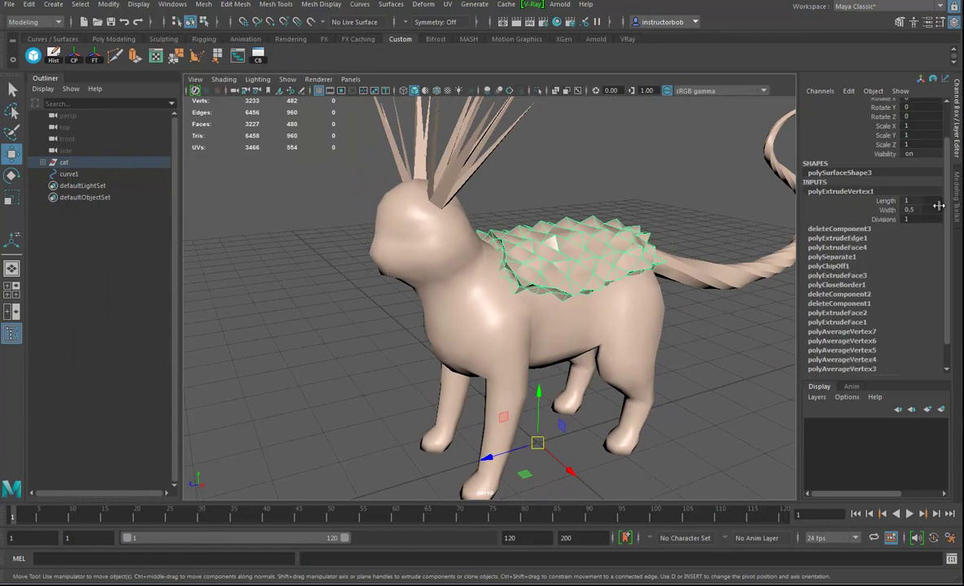
right_click_drag(460, 298, 523, 259)
left_click(489, 302)
mouse_move(490, 302)
left_mouse_down("alt")
mouse_move(507, 295)
mouse_move(497, 288)
left_mouse_up("alt")
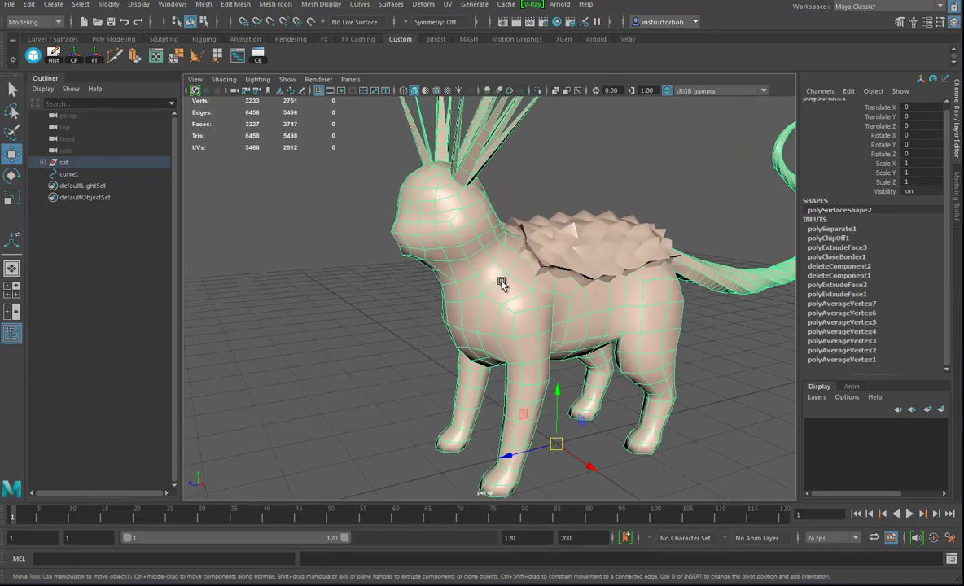
Paint-select a patch of 13 faces on the front of the cat's head.
left_click_drag(412, 209, 453, 221, "alt")
right_click_drag(430, 238, 466, 250, "alt")
middle_click_drag(456, 244, 455, 290, "alt")
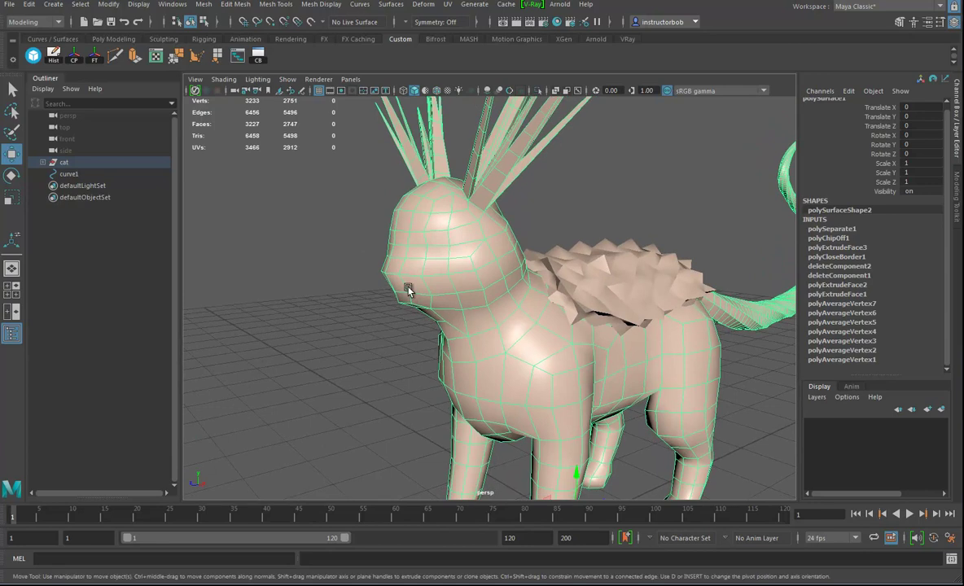
right_click(422, 277, "shift")
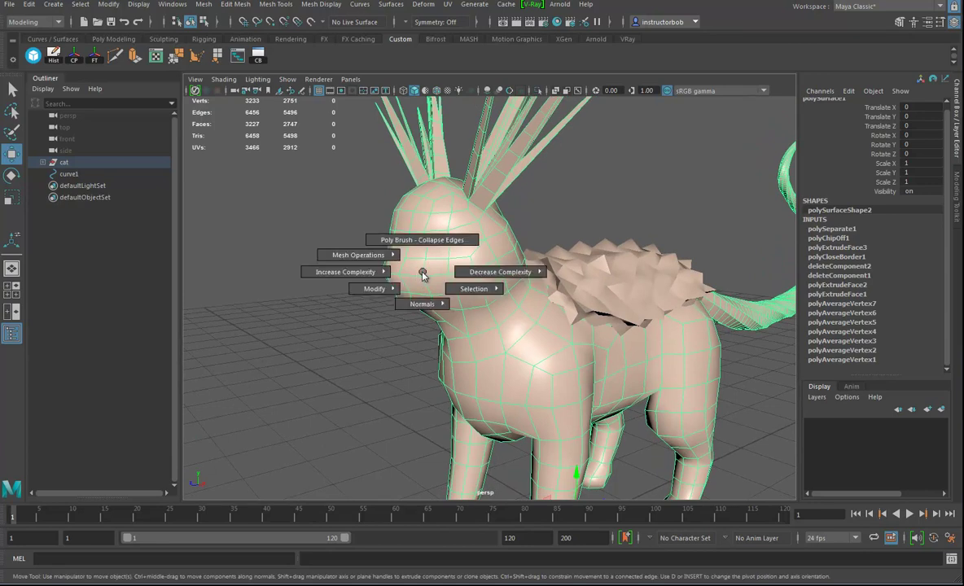
right_click_drag(423, 277, 367, 281, "shift")
right_click_drag(366, 279, 366, 244)
left_click_drag(420, 253, 454, 268)
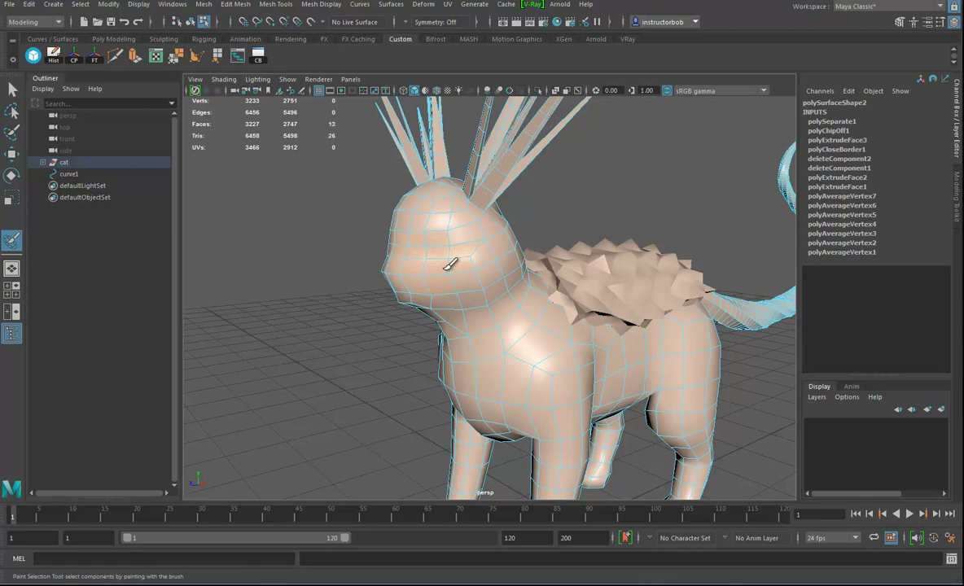
Extrude the painted head faces outward, then undo the extrusion and the painted selection.
key("ctrl+e")
left_click_drag(381, 239, 359, 247)
mouse_move(548, 355)
left_mouse_down("alt")
mouse_move(555, 383)
mouse_move(552, 370)
left_mouse_up("alt")
key("ctrl+z")
key("ctrl+z")
key("ctrl+z")
key("ctrl+z")
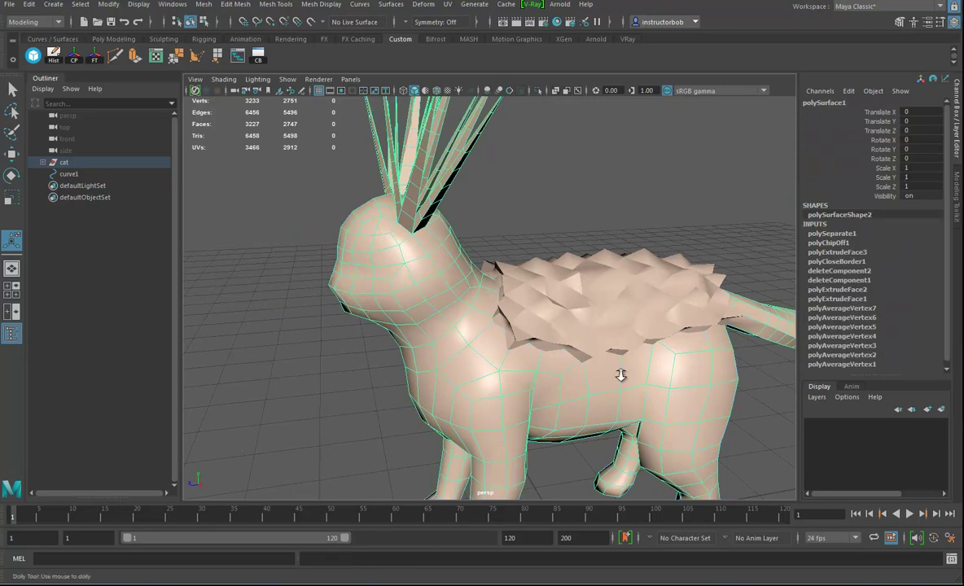
Review the attributes of the tail extrusion on the cat's body mesh.
scroll(660, 350, "down", 3)
left_click(846, 253)
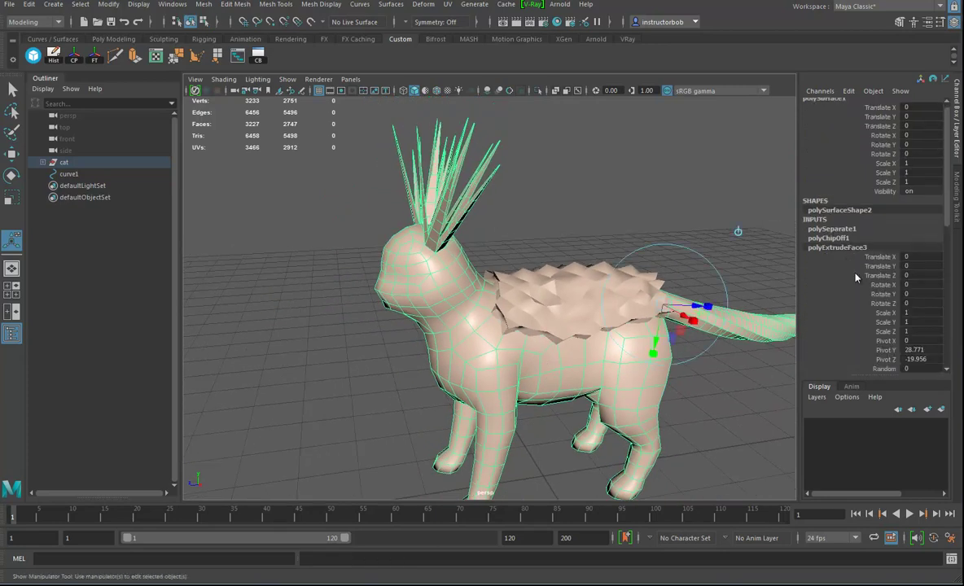
scroll(875, 325, "down", 5)
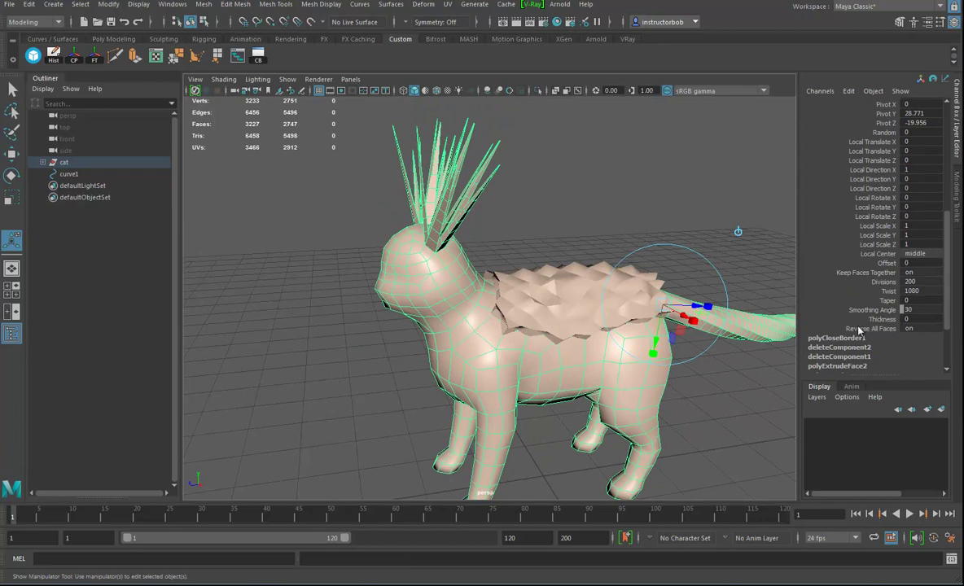
Extrude six faces on the cat's chest forward by about 4.6 units and look over the extrusion's attributes.
left_click_drag(600, 351, 516, 309, "alt")
right_click_drag(403, 273, 399, 303)
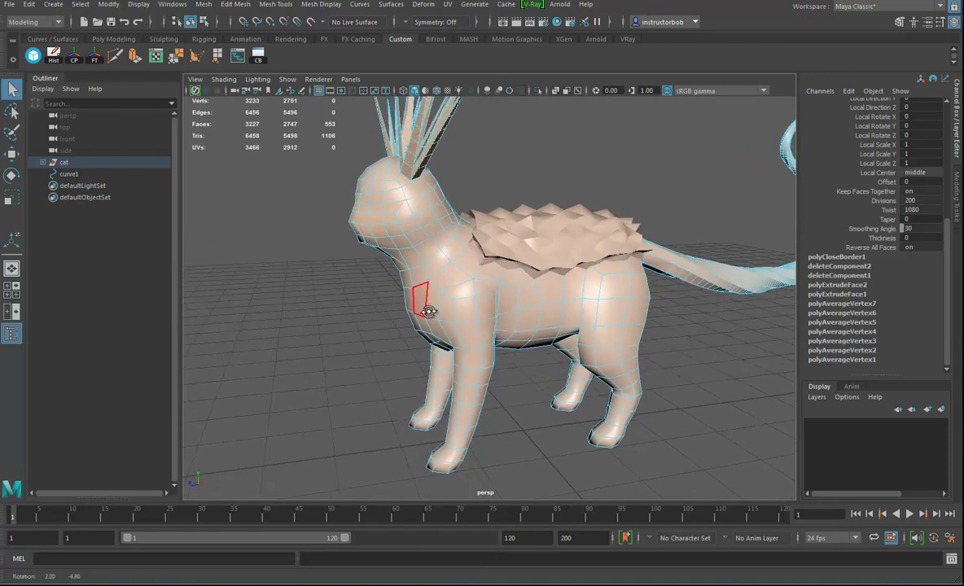
left_click(416, 290)
key("ctrl+e")
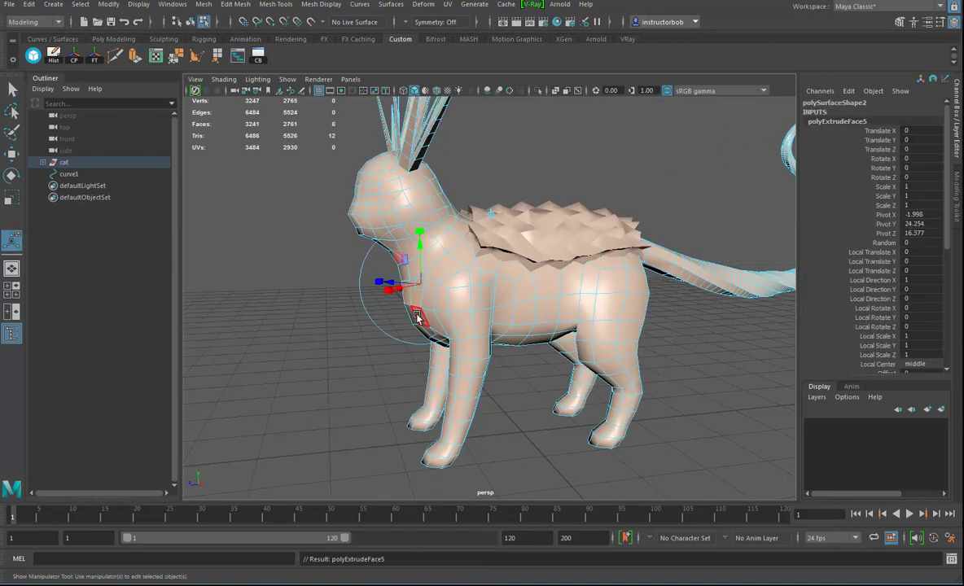
left_click_drag(428, 305, 363, 285, "alt")
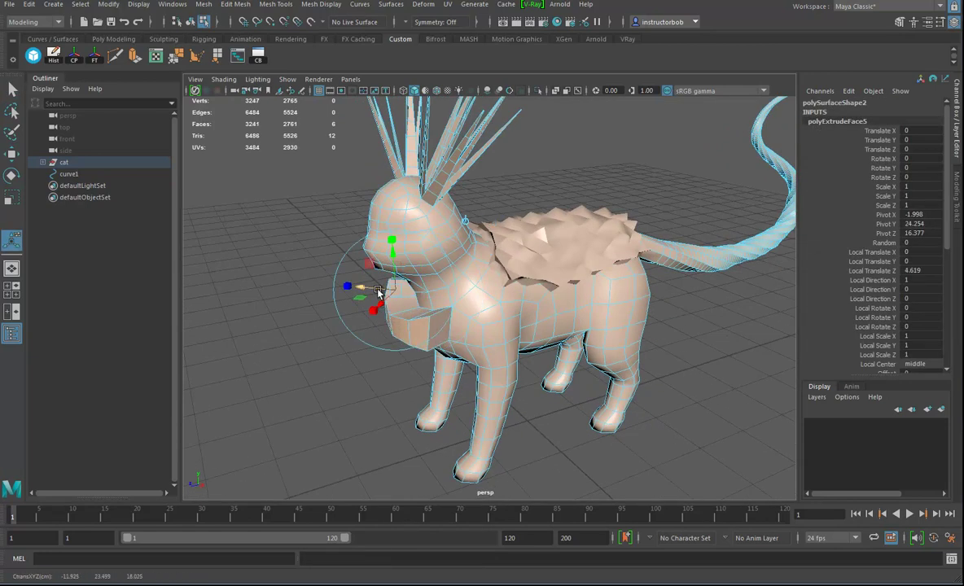
scroll(910, 340, "down", 5)
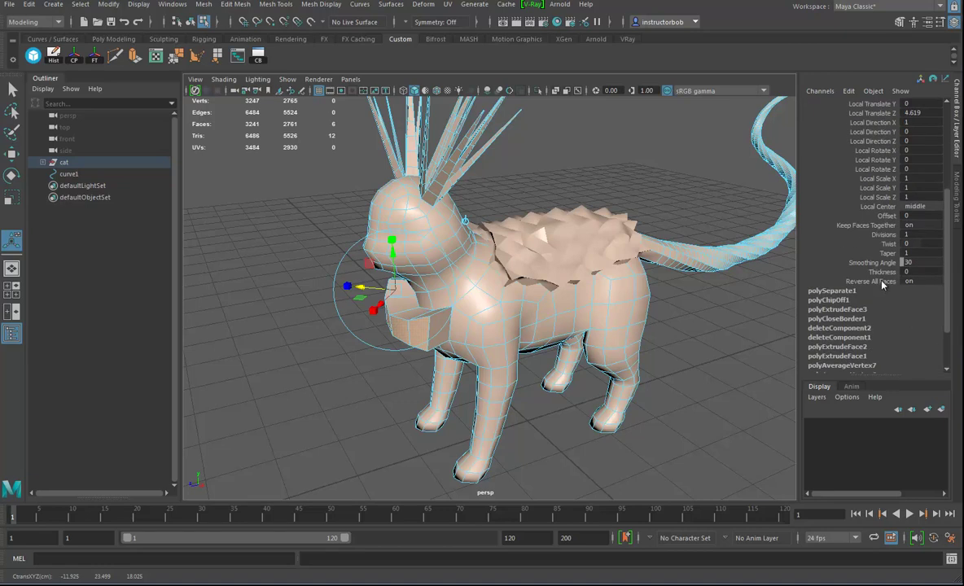
Turn off Reverse All Faces for the cat's chest extrusion and look over the resulting block.
scroll(933, 285, "up", 8)
scroll(920, 294, "down", 10)
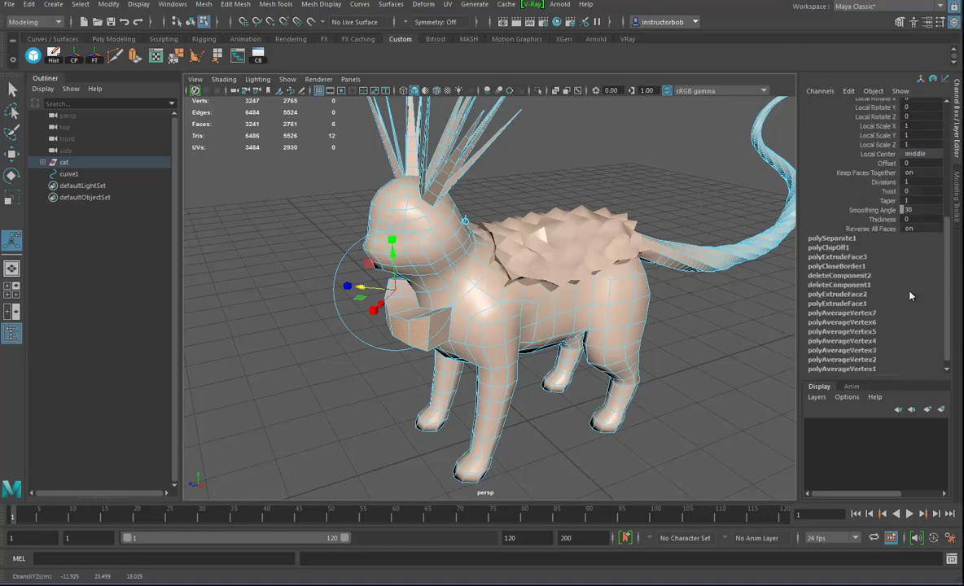
left_click(824, 228)
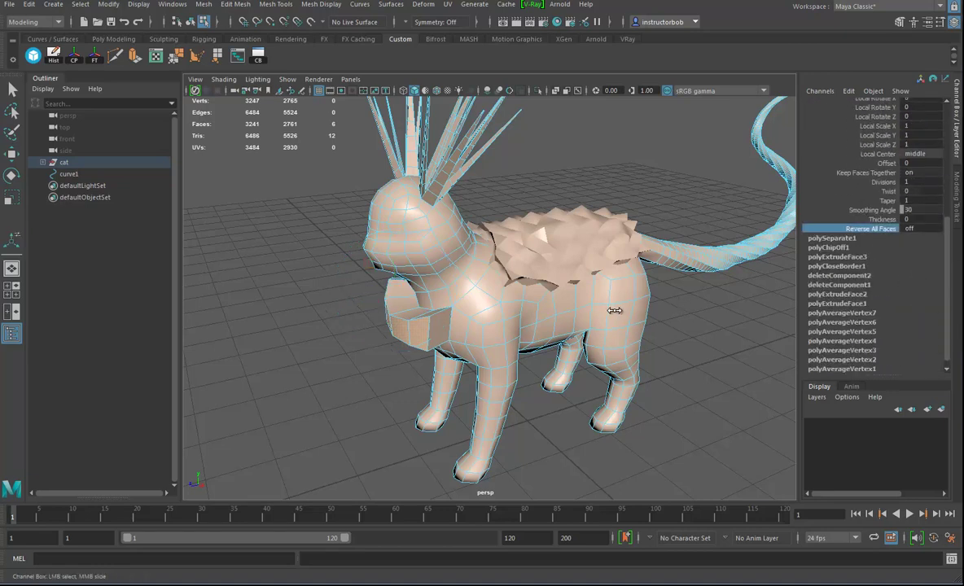
left_click_drag(539, 368, 410, 298, "alt")
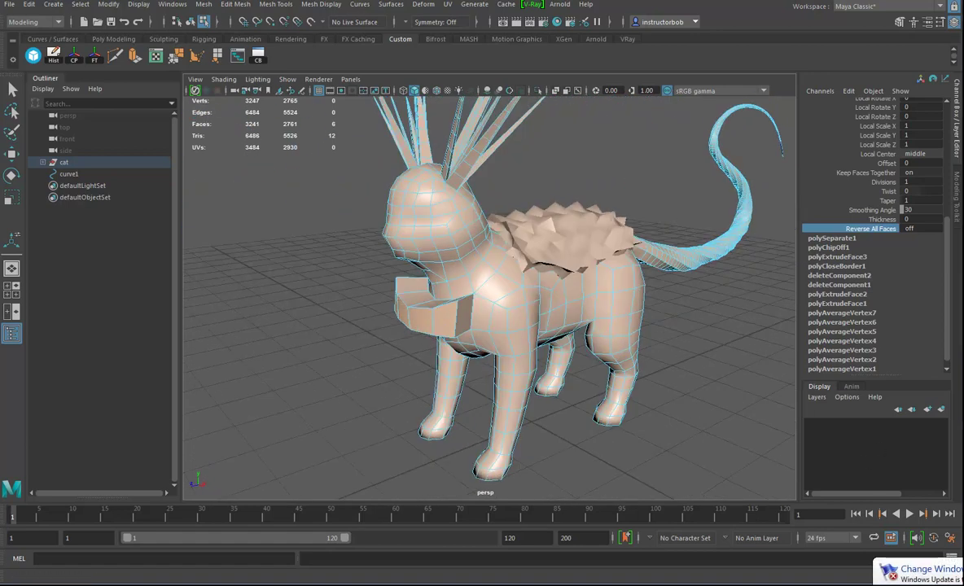
left_click_drag(522, 367, 545, 400, "alt")
Draw a flat, irregular 14-point polygon with a deep notch on the grid in front of the cat.
right_click_drag(546, 399, 342, 187, "alt")
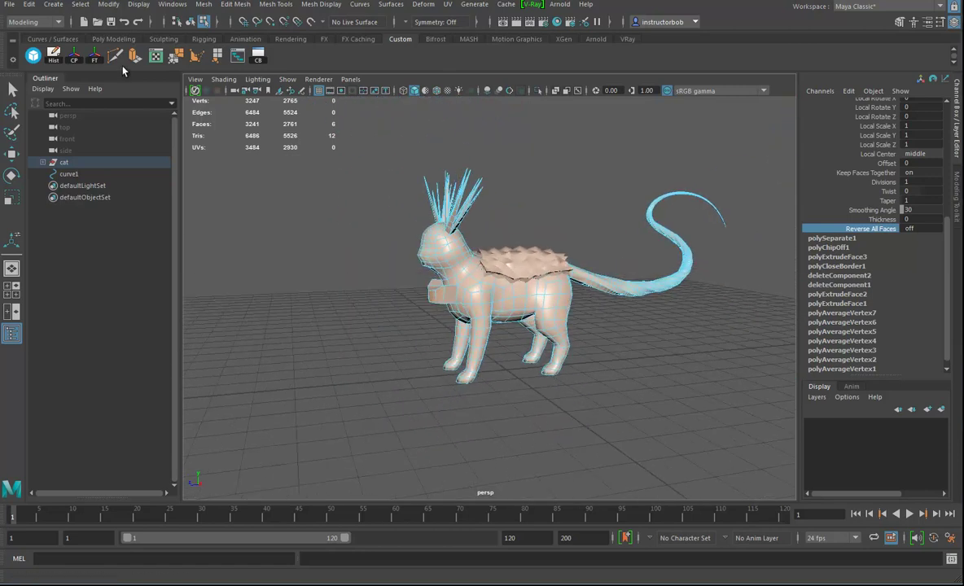
left_click(176, 56)
right_click_drag(527, 383, 421, 398, "alt")
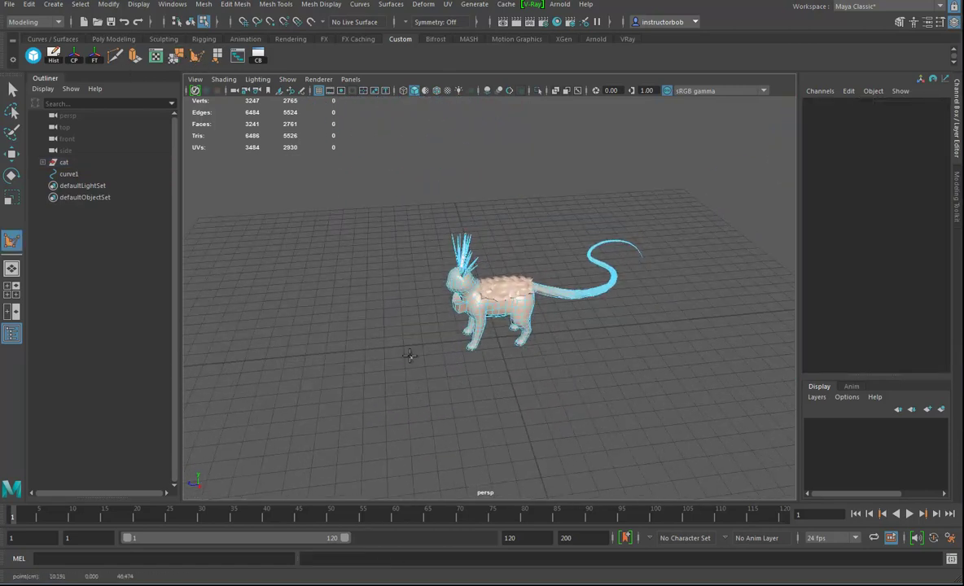
left_click(400, 358)
left_click(300, 399)
left_click(317, 446)
left_click(422, 466)
left_click(450, 463)
left_click(444, 420)
left_click(450, 396)
left_click(512, 438)
left_click(595, 450)
left_click(581, 397)
left_click(529, 373)
left_click(451, 369)
left_click(430, 343)
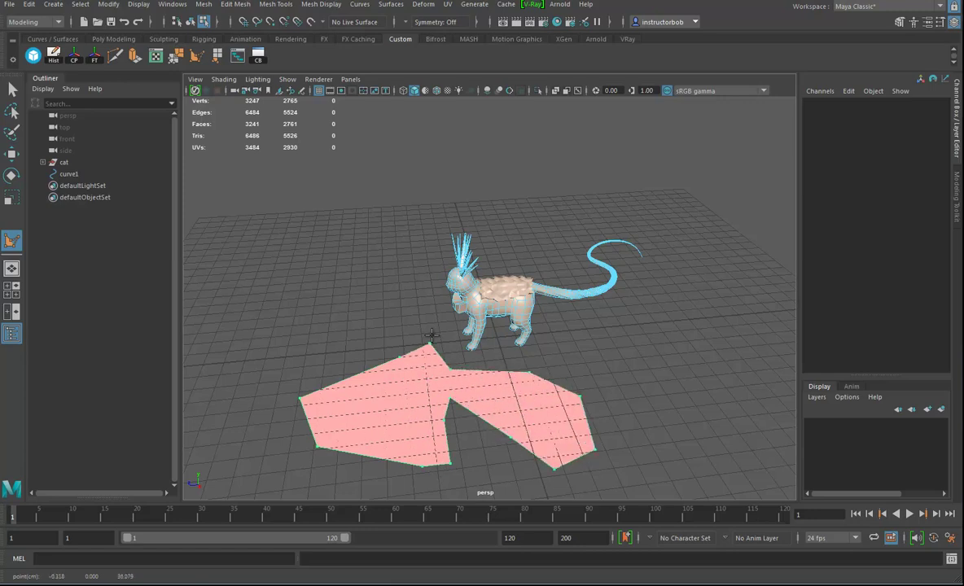
key("Return")
key("q")
Extrude the new polygon's face upward by about 2.03 units, undoing the extra scaling.
left_click_drag(442, 387, 495, 242, "alt")
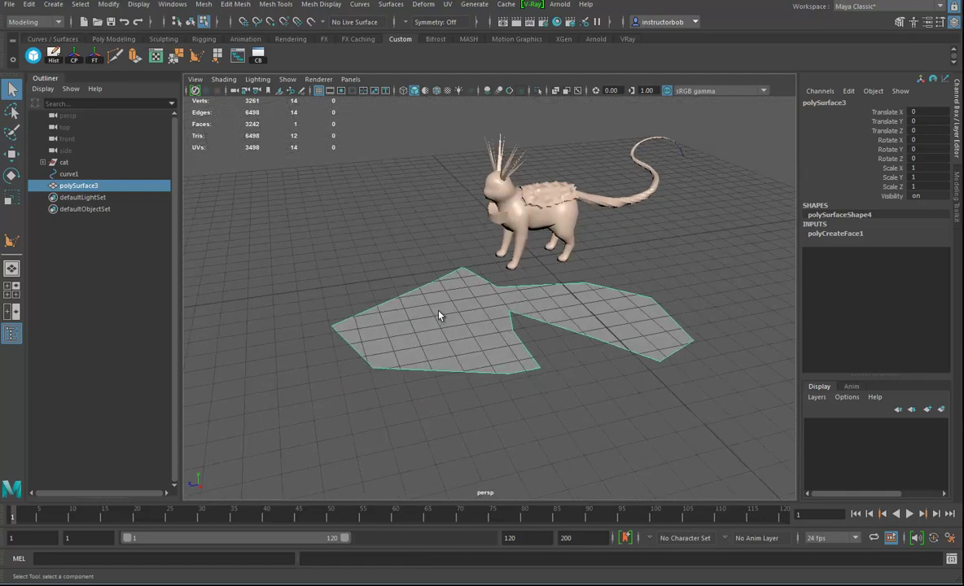
key("F11")
key("ctrl+e")
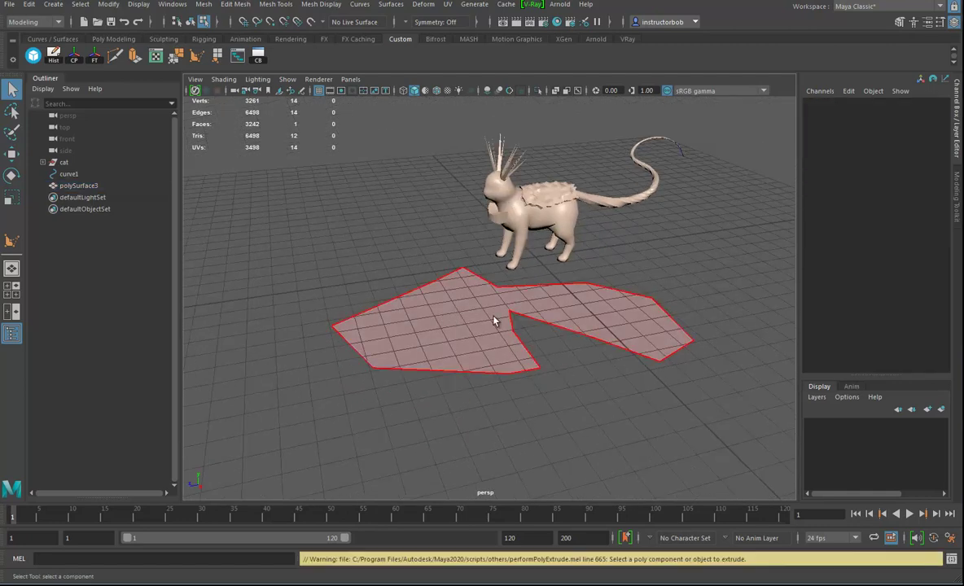
left_click(473, 337)
left_click_drag(473, 337, 494, 322, "alt")
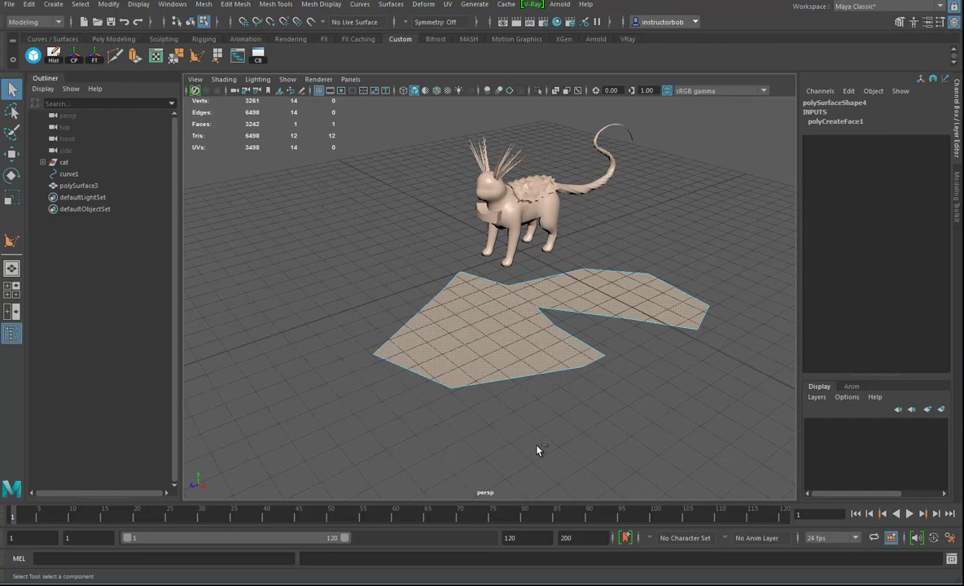
key("ctrl+e")
left_click_drag(548, 286, 473, 393)
key("ctrl+z")
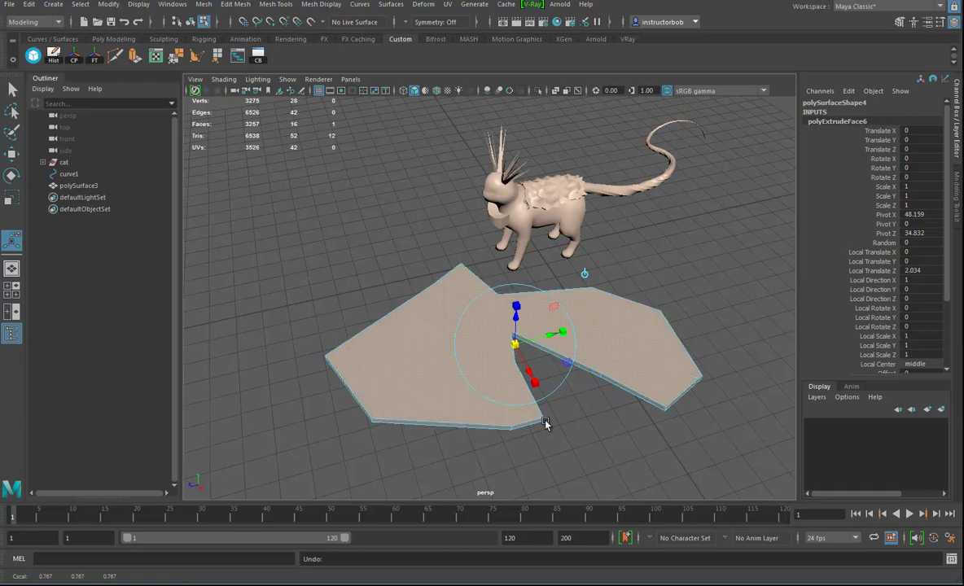
Set the polygon extrusion's offset to 2.8 to slope its side faces inward.
scroll(893, 361, "down", 3)
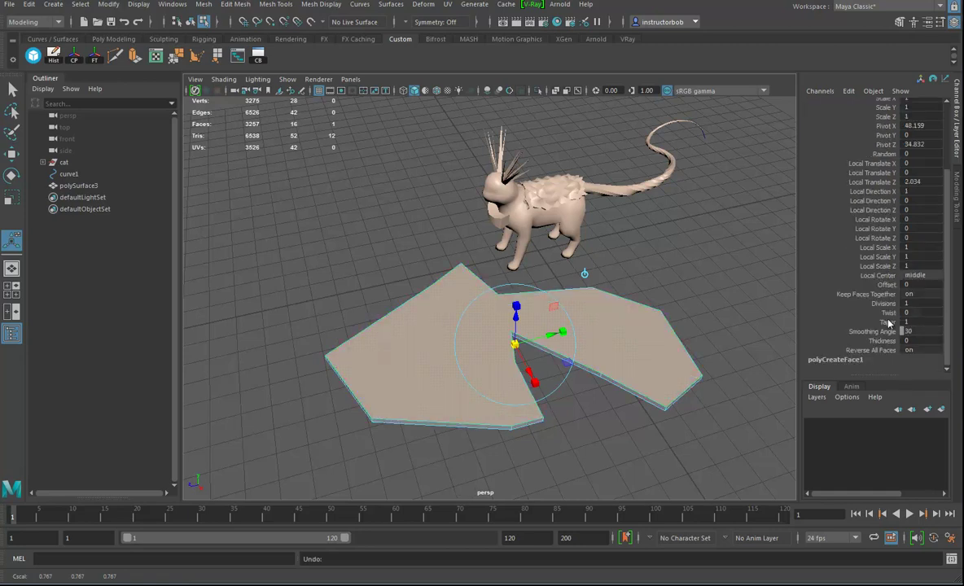
left_click(887, 284)
middle_click_drag(570, 363, 598, 382)
left_click_drag(598, 383, 635, 388, "alt")
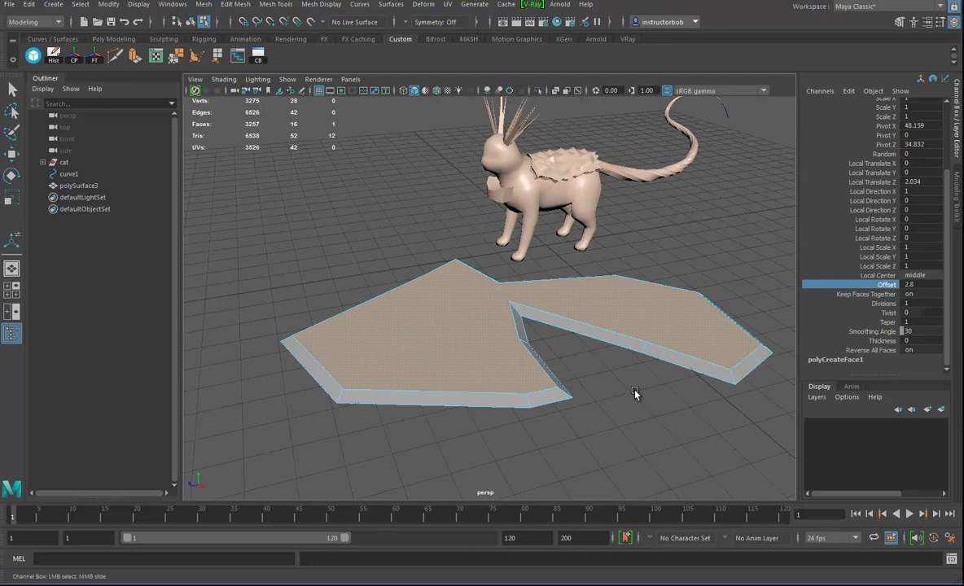
Select four adjoining faces on the cat's forehead in front of the spikes.
key("F10")
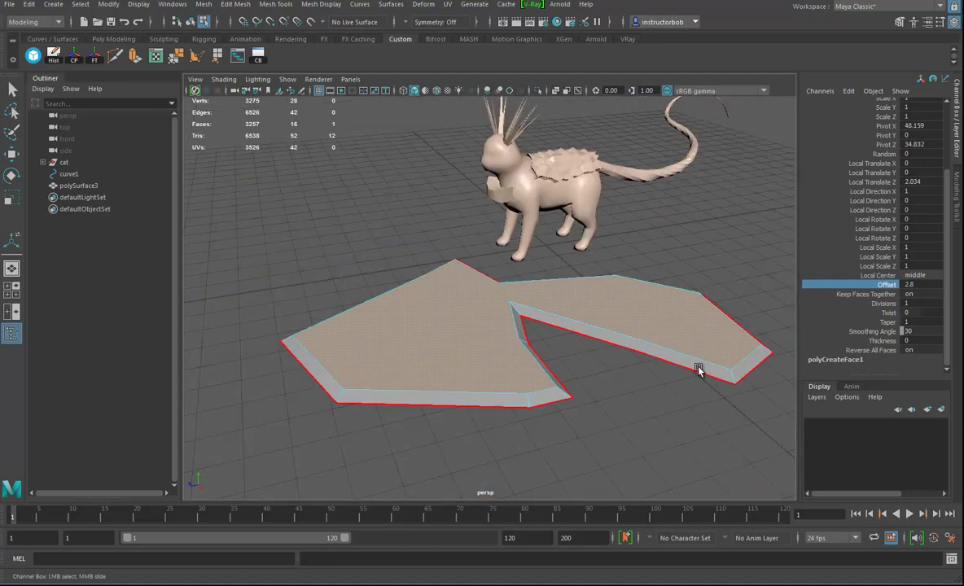
left_click_drag(698, 370, 538, 336, "alt")
right_click_drag(537, 350, 635, 389, "alt")
middle_click_drag(635, 389, 668, 425, "alt")
right_click_drag(519, 389, 635, 362, "alt")
left_click(607, 303)
left_click_drag(635, 362, 563, 263, "alt")
right_click_drag(563, 262, 561, 295)
left_click(576, 258)
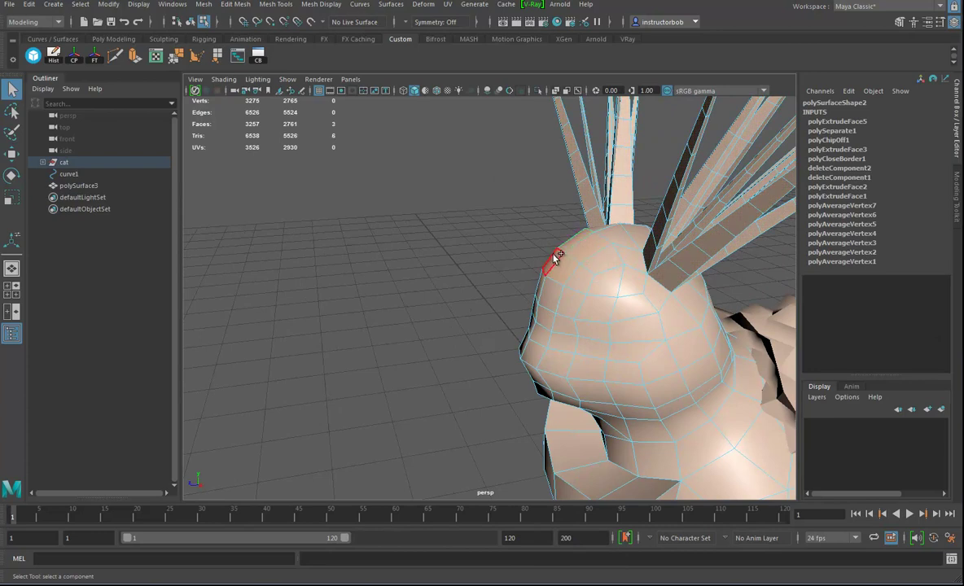
right_click_drag(557, 256, 581, 308, "alt")
left_click_drag(581, 307, 503, 285, "alt")
Extrude the four forehead faces and raise the extrusion's pivot above the head to about 54.7 on Y.
key("ctrl+e")
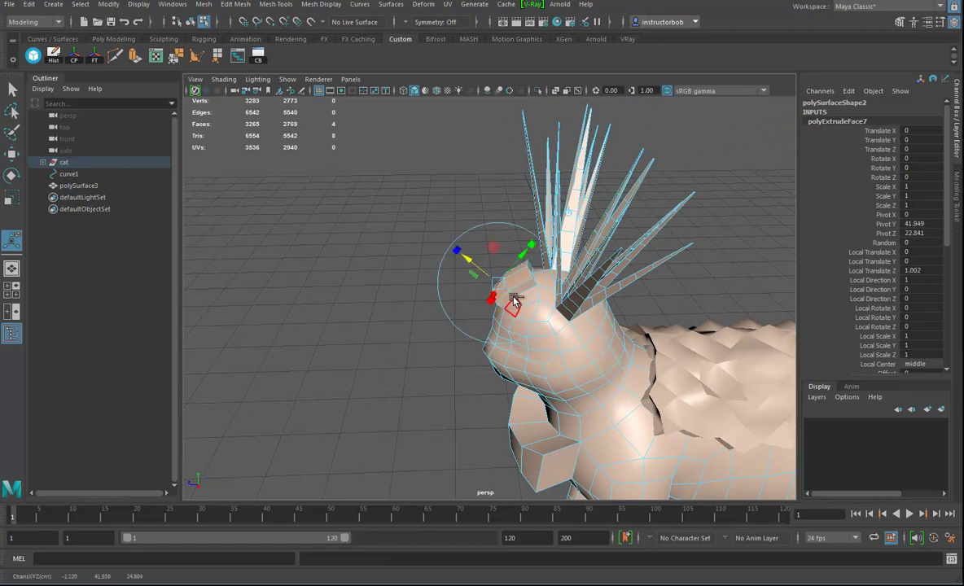
key("ctrl+z")
left_click_drag(574, 249, 614, 231, "alt")
left_click(614, 209)
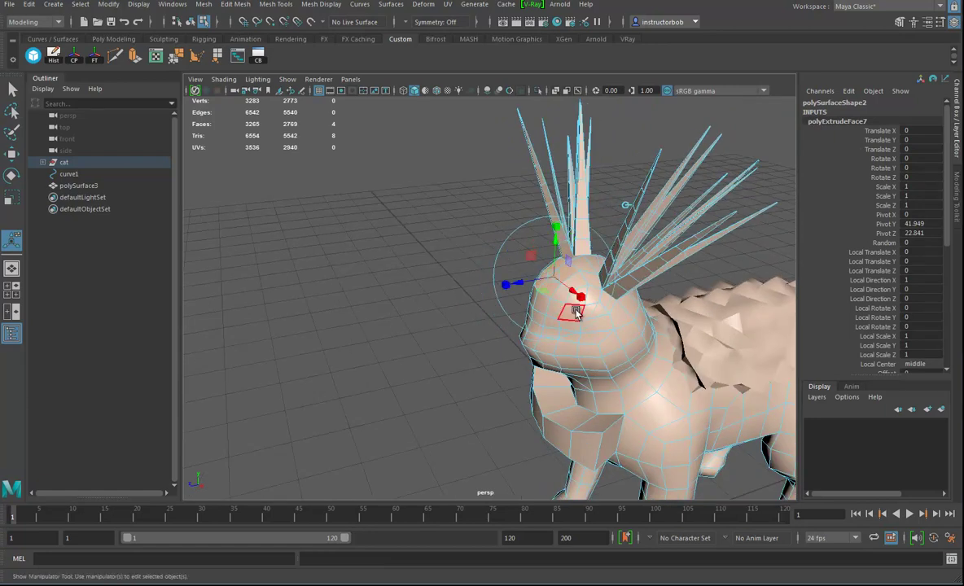
left_click_drag(616, 279, 605, 265, "alt")
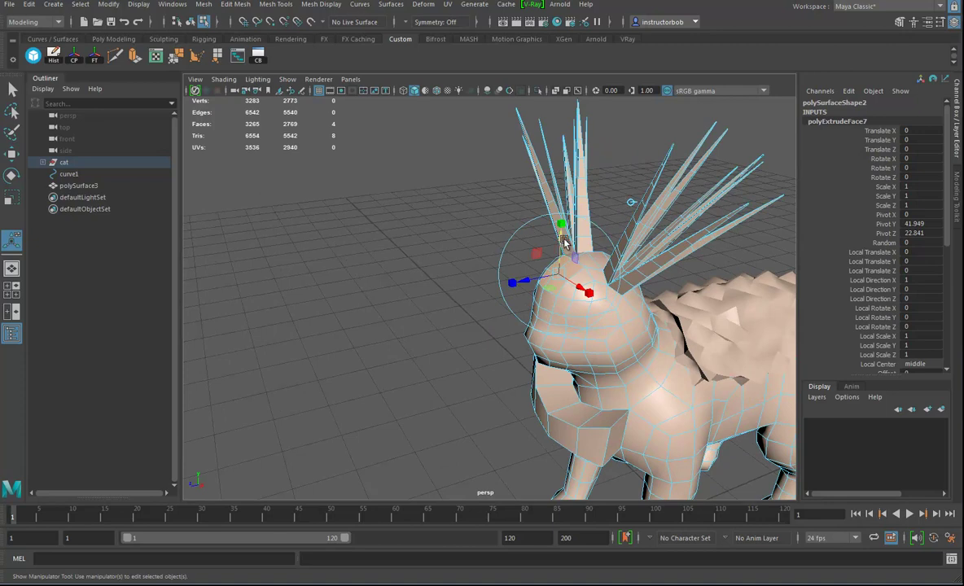
left_click_drag(574, 244, 553, 285, "alt")
left_click(570, 403)
left_click_drag(570, 403, 570, 302, "alt")
left_click(568, 299)
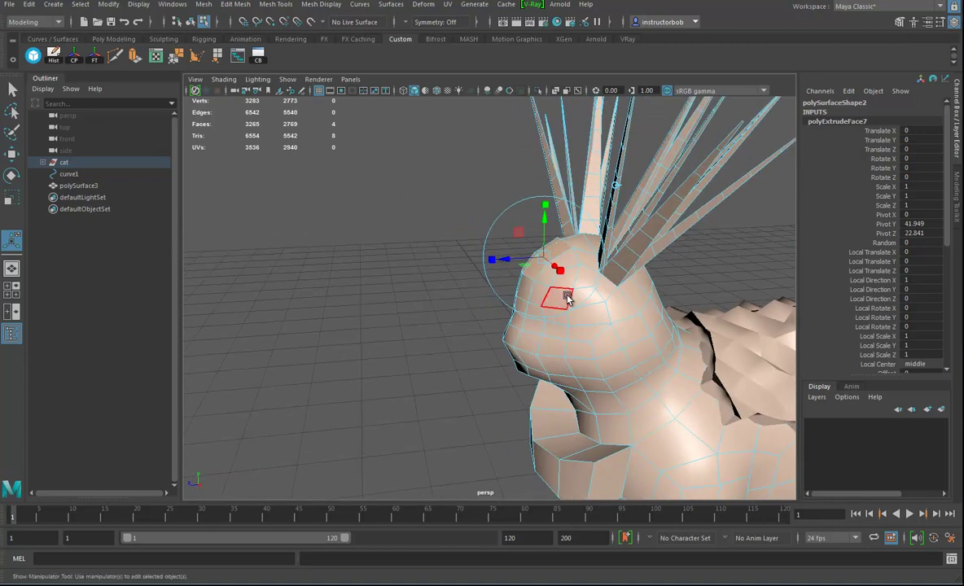
left_click(519, 263)
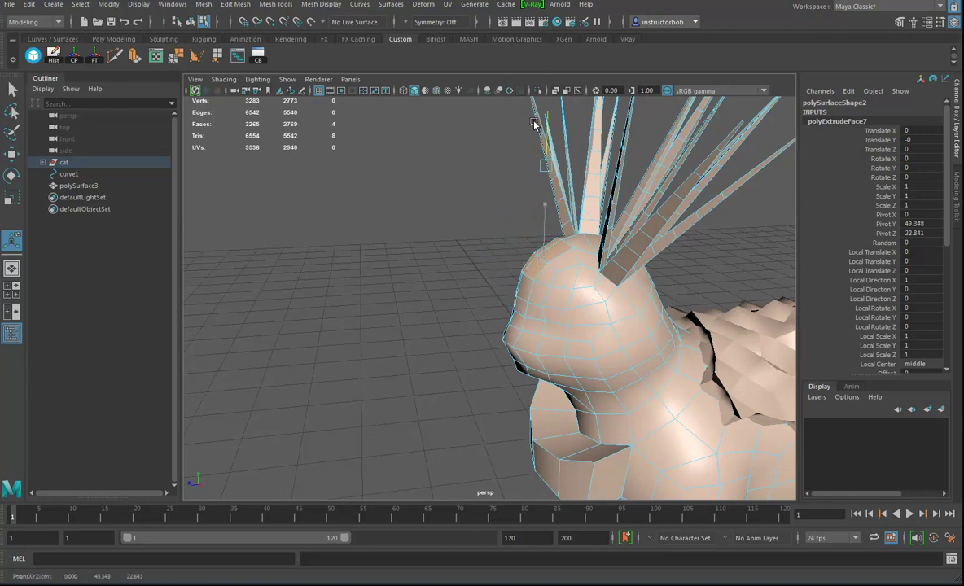
Rotate the extruded forehead faces around the raised pivot to about -161.8 degrees on X.
scroll(542, 106, "down", 5)
left_click_drag(572, 218, 537, 266, "alt")
left_click_drag(549, 376, 613, 350, "alt")
scroll(614, 350, "up", 3)
mouse_move(547, 232)
left_mouse_down("alt")
mouse_move(582, 305)
mouse_move(510, 263)
mouse_move(516, 254)
mouse_move(581, 250)
mouse_move(606, 275)
mouse_move(598, 307)
left_mouse_up("alt")
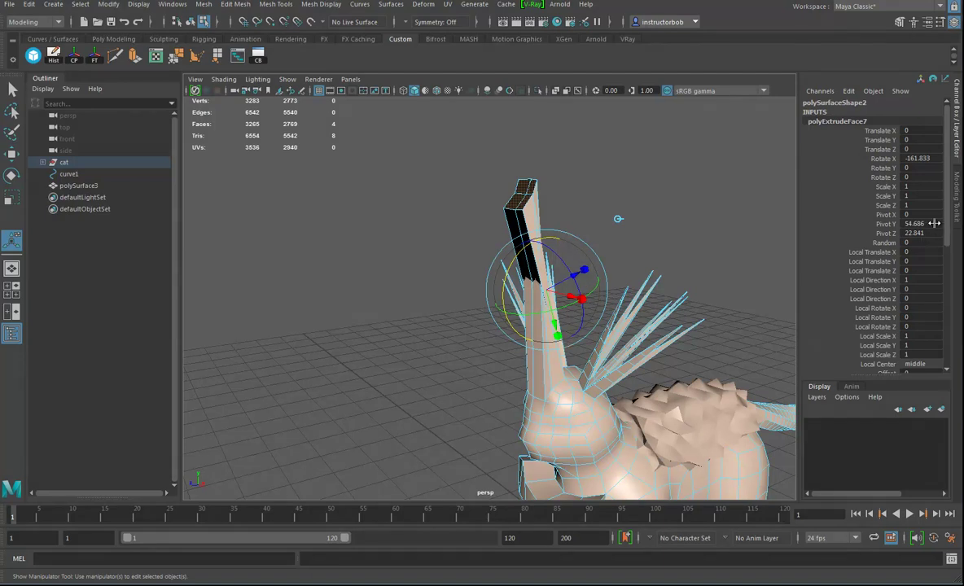
Set the forehead extrusion's divisions to 25 to form a curved horn and return to object selection.
left_click_drag(947, 234, 946, 298)
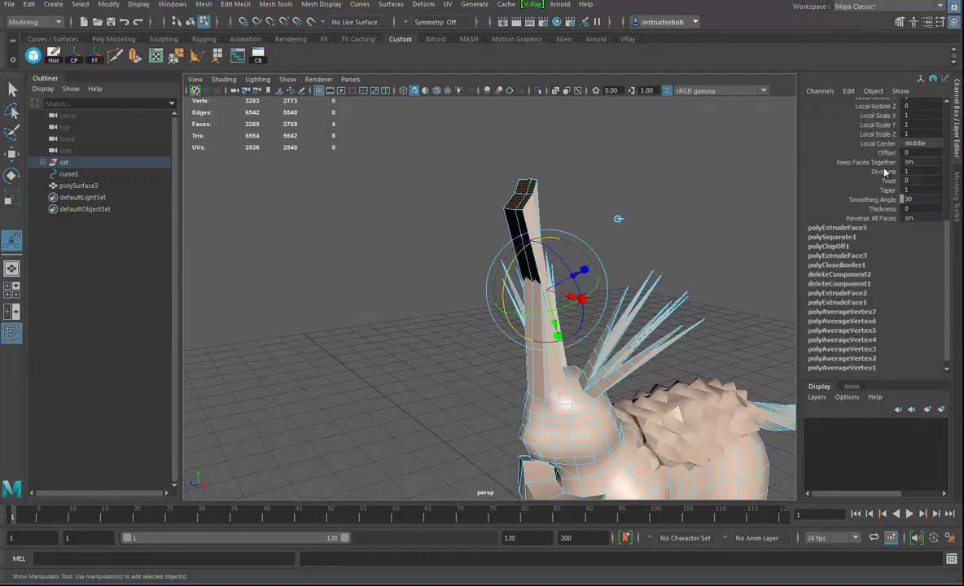
left_click(884, 172)
middle_click_drag(618, 303, 768, 301)
left_click_drag(678, 326, 436, 333, "alt")
left_click_drag(371, 198, 399, 244, "alt")
left_click_drag(379, 277, 528, 380, "alt")
right_click_drag(544, 277, 609, 259)
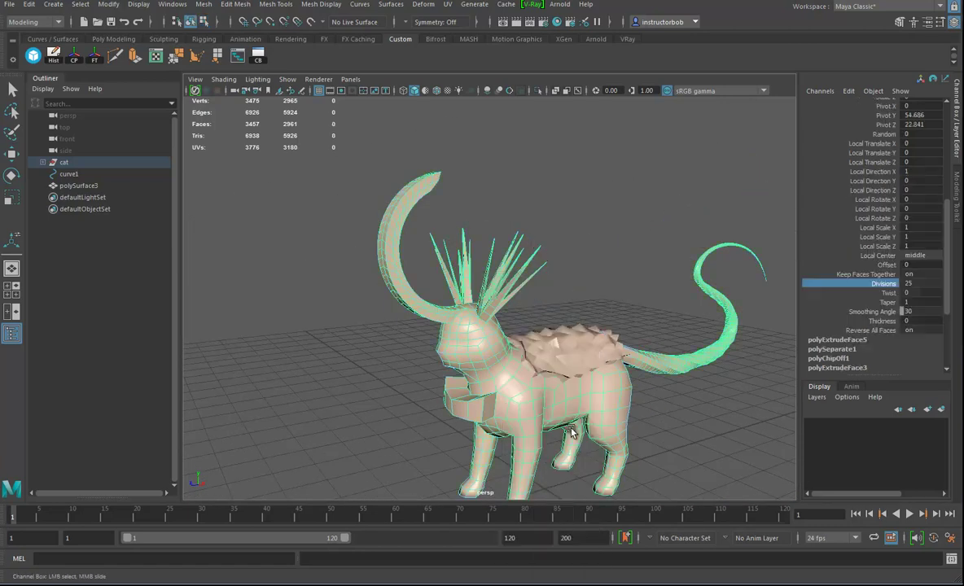
middle_click_drag(611, 389, 584, 319, "alt")
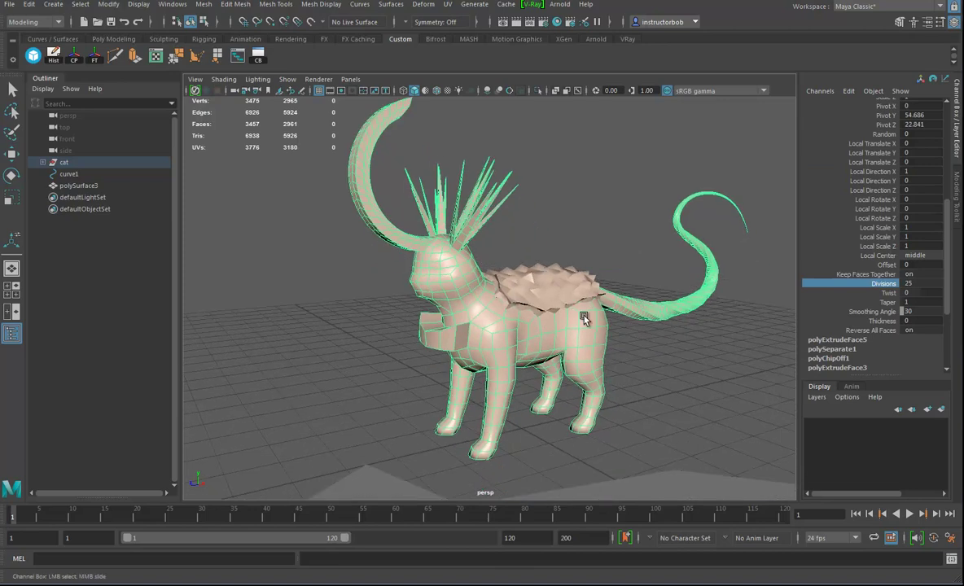